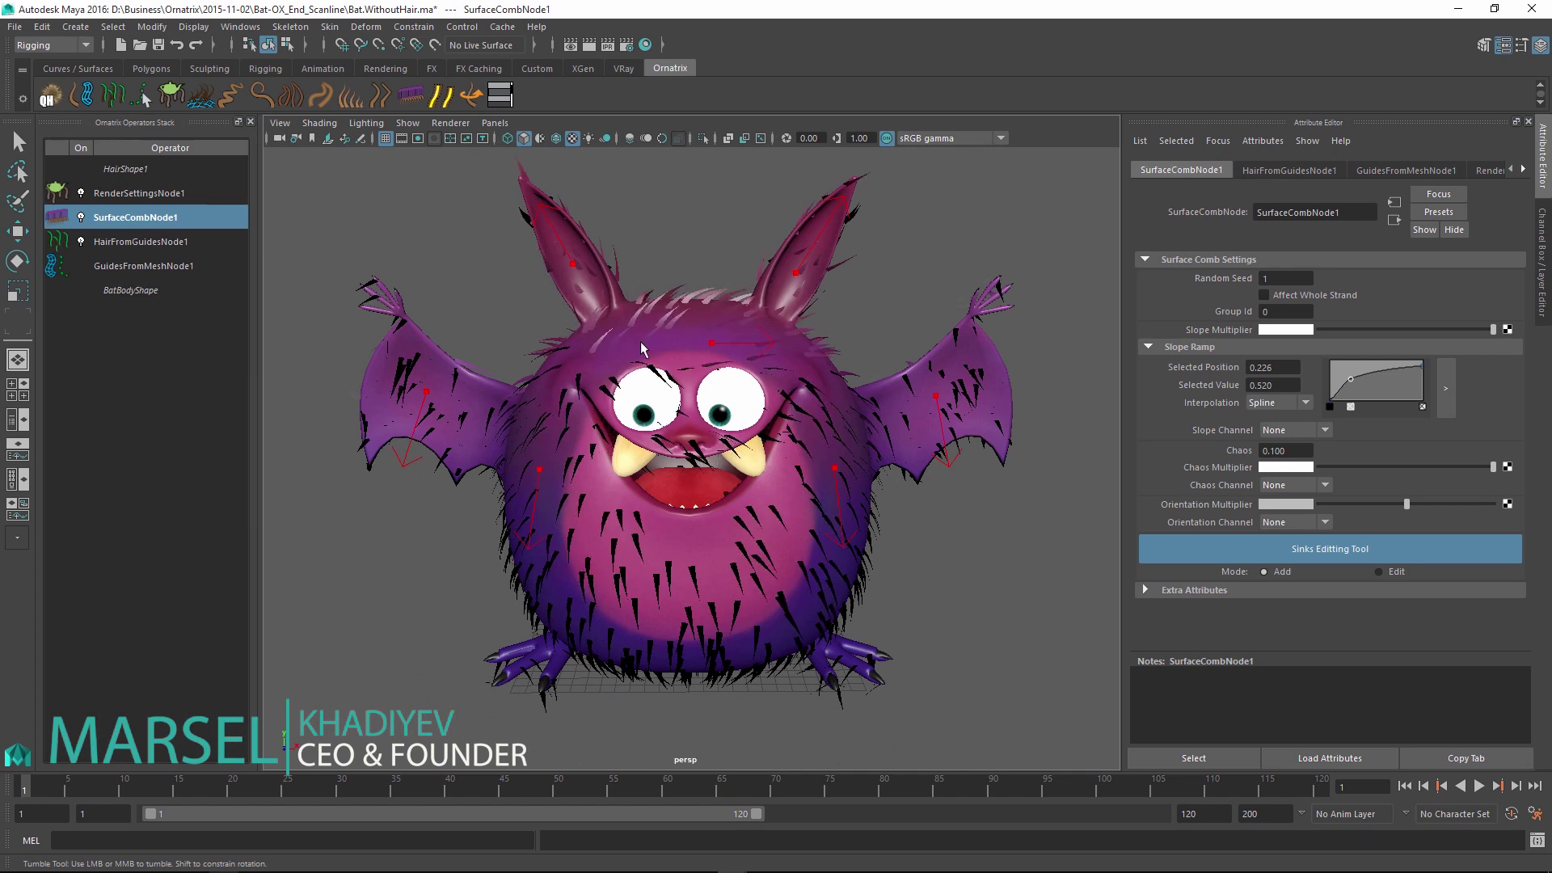
Set the Sinks Editing Tool to Edit mode and select the sink on the bat's left side.
{"action": "left_click_drag", "start_coordinate": [585, 338], "coordinate": [1049, 447], "text": "alt"}
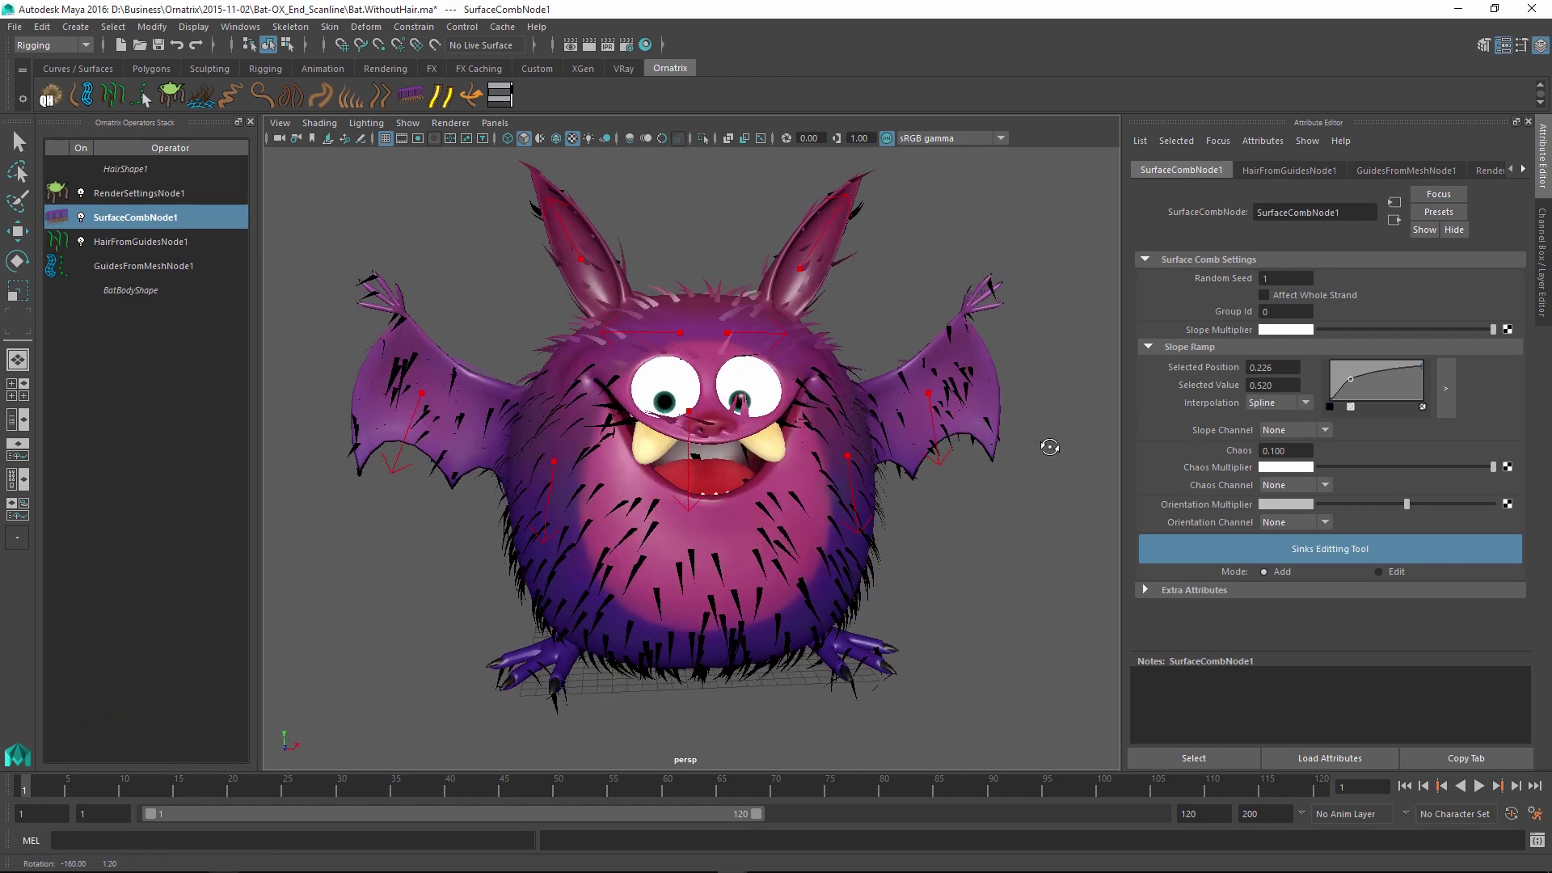
{"action": "left_click", "coordinate": [1379, 572]}
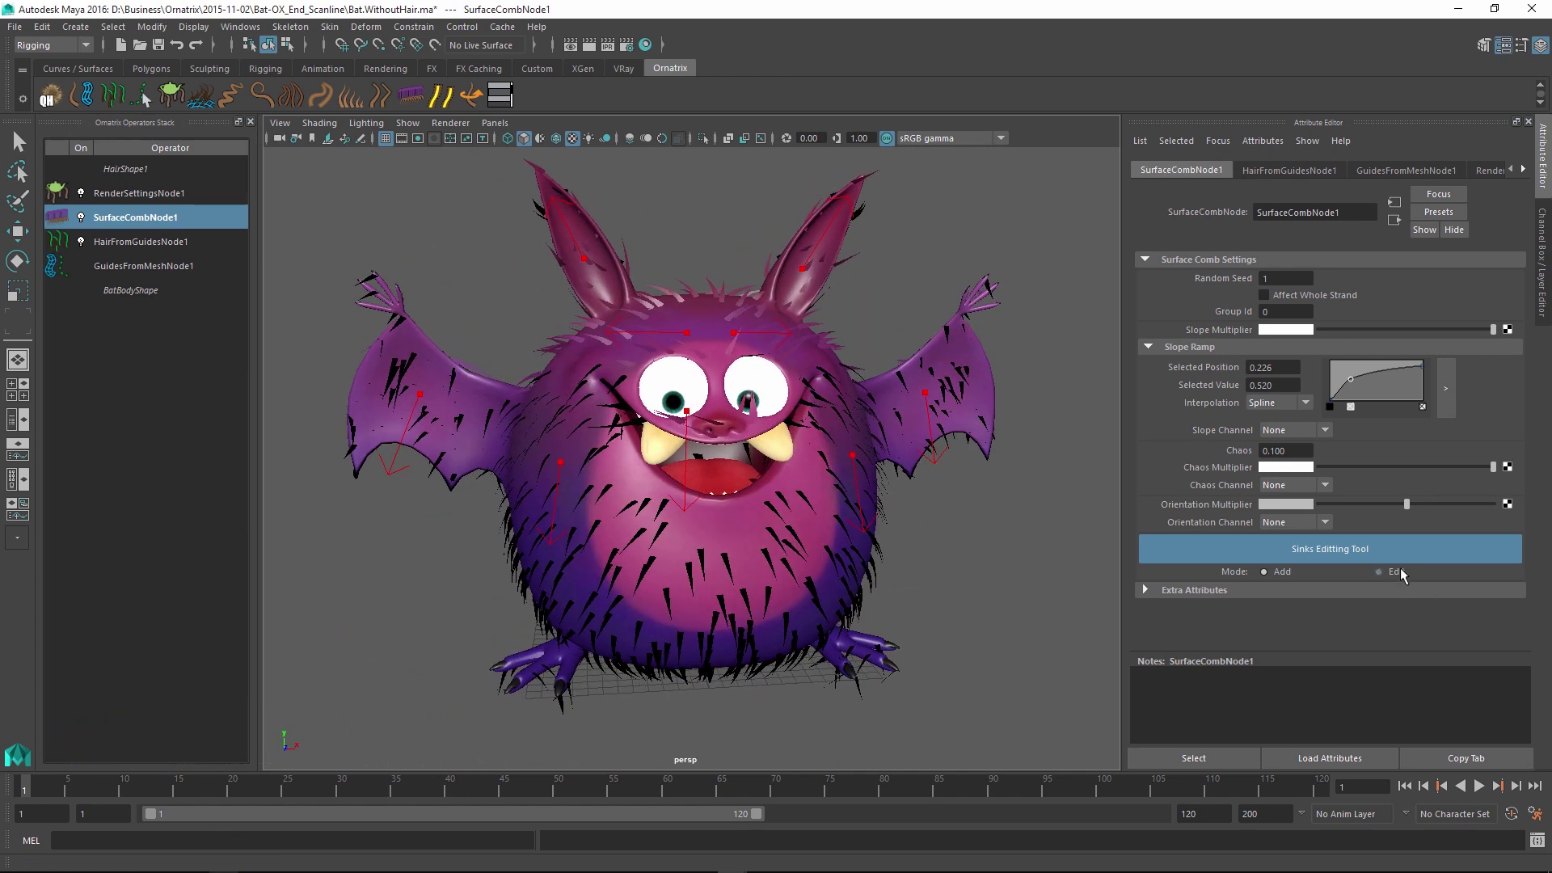
{"action": "left_click", "coordinate": [853, 461]}
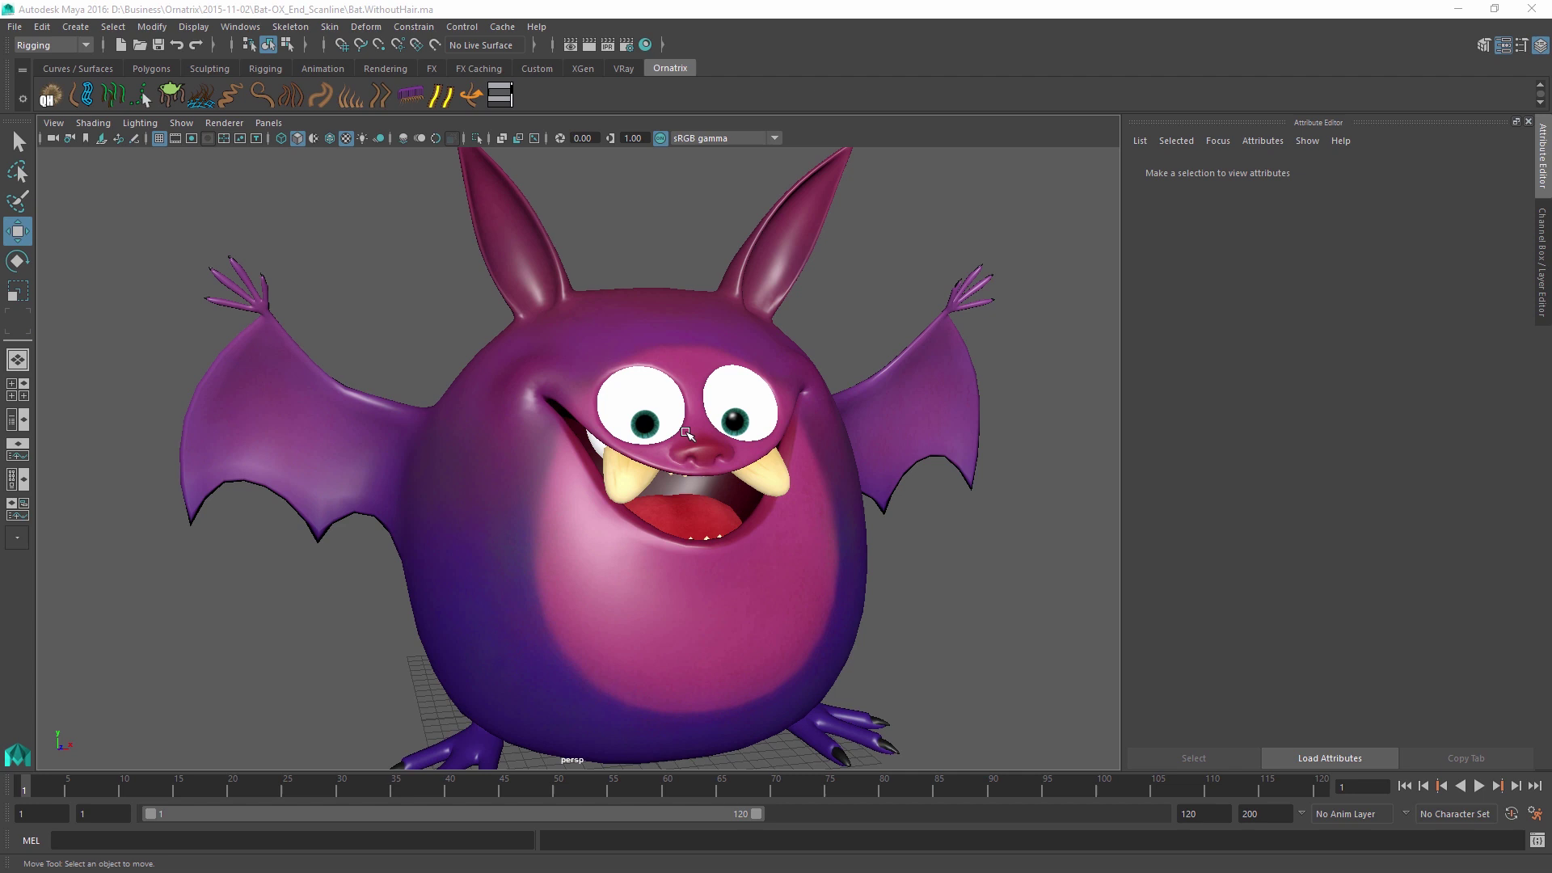
Select the bat's body mesh and generate default Ornatrix hair on it.
{"action": "left_click_drag", "start_coordinate": [686, 433], "coordinate": [695, 310], "text": "alt"}
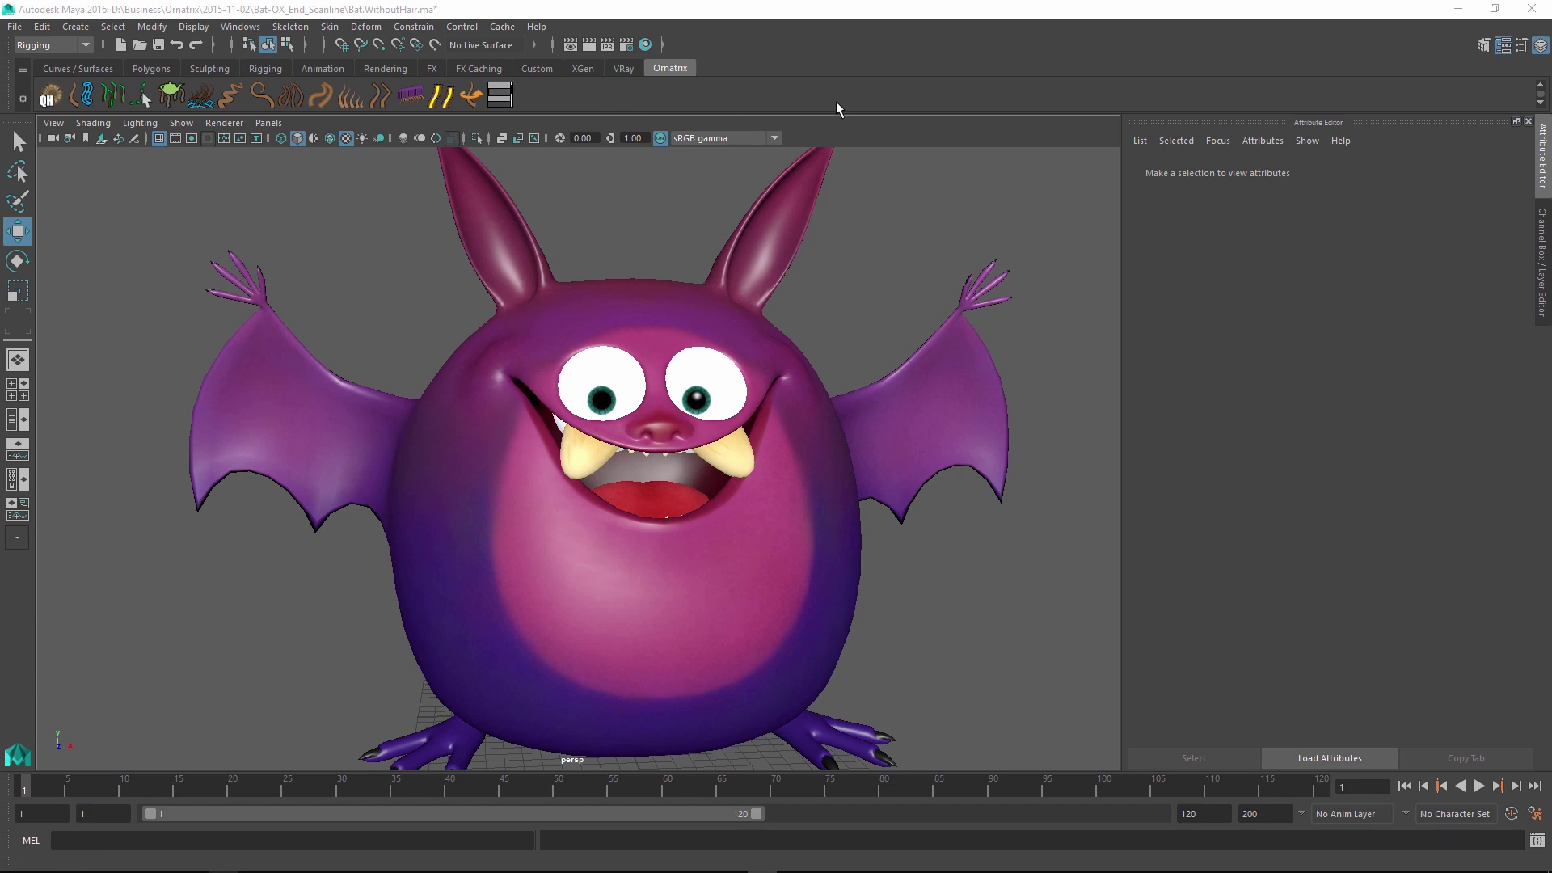
{"action": "left_click", "coordinate": [672, 302]}
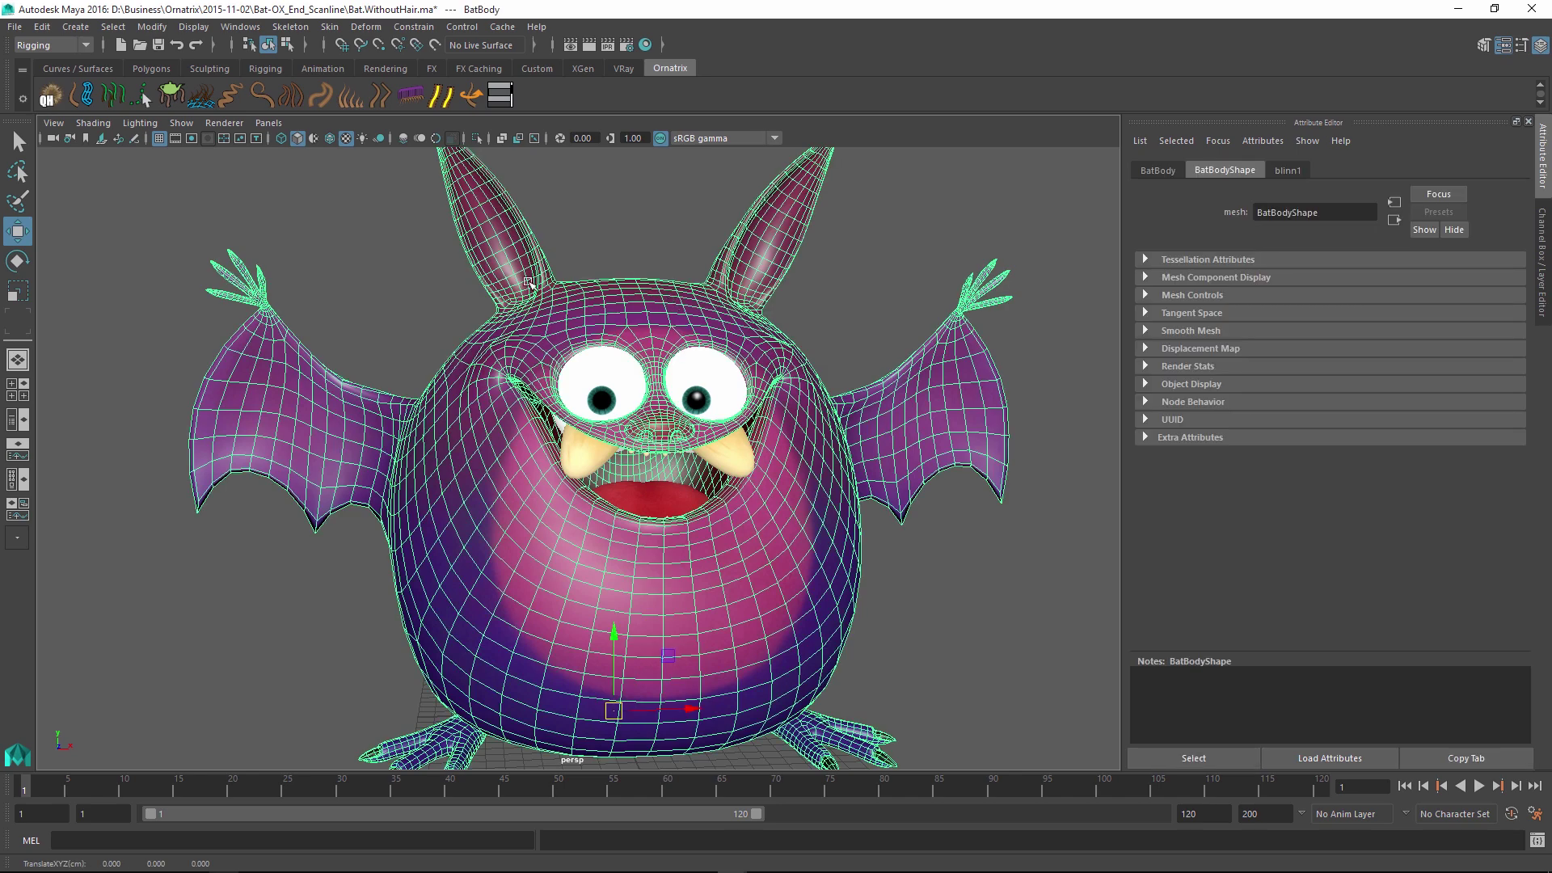
{"action": "left_click", "coordinate": [48, 95]}
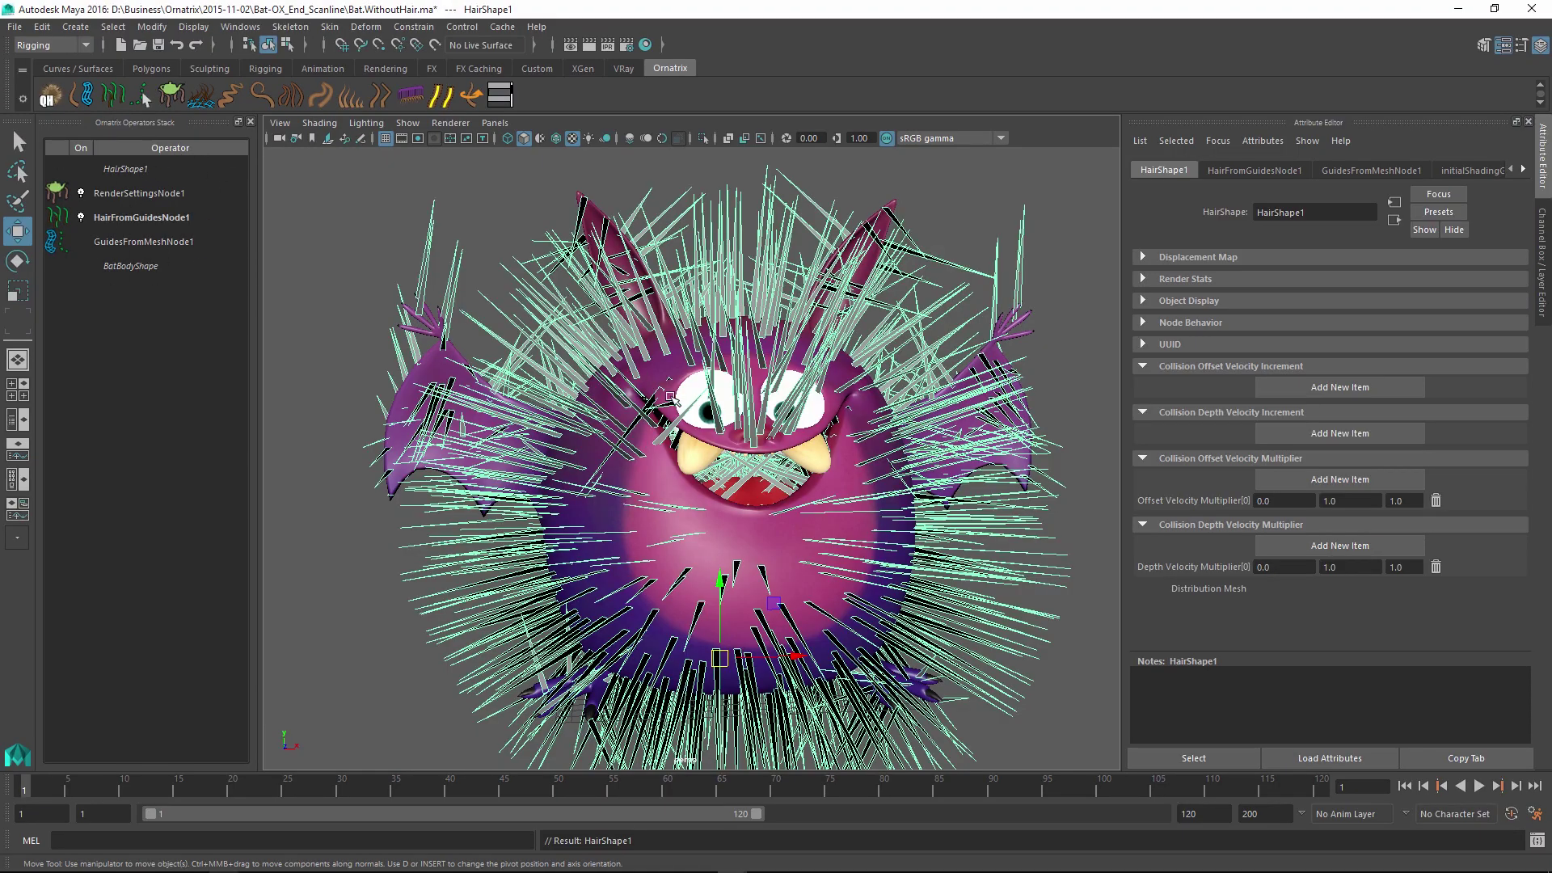
{"action": "left_click_drag", "start_coordinate": [670, 397], "coordinate": [743, 290], "text": "alt"}
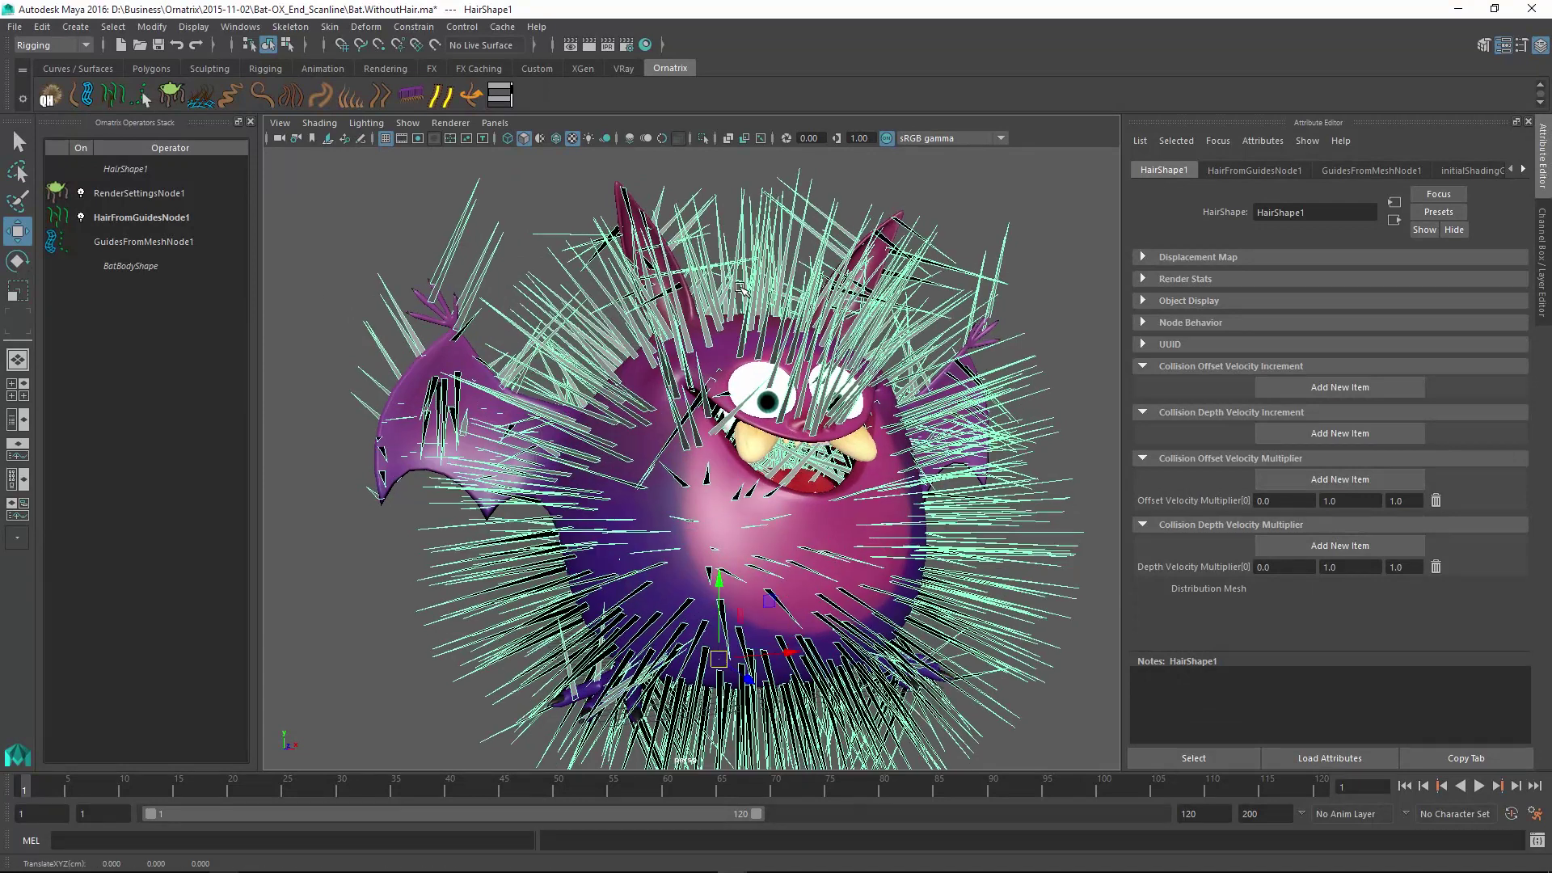
In GuidesFromMeshNode1, shorten the guides to a length of about 2.41 and set the point count to 5.
{"action": "left_click", "coordinate": [173, 241]}
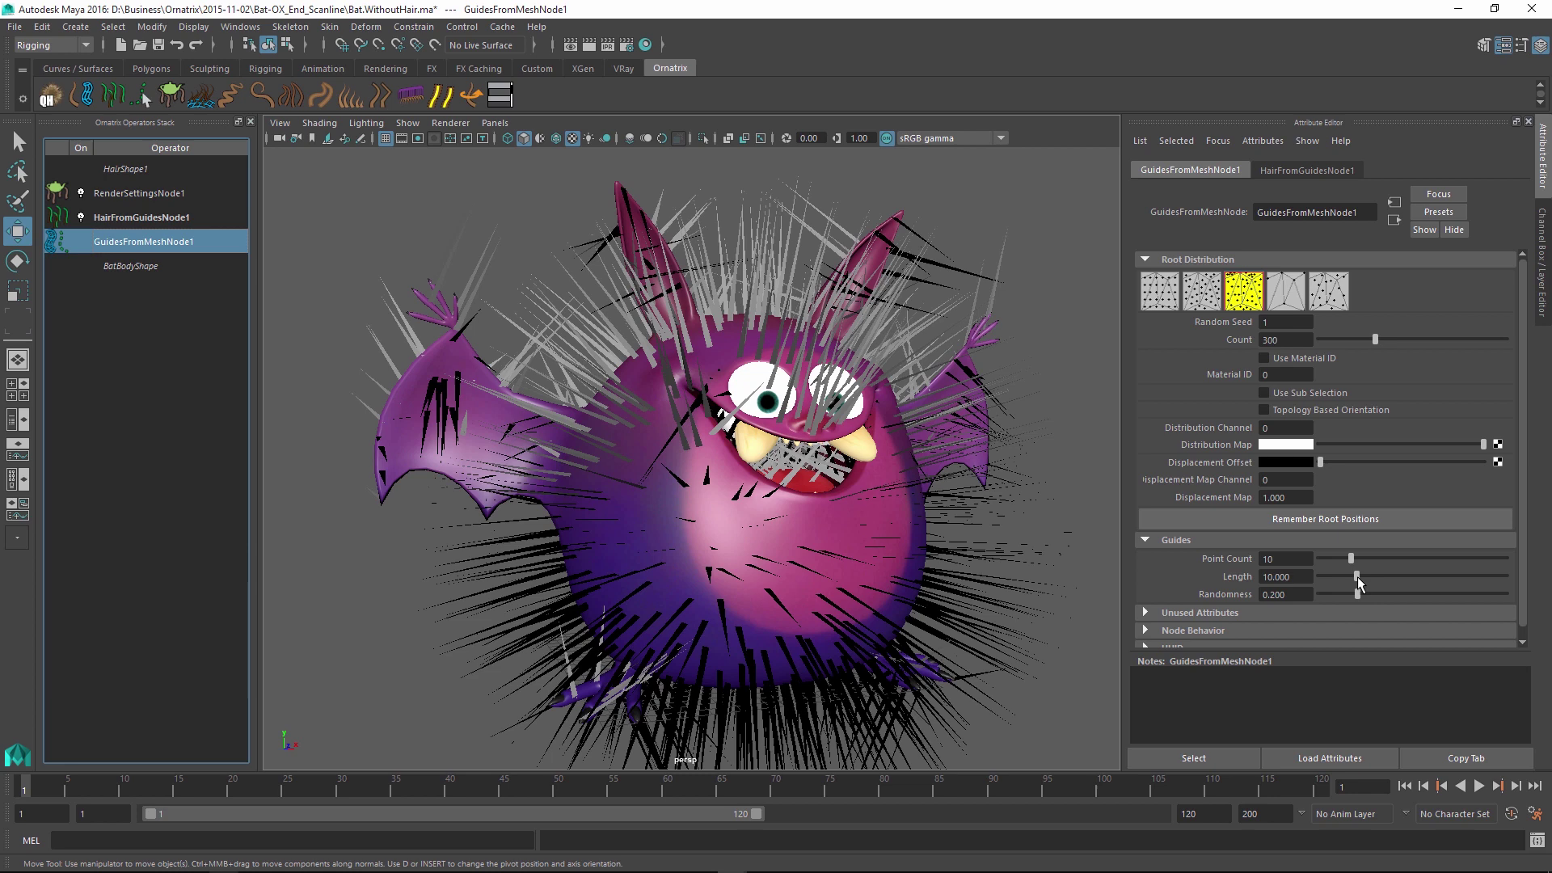
{"action": "left_click_drag", "start_coordinate": [1357, 576], "coordinate": [1330, 578]}
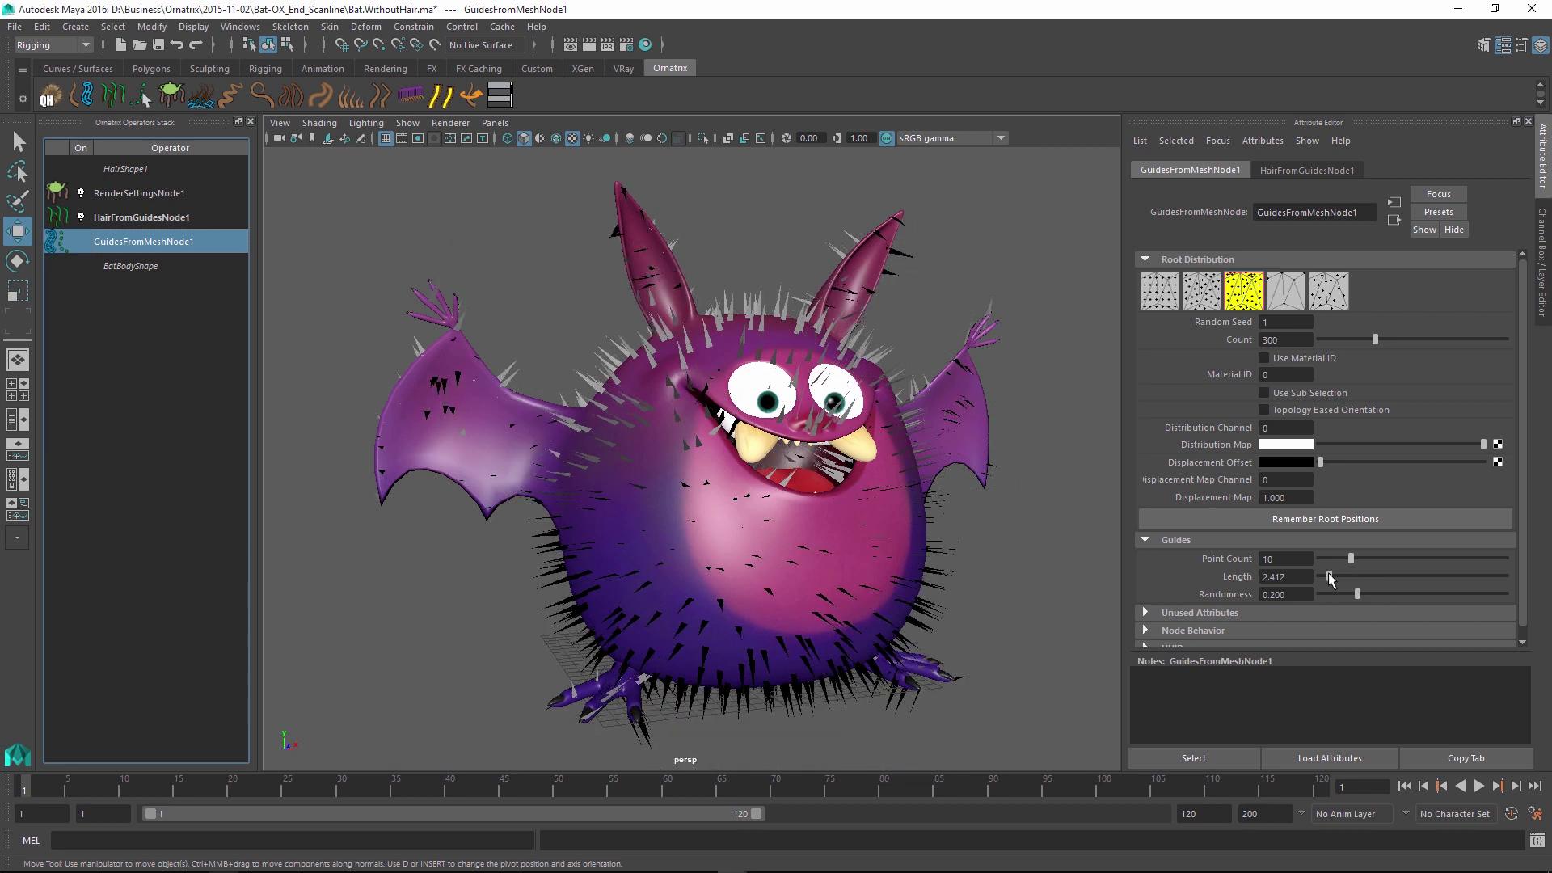
{"action": "left_click", "coordinate": [1287, 560]}
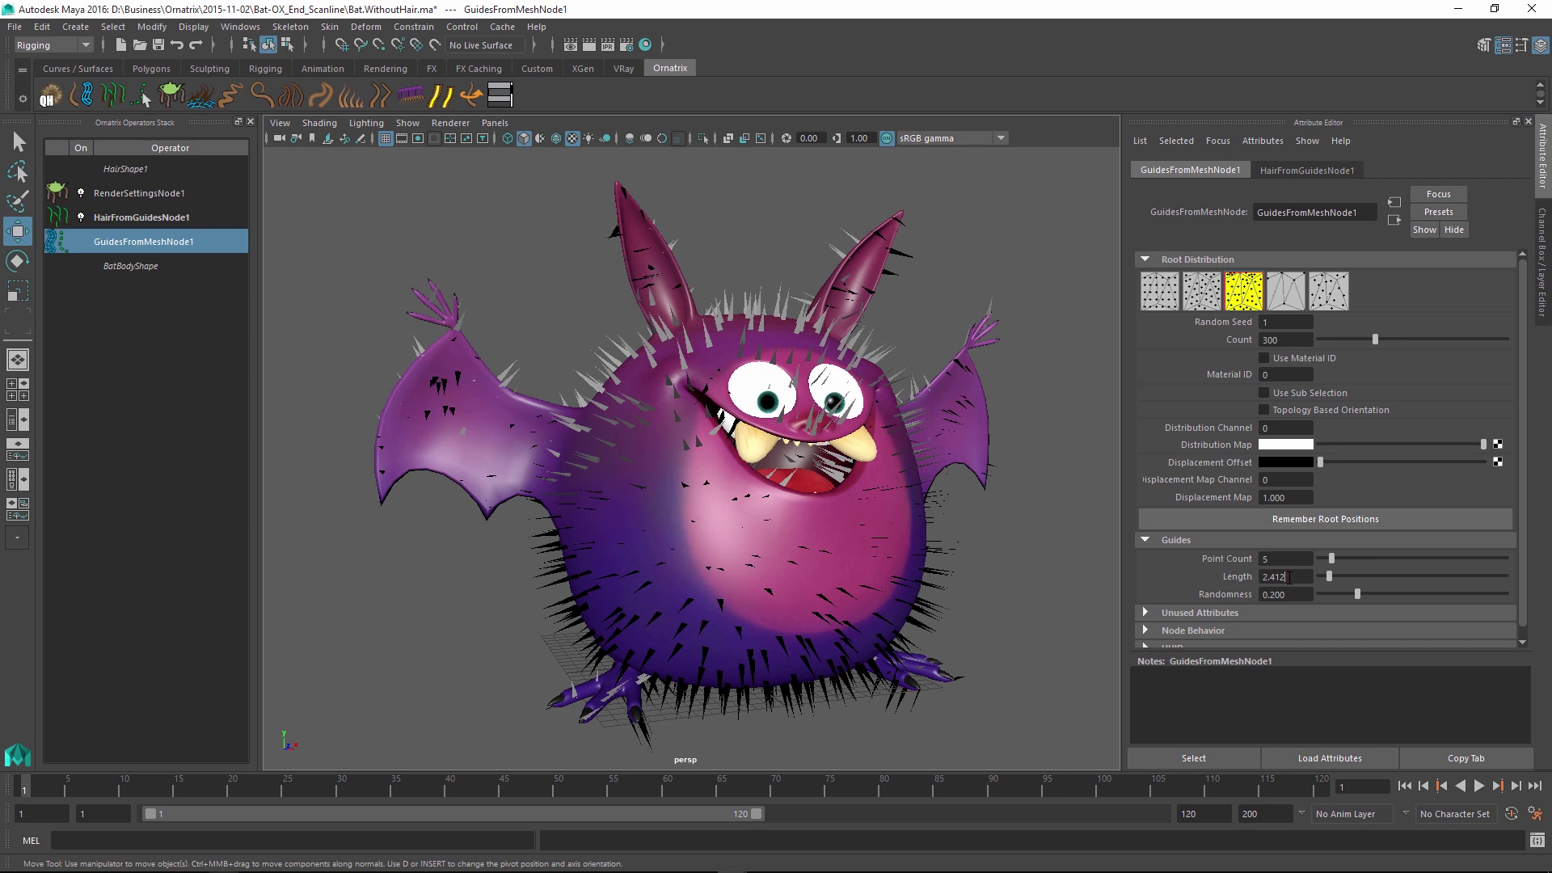
Set the guide interpolation of HairFromGuidesNode1 to Affine.
{"action": "left_click", "coordinate": [168, 216]}
{"action": "left_click", "coordinate": [1319, 406]}
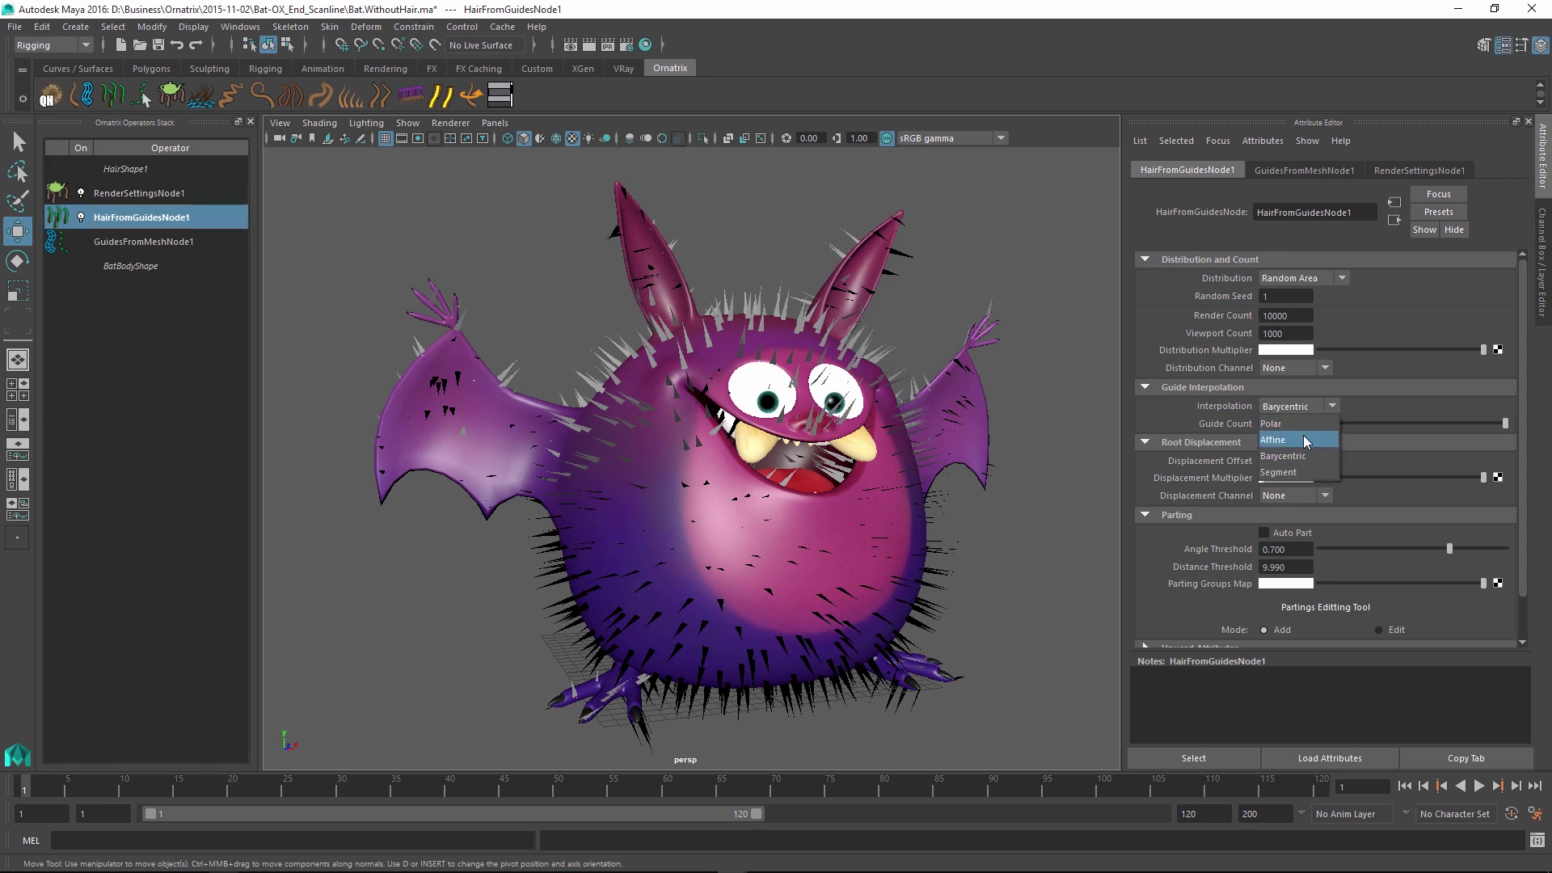
{"action": "left_click", "coordinate": [1301, 438]}
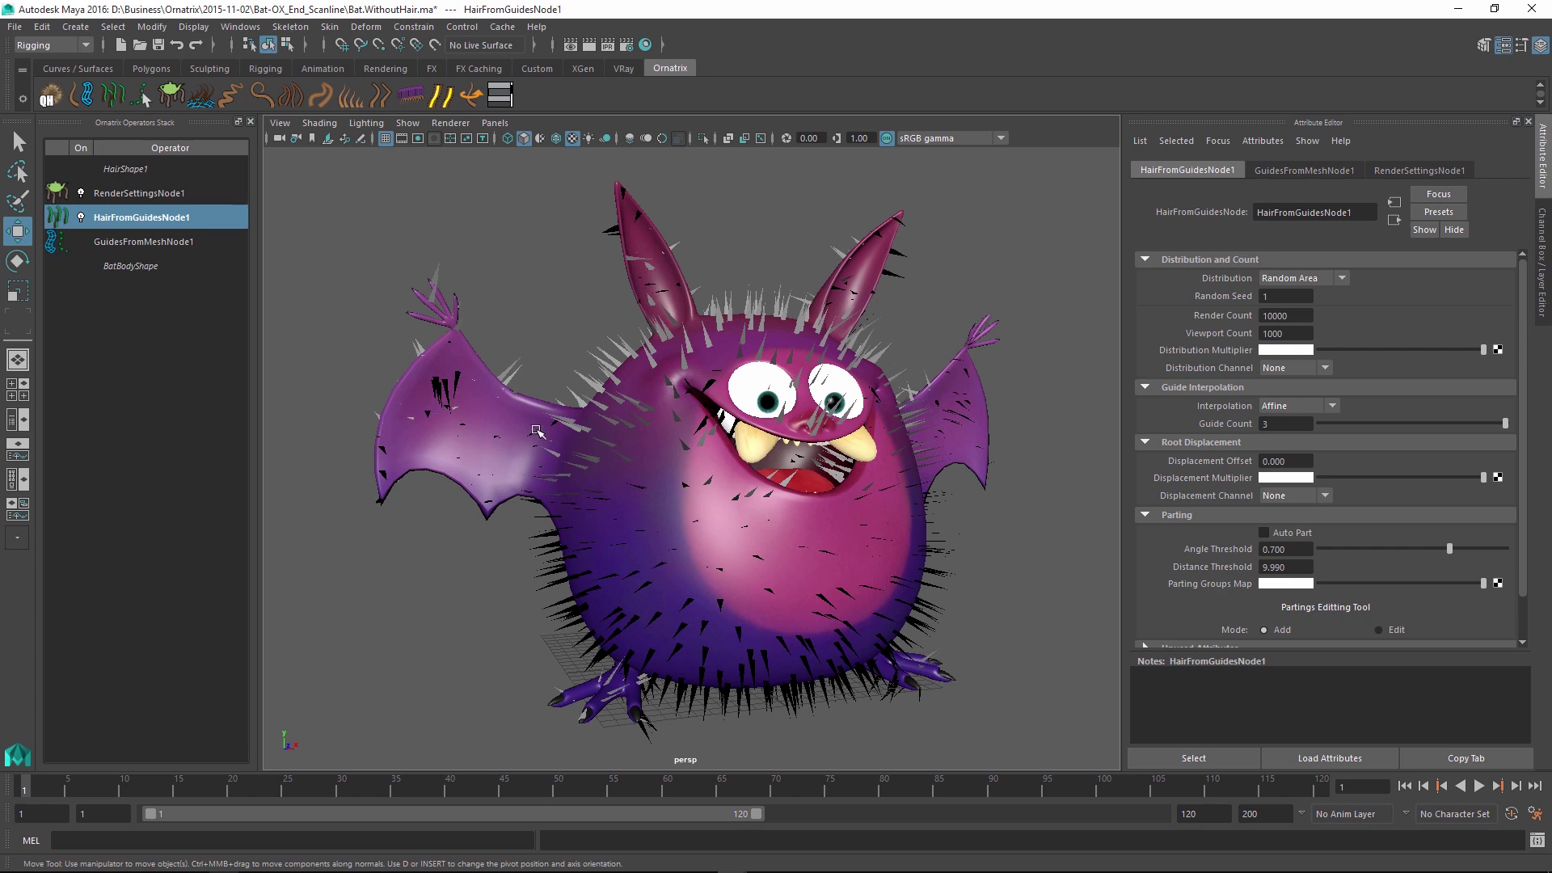
Select the bat's hair and assign the body's existing blinn1 material to it.
{"action": "left_click", "coordinate": [872, 471]}
{"action": "right_click_drag", "start_coordinate": [758, 315], "coordinate": [896, 683]}
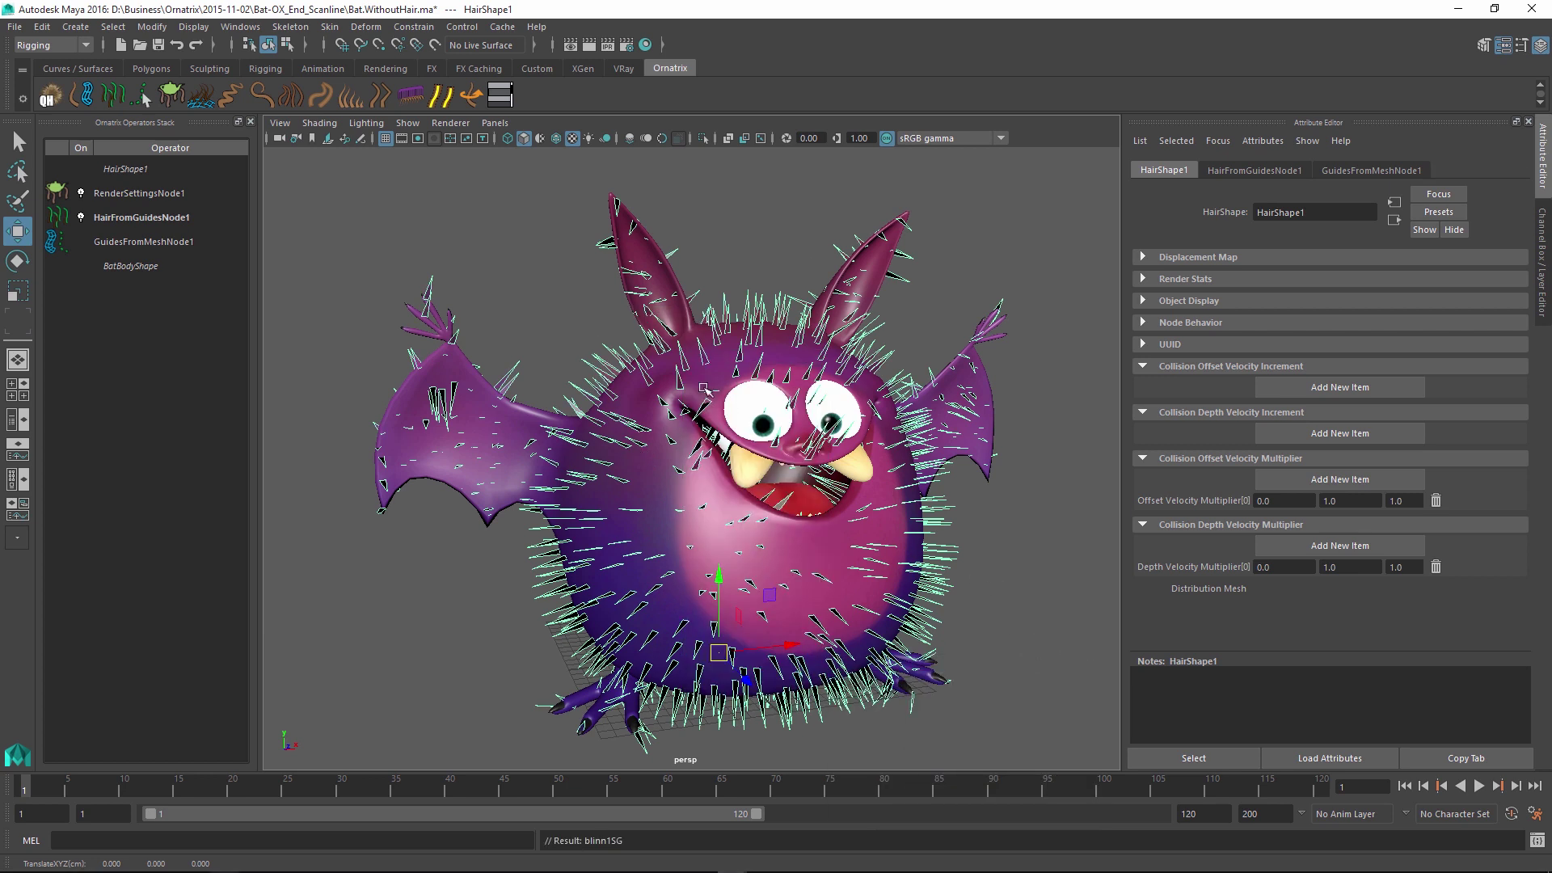
{"action": "mouse_move", "coordinate": [970, 622]}
{"action": "left_mouse_down", "text": "alt"}
{"action": "mouse_move", "coordinate": [550, 589]}
{"action": "mouse_move", "coordinate": [719, 696]}
{"action": "mouse_move", "coordinate": [801, 618]}
{"action": "mouse_move", "coordinate": [960, 619]}
{"action": "mouse_move", "coordinate": [956, 596]}
{"action": "left_mouse_up", "text": "alt"}
{"action": "left_click_drag", "start_coordinate": [914, 544], "coordinate": [878, 512], "text": "alt"}
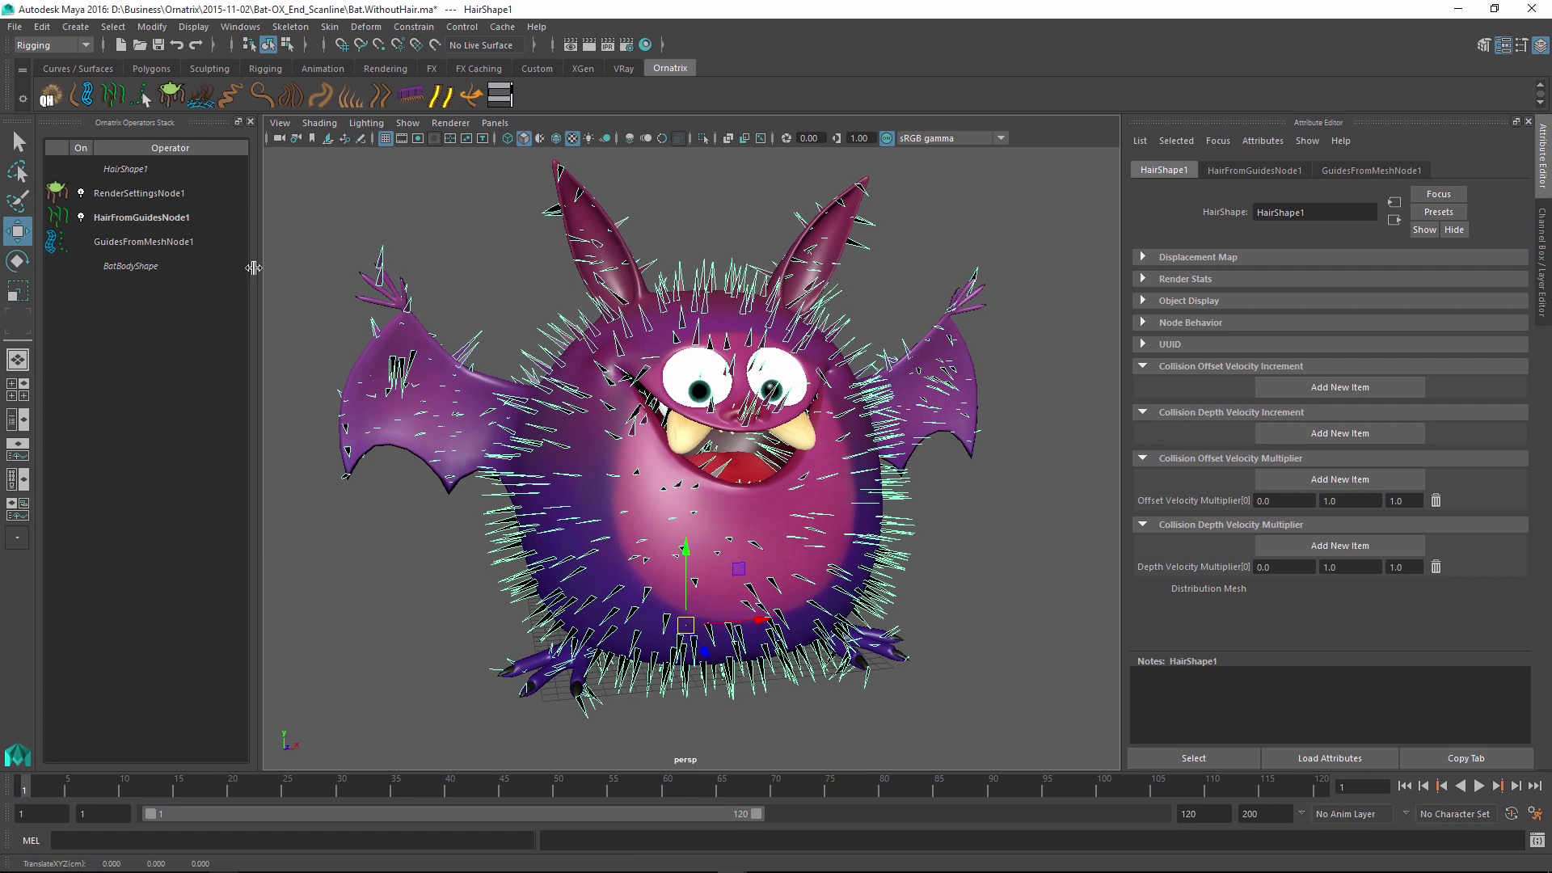
Add a Surface Comb operator directly above HairFromGuidesNode1 in the operator stack and select it for editing.
{"action": "left_click", "coordinate": [126, 225]}
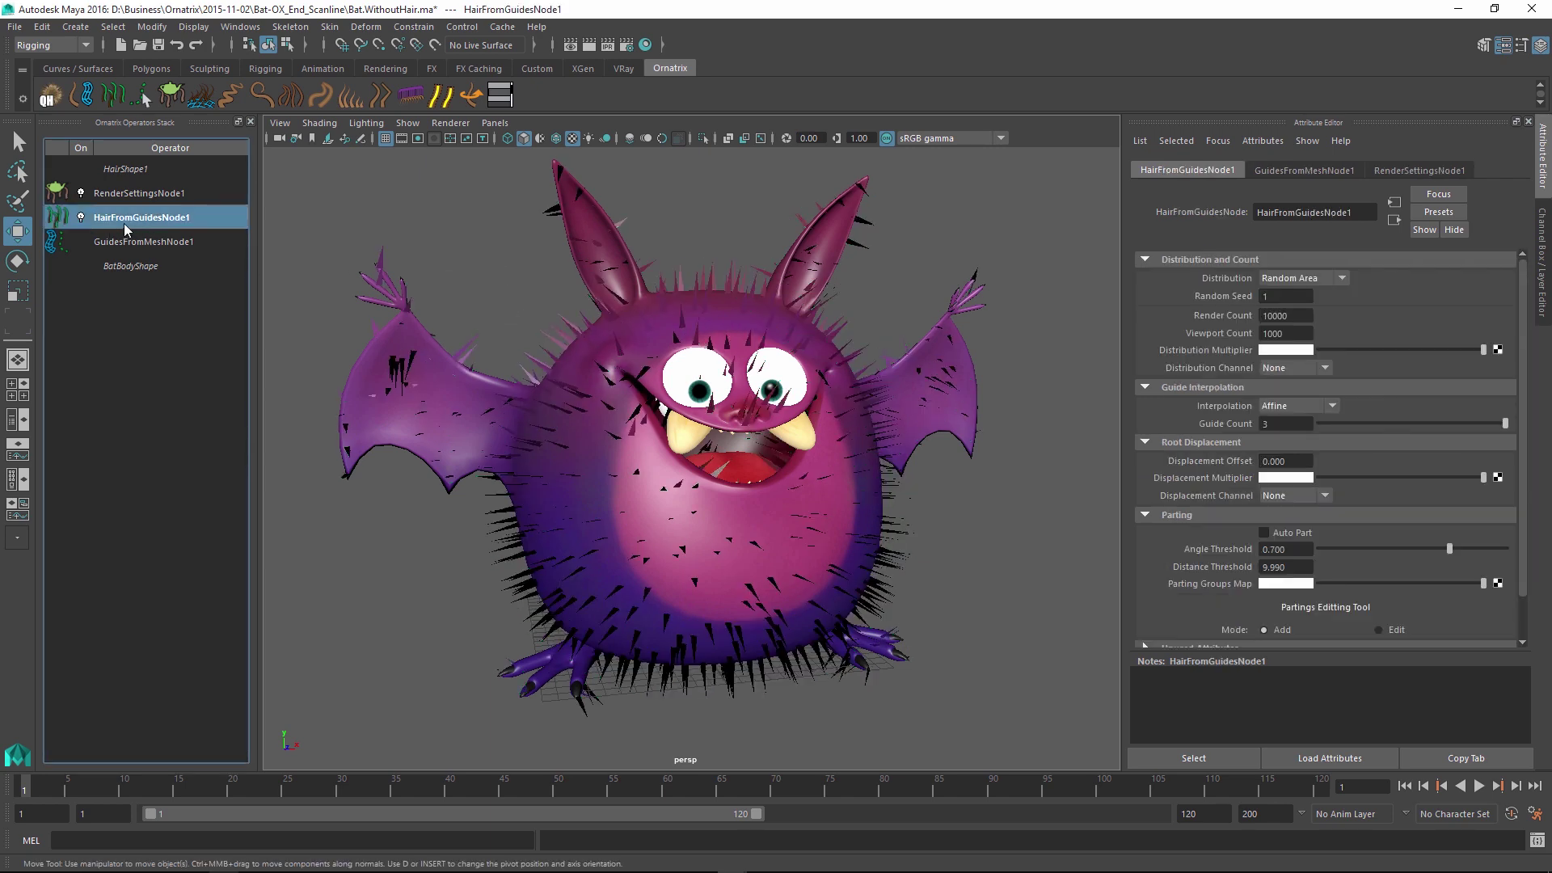
{"action": "left_click", "coordinate": [412, 95]}
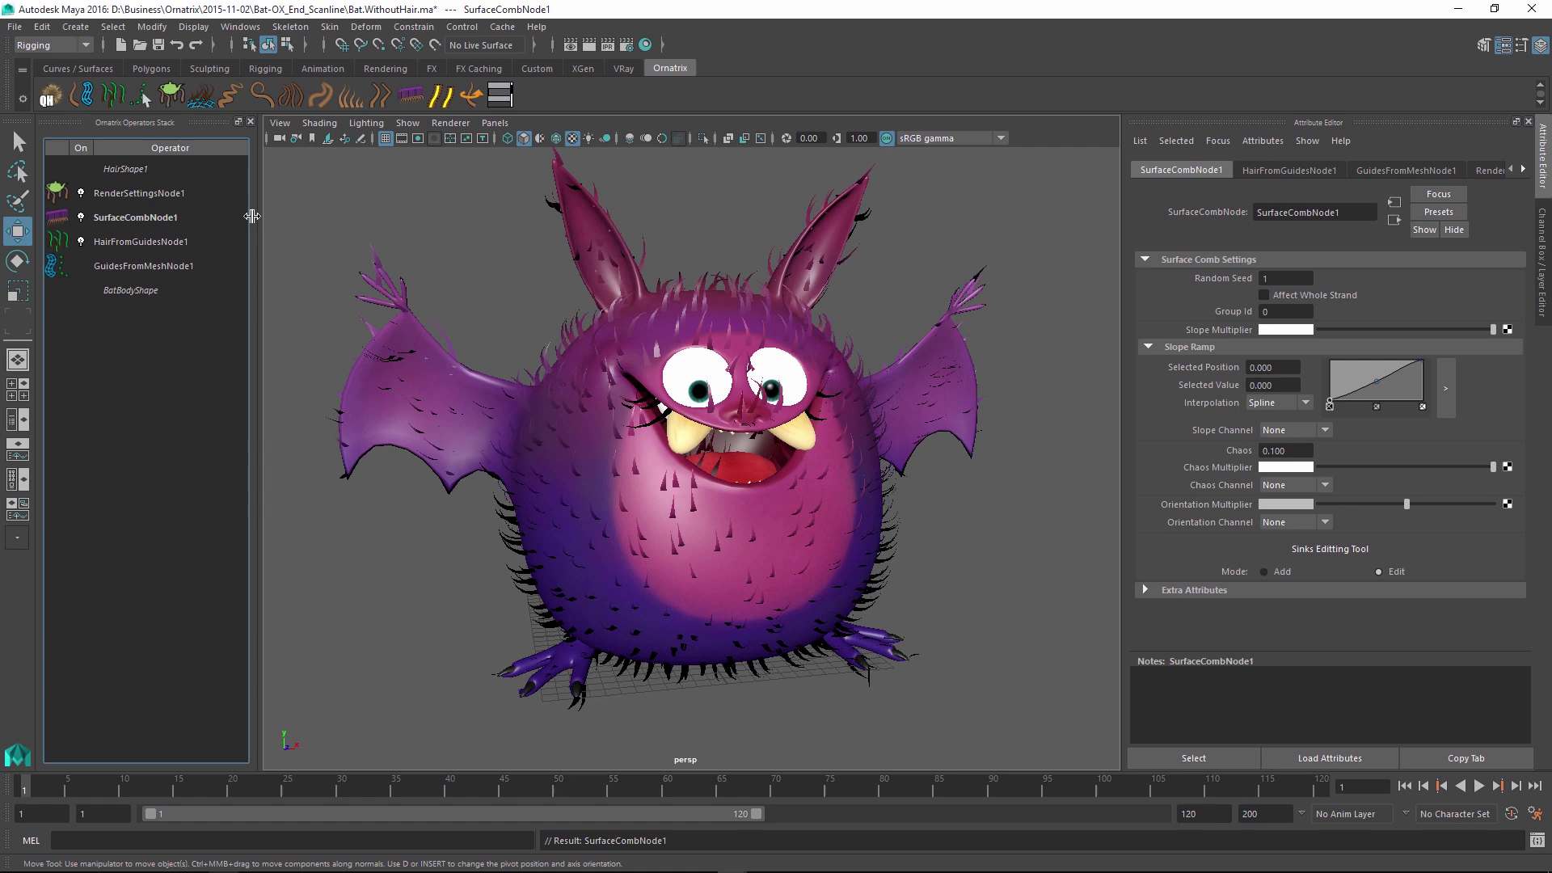
{"action": "left_click", "coordinate": [173, 218]}
{"action": "mouse_move", "coordinate": [847, 503]}
{"action": "left_mouse_down", "text": "alt"}
{"action": "mouse_move", "coordinate": [841, 522]}
{"action": "mouse_move", "coordinate": [645, 545]}
{"action": "mouse_move", "coordinate": [823, 517]}
{"action": "left_mouse_up", "text": "alt"}
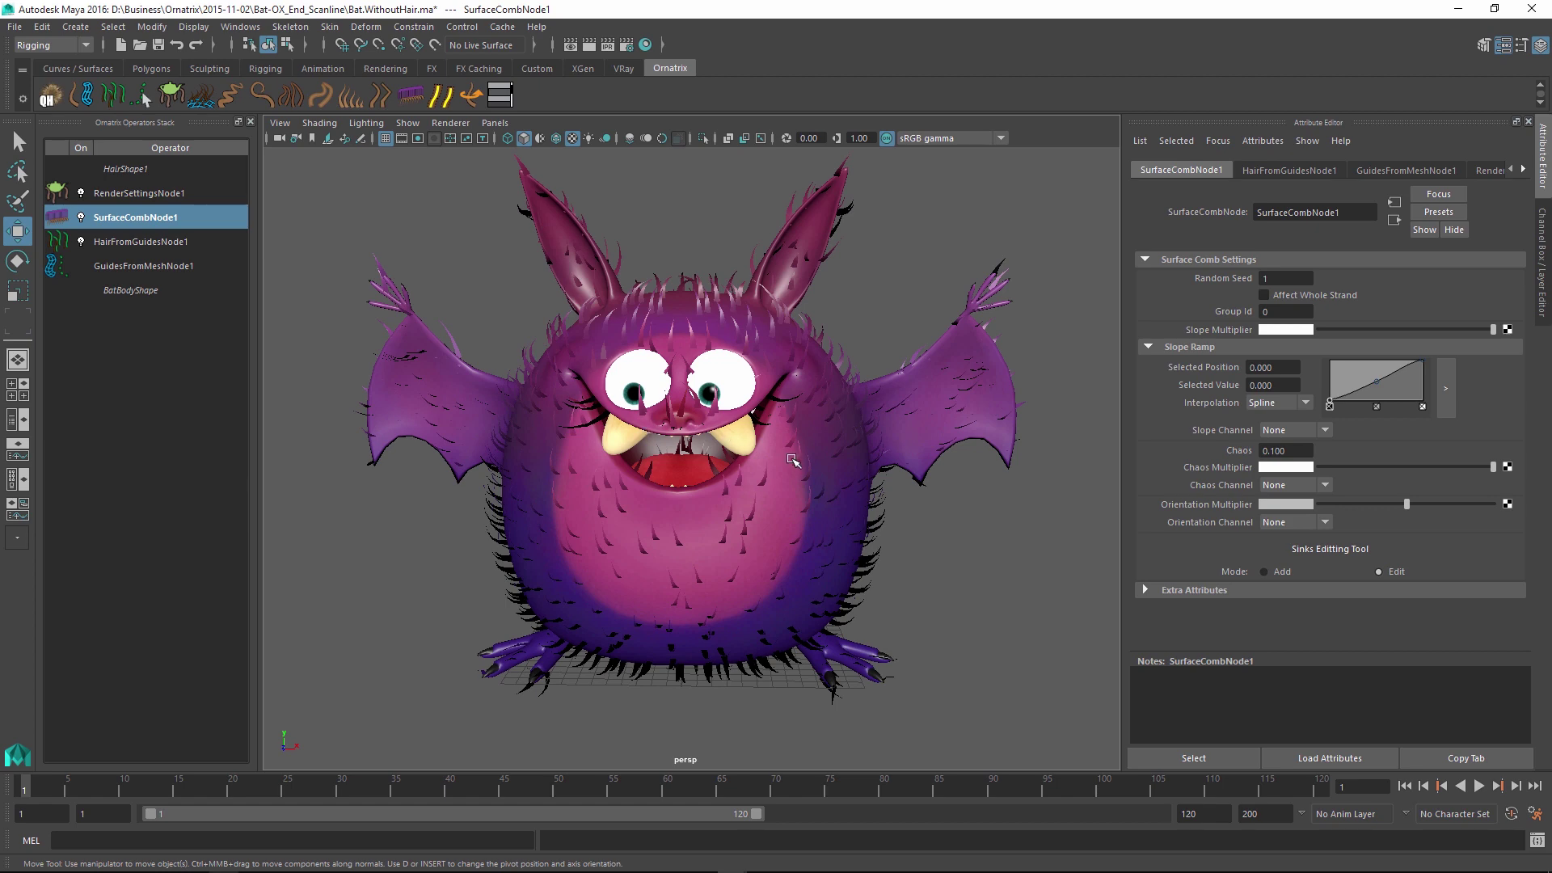
{"action": "left_click_drag", "start_coordinate": [791, 459], "coordinate": [836, 477], "text": "alt"}
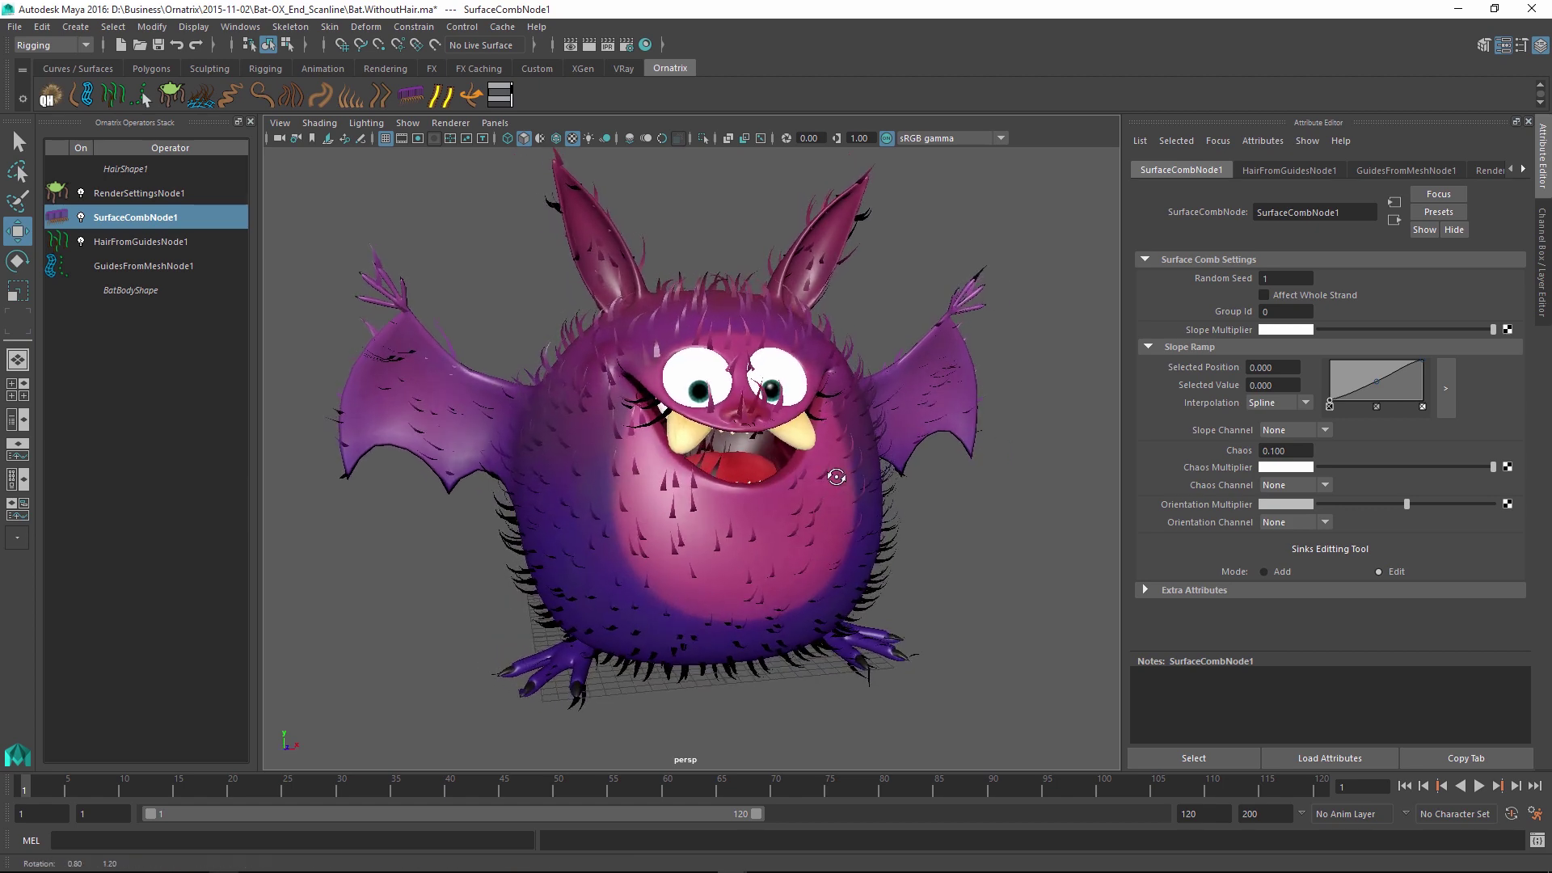
Reshape the Surface Comb slope ramp by moving its middle point to position 0.226 and value 0.520.
{"action": "left_click", "coordinate": [839, 449]}
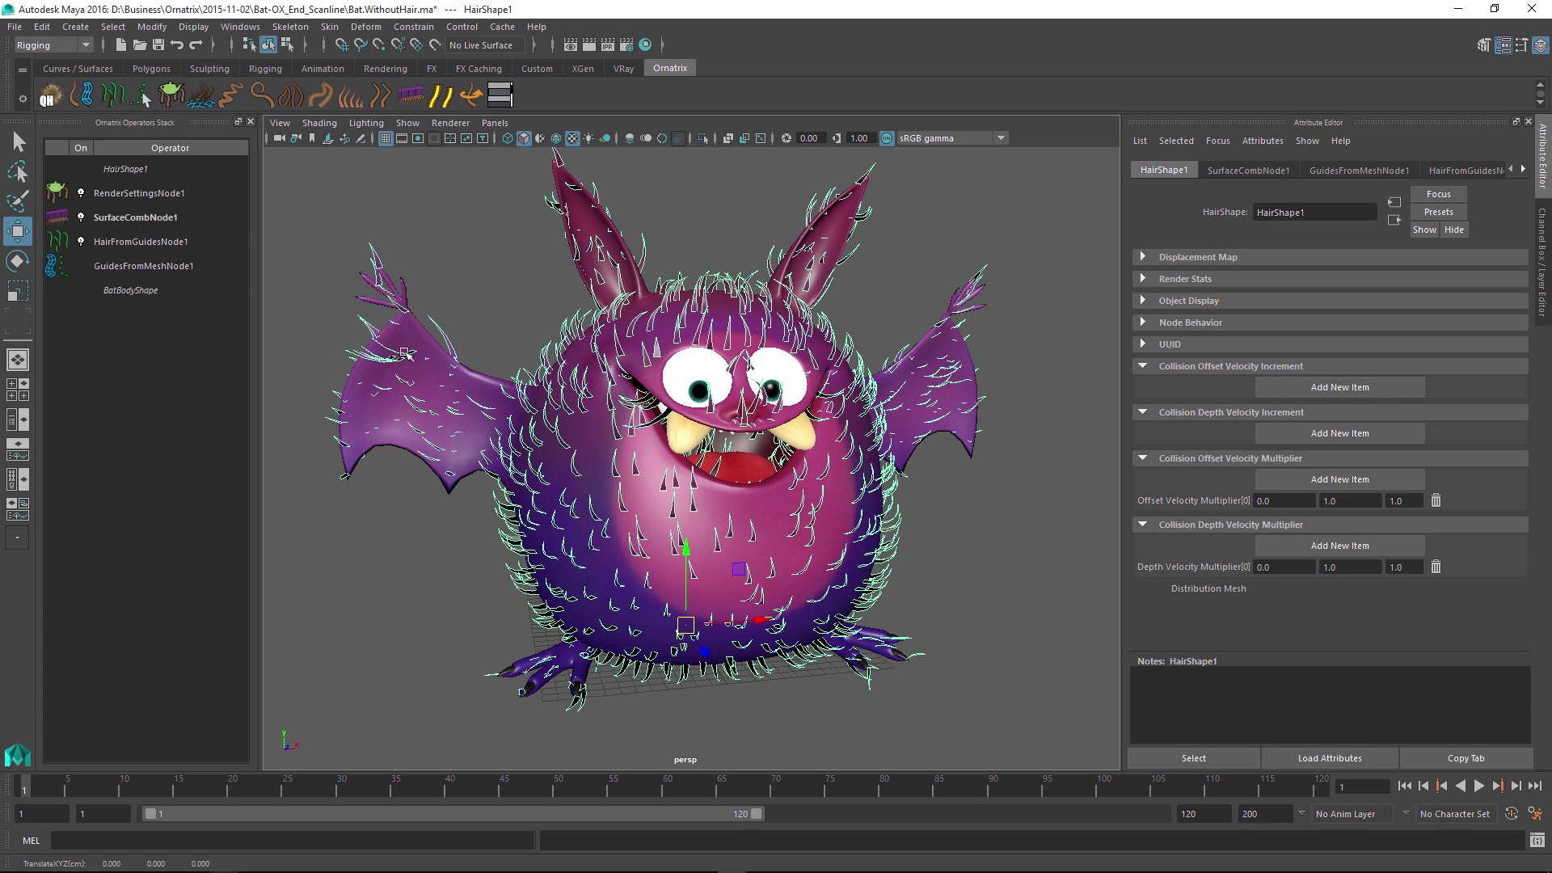
{"action": "left_click", "coordinate": [123, 218]}
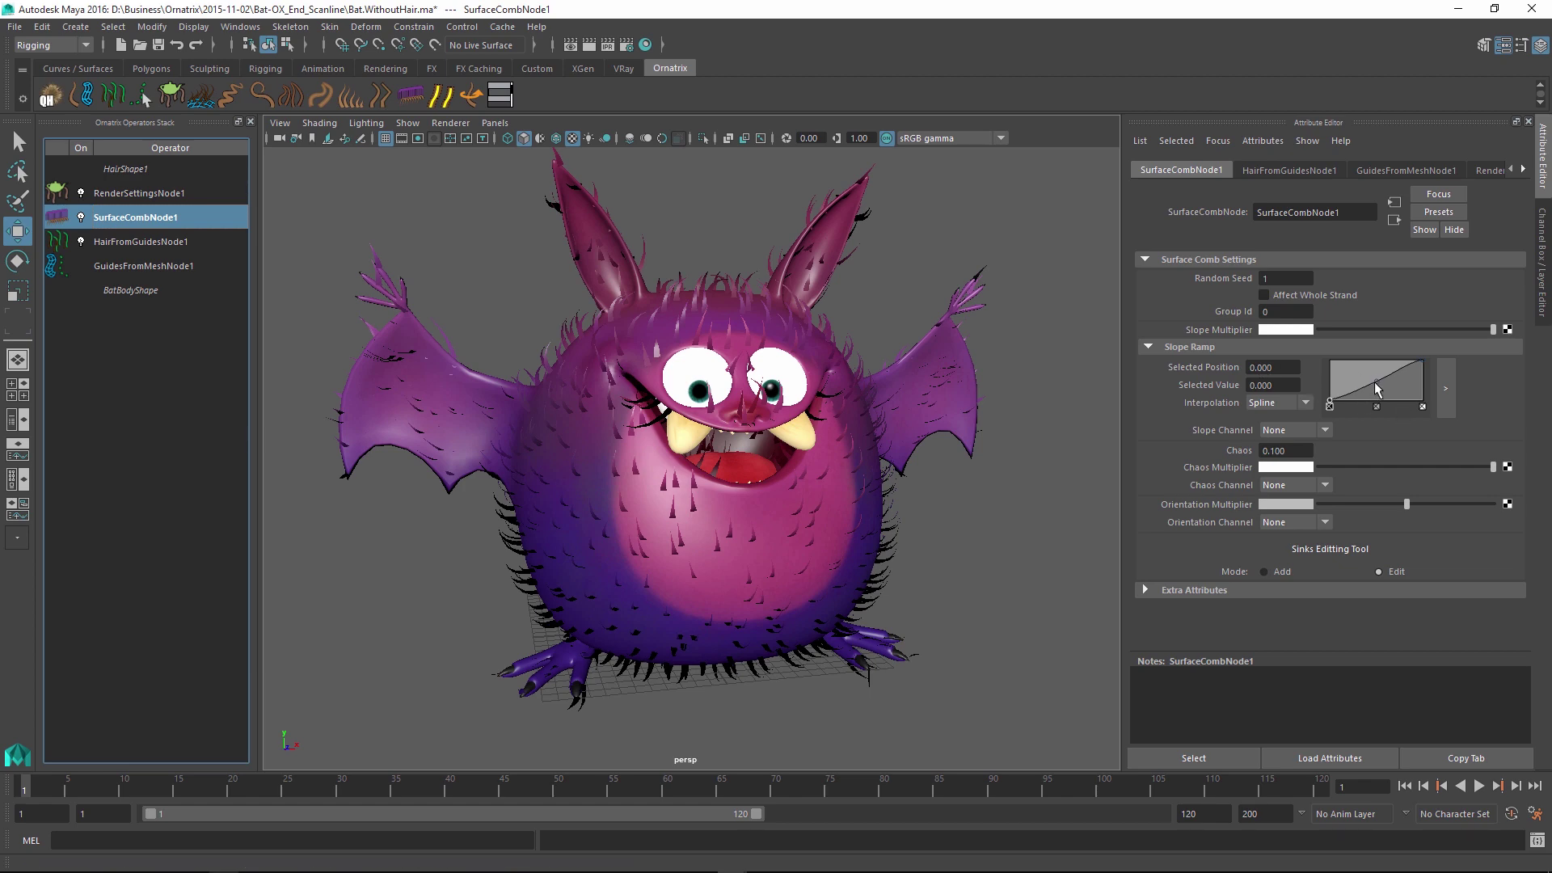
{"action": "mouse_move", "coordinate": [1375, 382]}
{"action": "left_mouse_down"}
{"action": "mouse_move", "coordinate": [1374, 368]}
{"action": "mouse_move", "coordinate": [1361, 406]}
{"action": "mouse_move", "coordinate": [1352, 376]}
{"action": "mouse_move", "coordinate": [1346, 402]}
{"action": "mouse_move", "coordinate": [1362, 383]}
{"action": "mouse_move", "coordinate": [1441, 372]}
{"action": "mouse_move", "coordinate": [1350, 379]}
{"action": "left_mouse_up"}
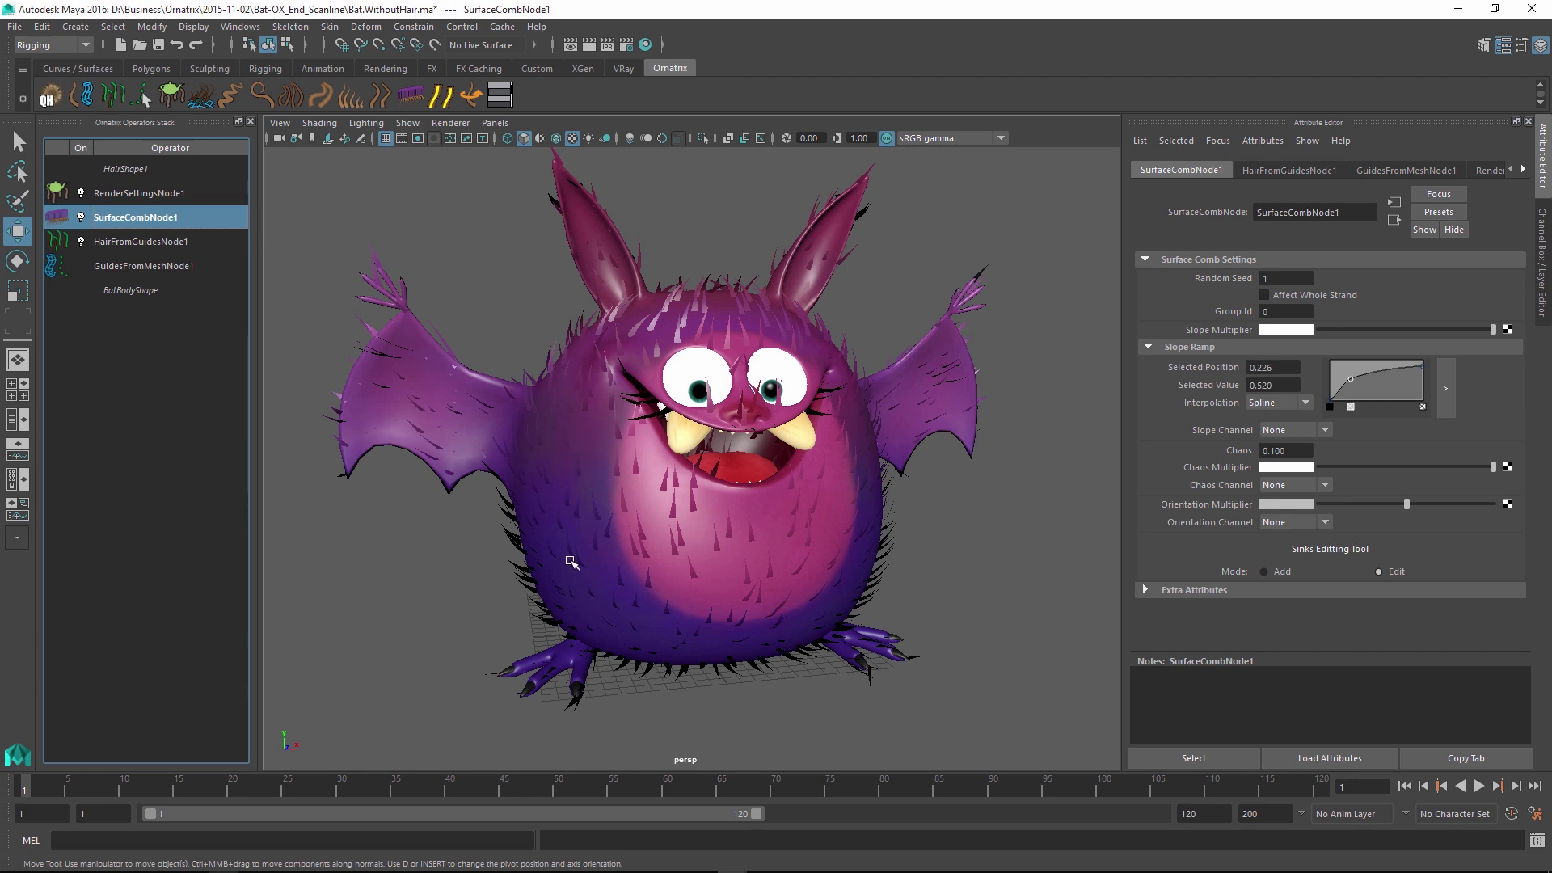
Start the Sinks Editing Tool in Add mode and draw downward sinks on both body sides and upward sinks on both ears.
{"action": "left_click", "coordinate": [1344, 558]}
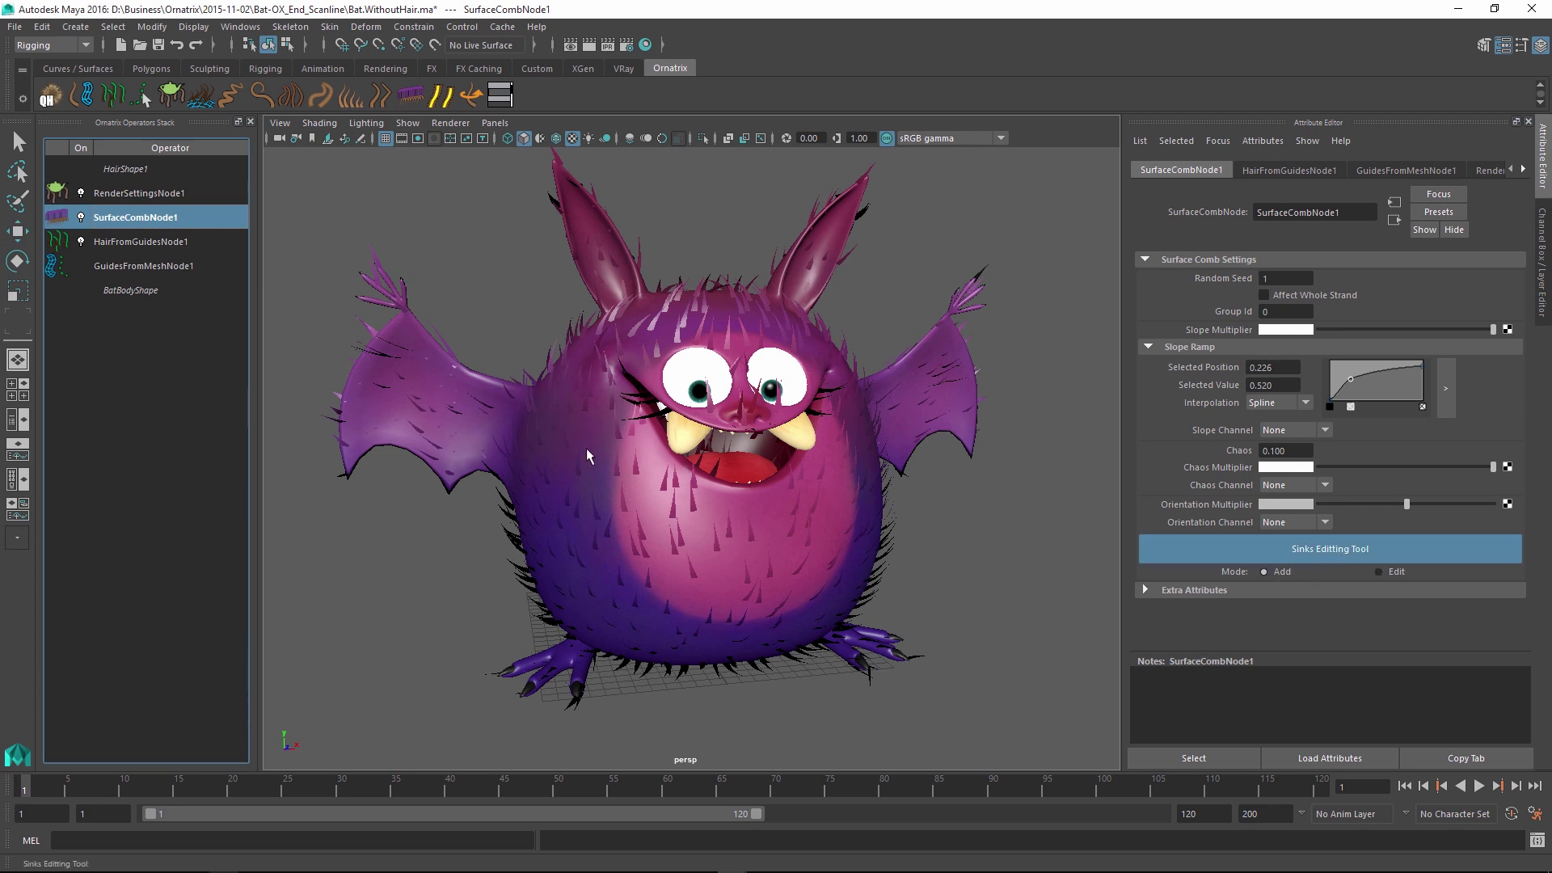
{"action": "left_click_drag", "start_coordinate": [580, 453], "coordinate": [571, 539]}
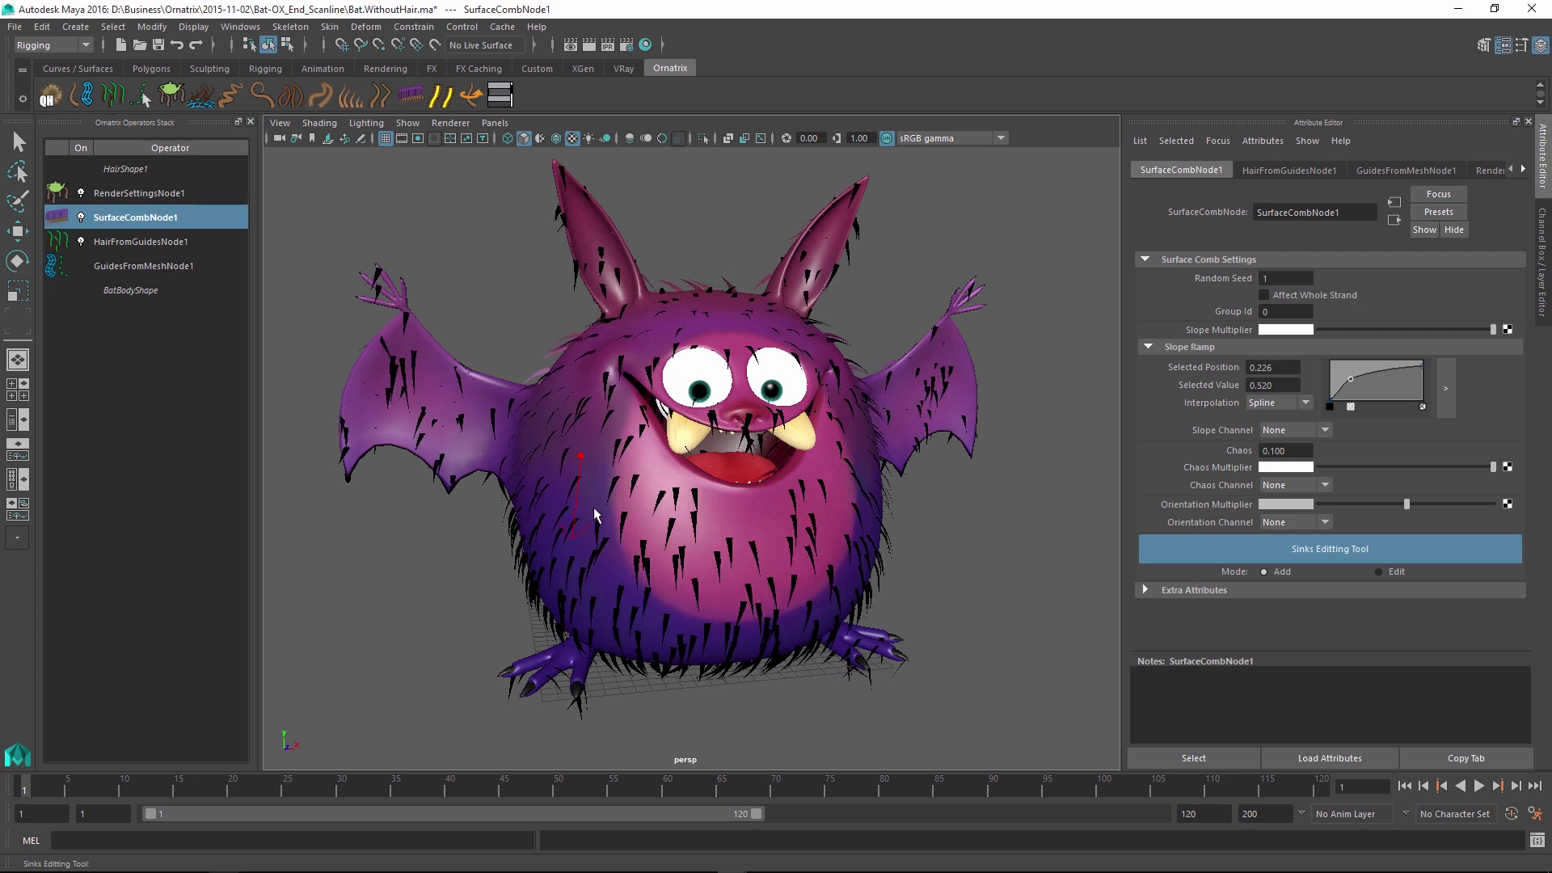
{"action": "mouse_move", "coordinate": [806, 504]}
{"action": "left_mouse_down", "text": "alt"}
{"action": "mouse_move", "coordinate": [745, 464]}
{"action": "mouse_move", "coordinate": [763, 543]}
{"action": "mouse_move", "coordinate": [723, 460]}
{"action": "left_mouse_up", "text": "alt"}
{"action": "left_click_drag", "start_coordinate": [799, 273], "coordinate": [843, 194]}
{"action": "left_click_drag", "start_coordinate": [569, 260], "coordinate": [529, 203]}
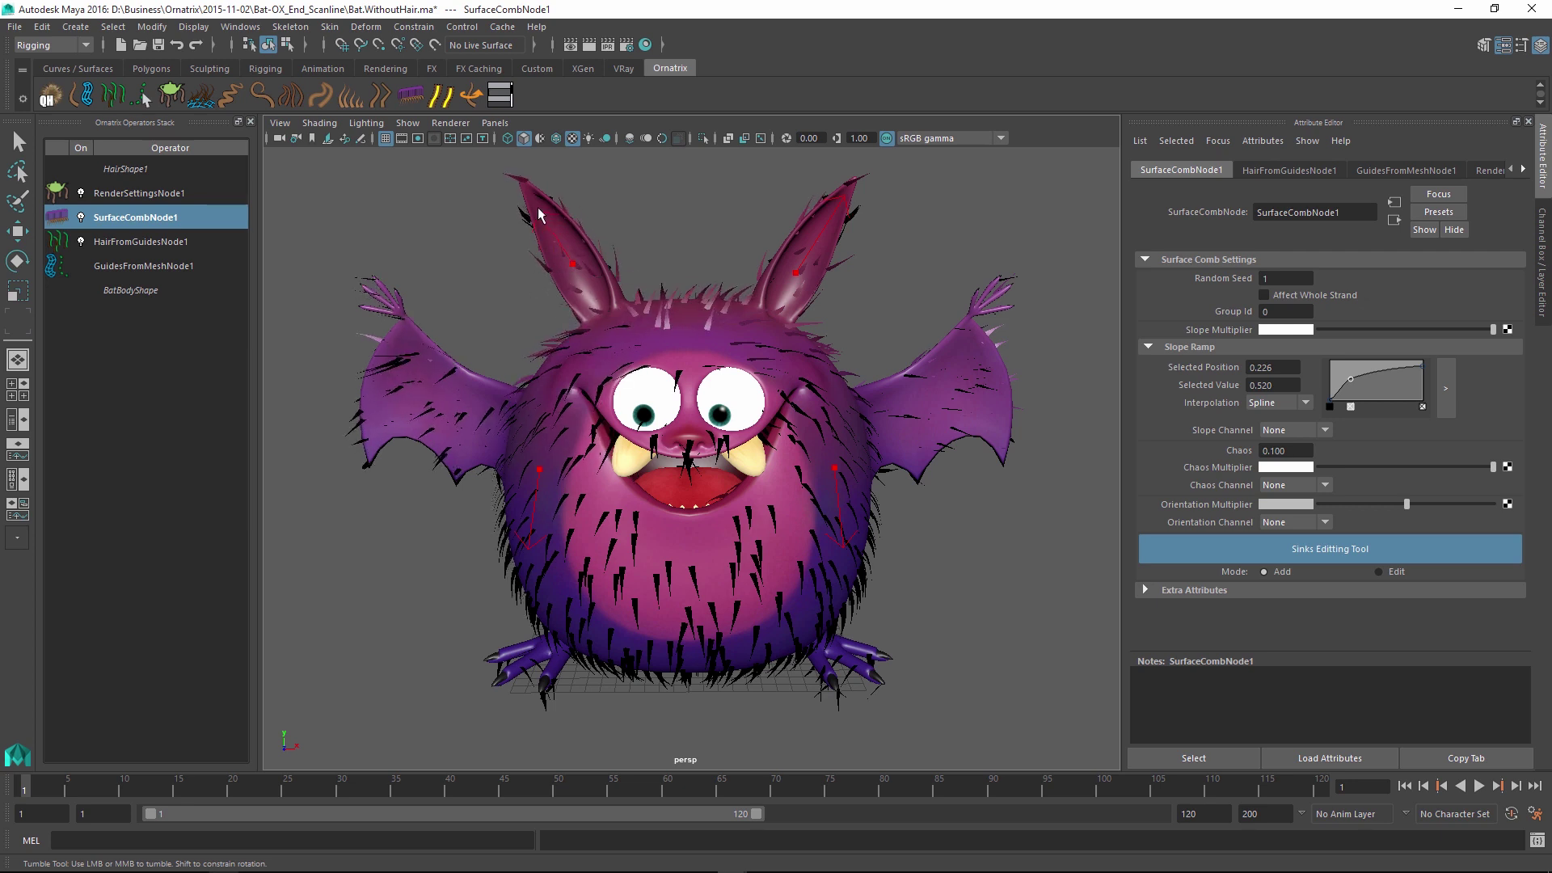
Draw downward sinks on both wings, outward-facing sinks on both sides of the forehead and a downward sink on the back.
{"action": "left_click_drag", "start_coordinate": [937, 394], "coordinate": [946, 468]}
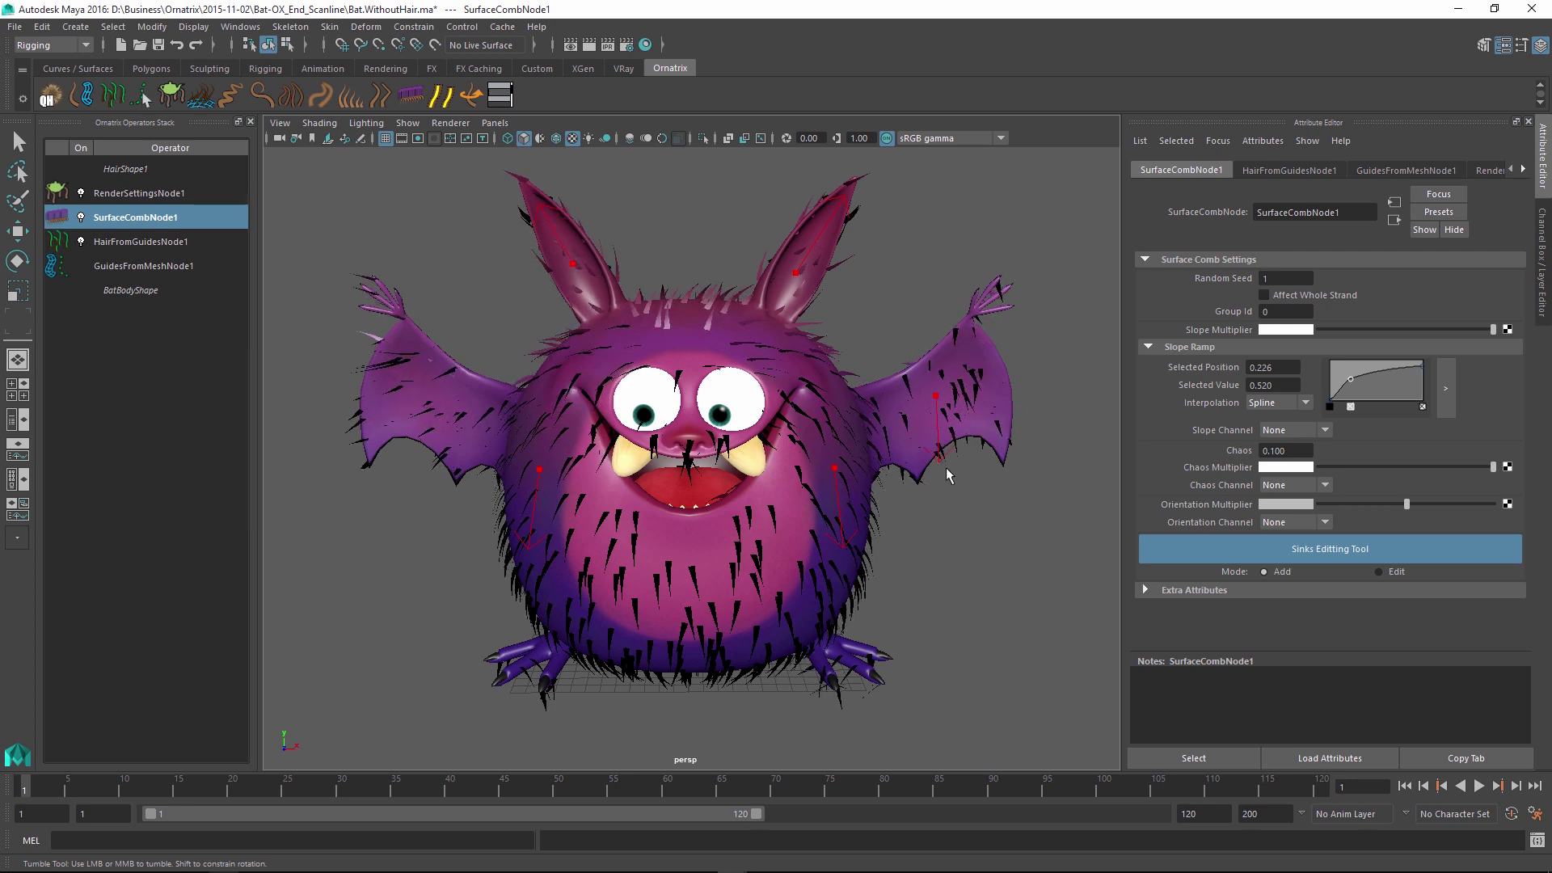
{"action": "left_click_drag", "start_coordinate": [424, 390], "coordinate": [401, 464]}
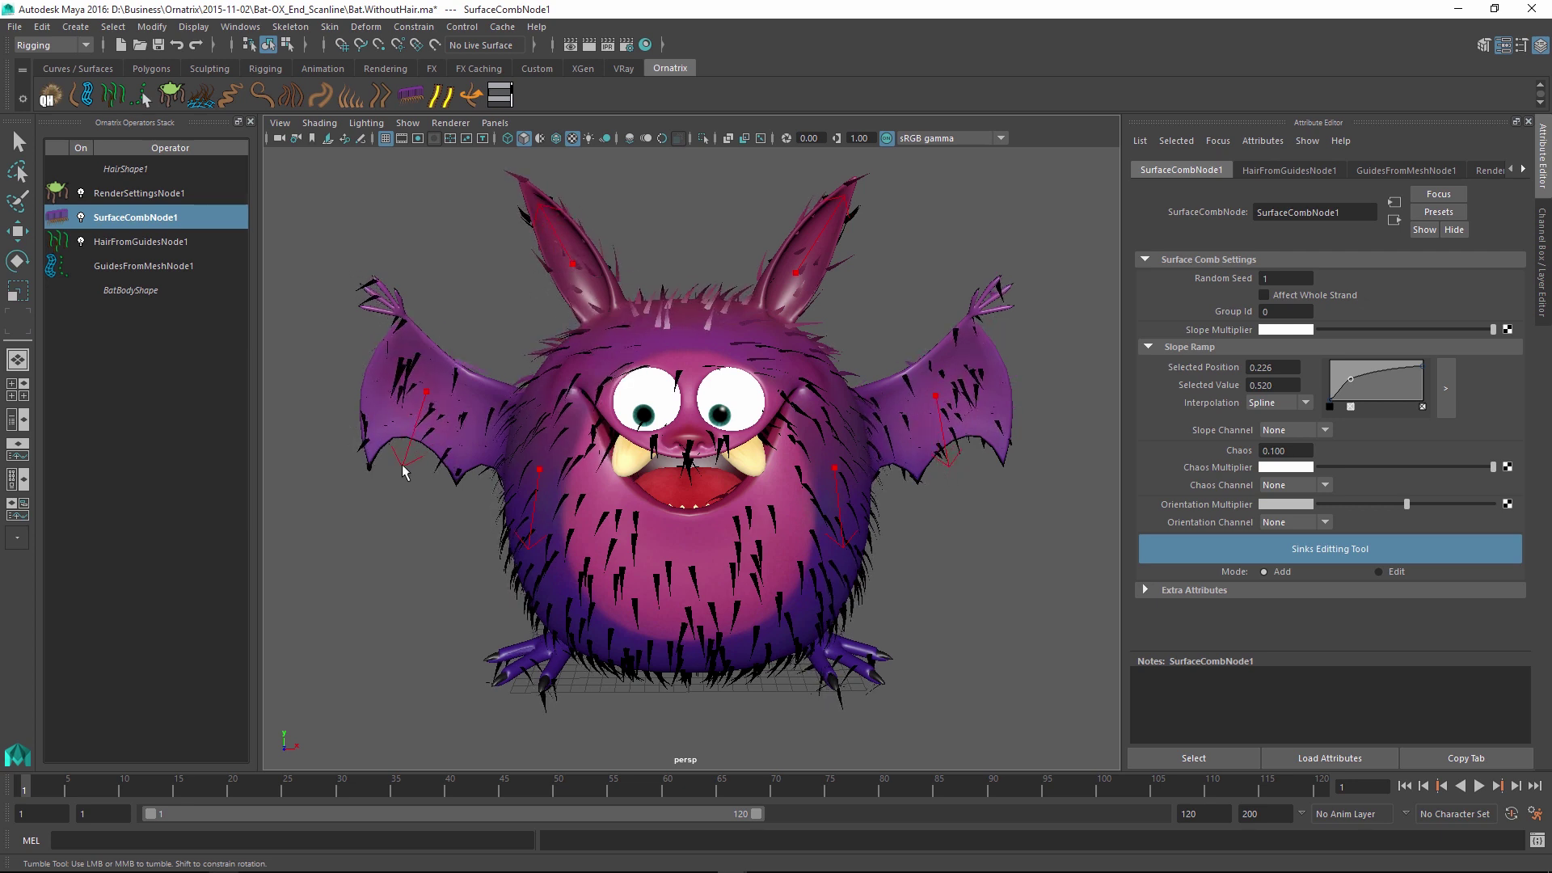
{"action": "left_click_drag", "start_coordinate": [713, 344], "coordinate": [772, 346]}
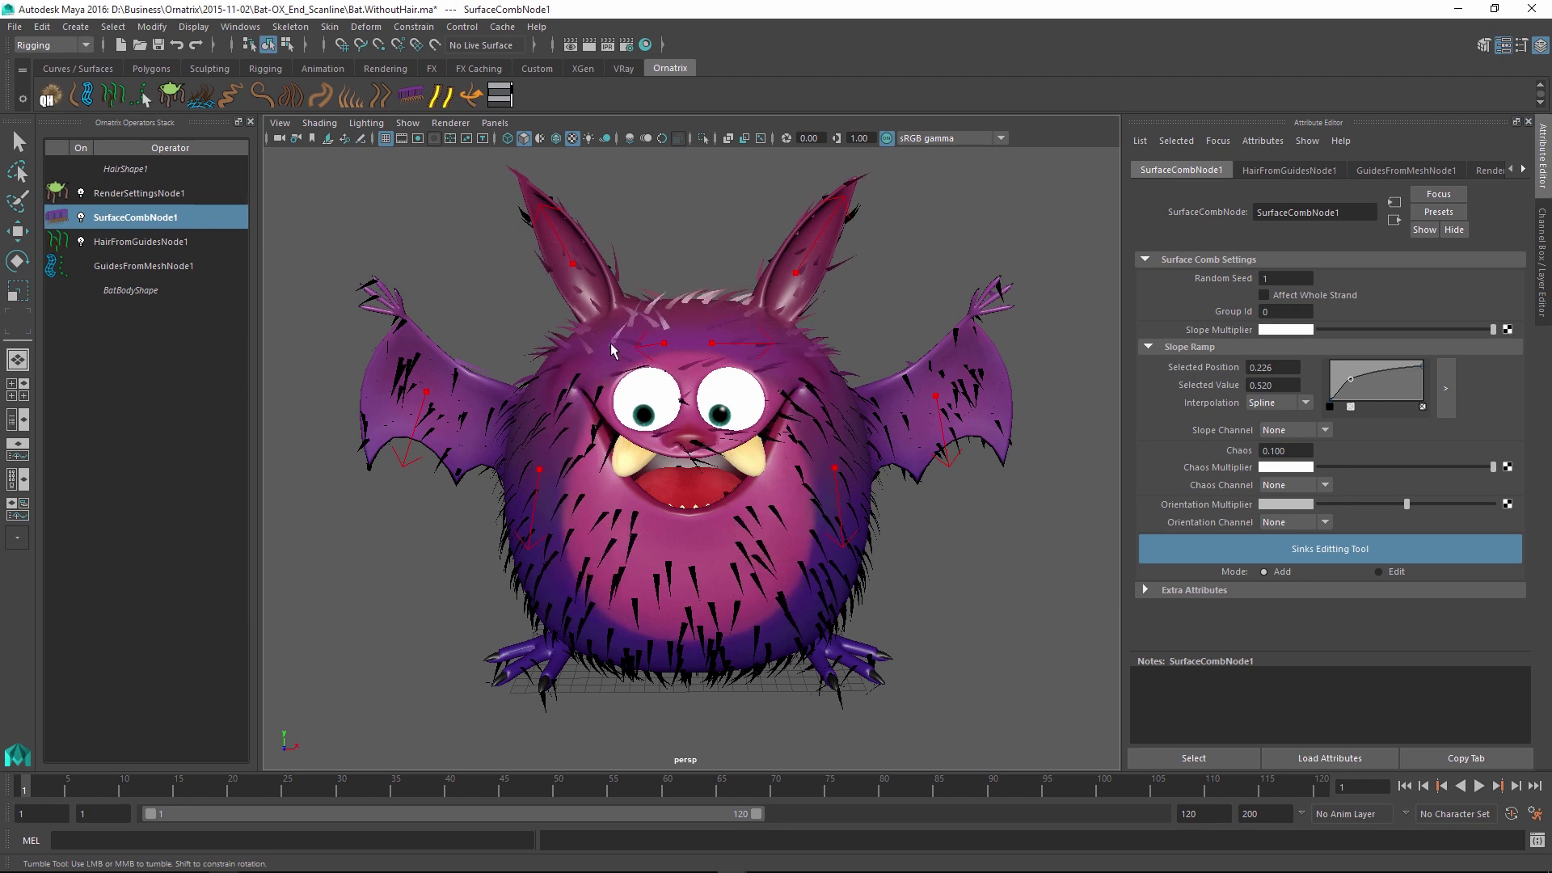
{"action": "left_click_drag", "start_coordinate": [585, 338], "coordinate": [548, 453], "text": "alt"}
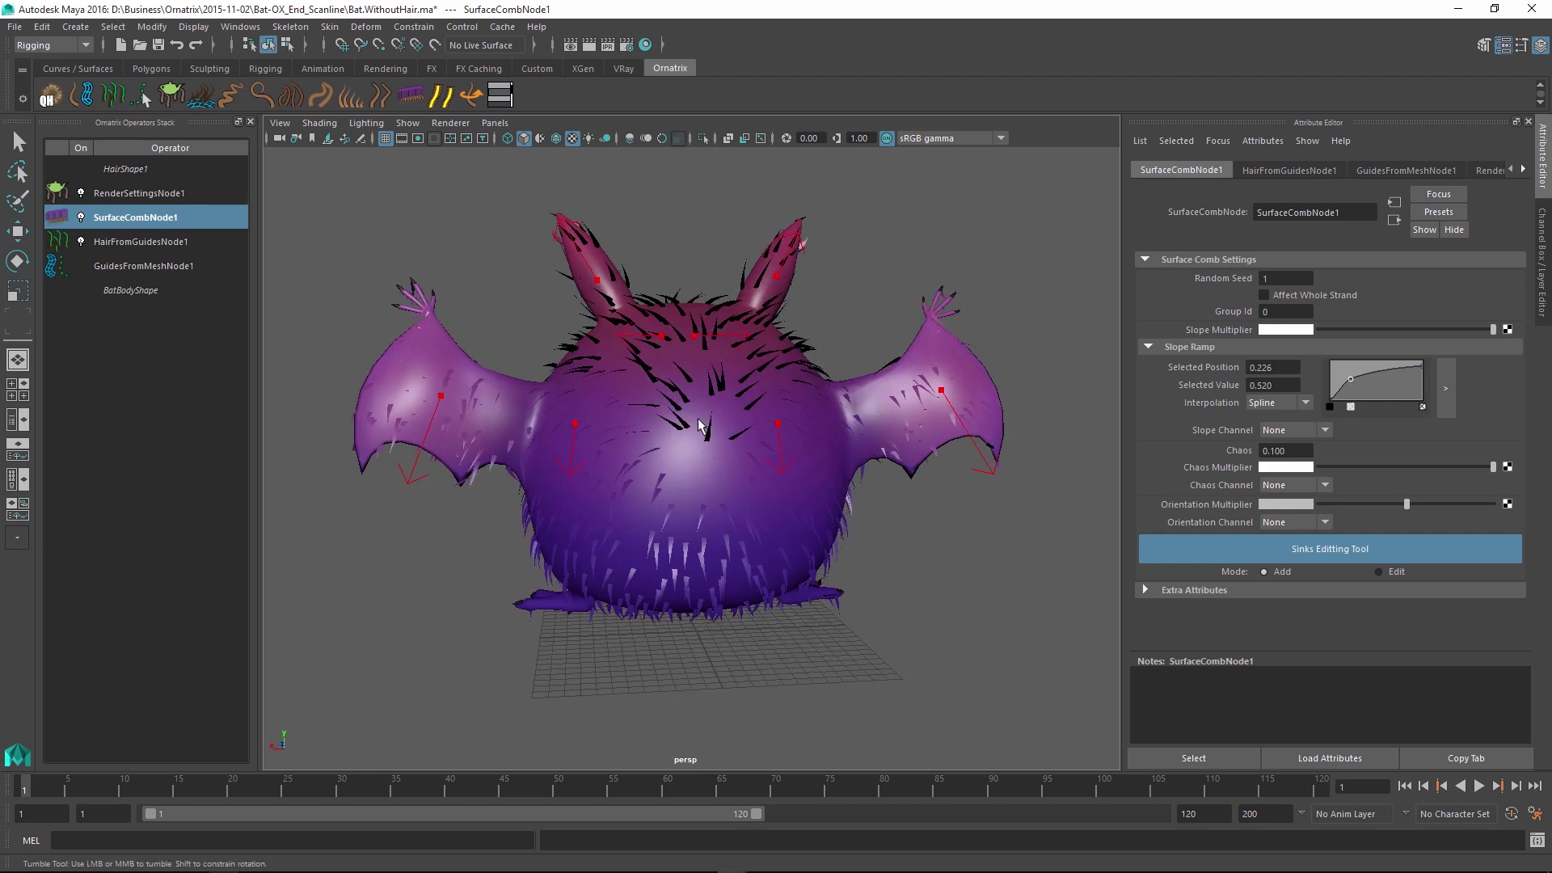
{"action": "left_click_drag", "start_coordinate": [700, 428], "coordinate": [713, 555]}
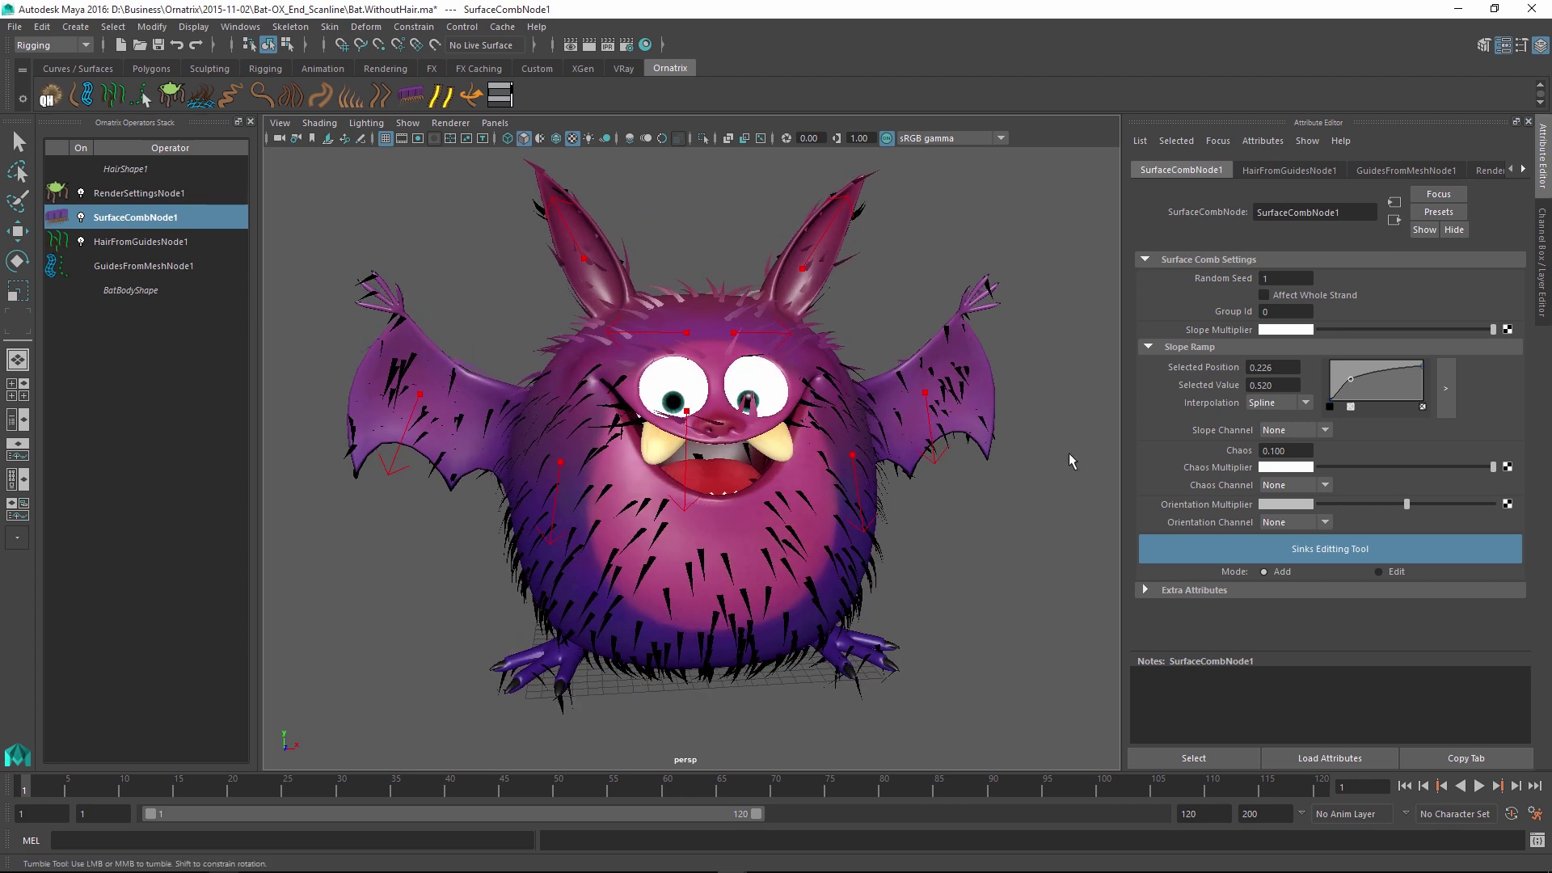
Switch the Sinks Editing Tool to Edit mode and slightly reposition the root and tip of the sink on the bat's left side.
{"action": "left_click", "coordinate": [1379, 572]}
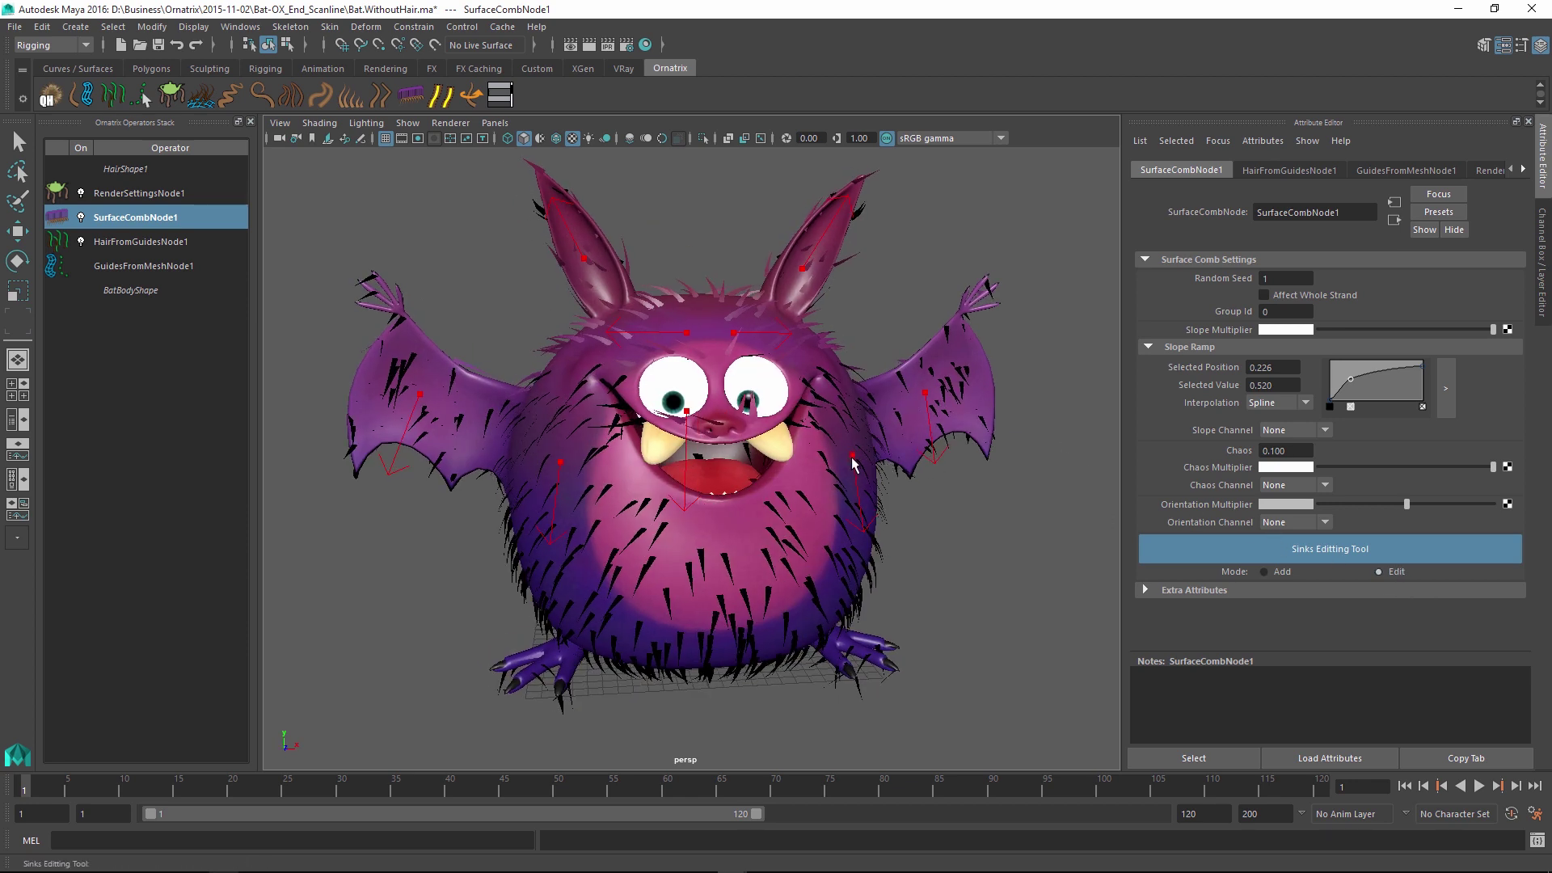
{"action": "left_click", "coordinate": [853, 460]}
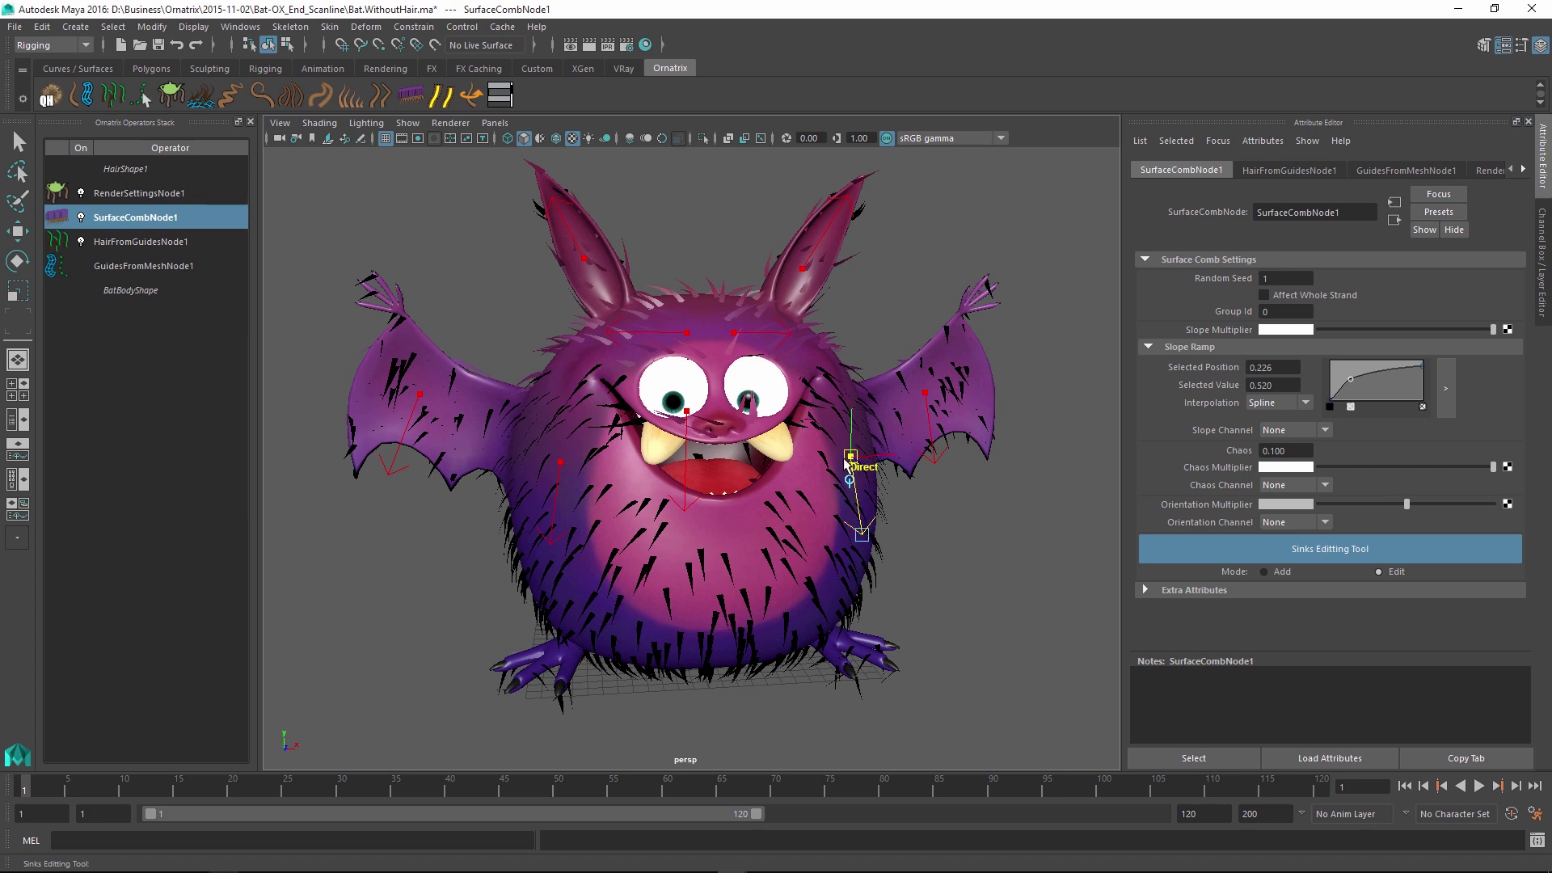
{"action": "left_click_drag", "start_coordinate": [768, 549], "coordinate": [837, 457]}
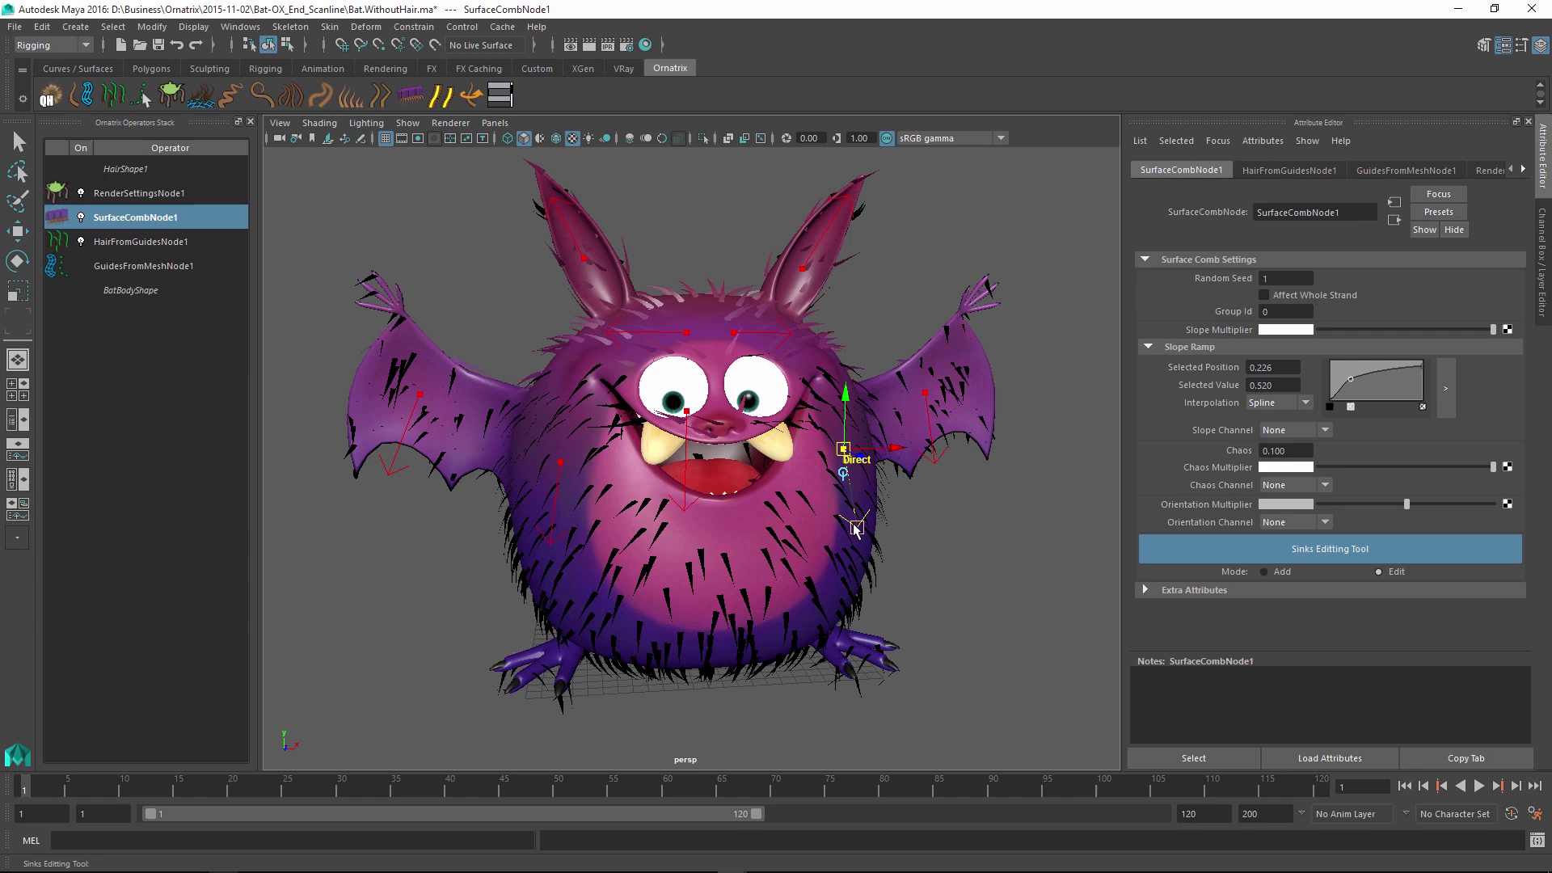
{"action": "mouse_move", "coordinate": [859, 536]}
{"action": "left_mouse_down"}
{"action": "mouse_move", "coordinate": [894, 514]}
{"action": "mouse_move", "coordinate": [861, 532]}
{"action": "left_mouse_up"}
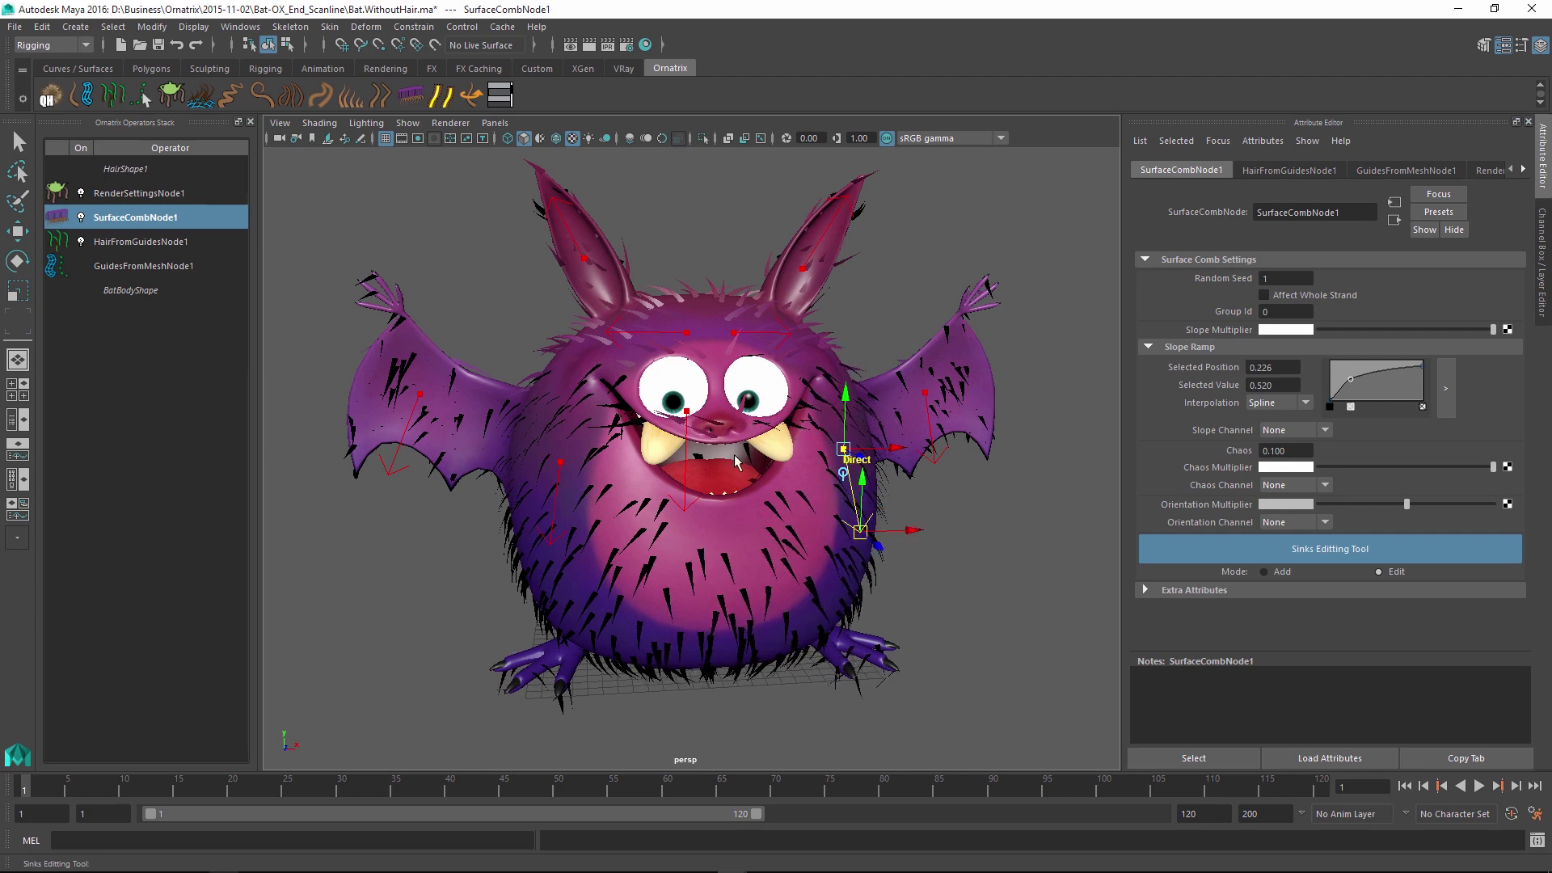
Change the selected sink on the bat's left side from Direct to Repel.
{"action": "left_click_drag", "start_coordinate": [843, 457], "coordinate": [700, 510], "text": "alt"}
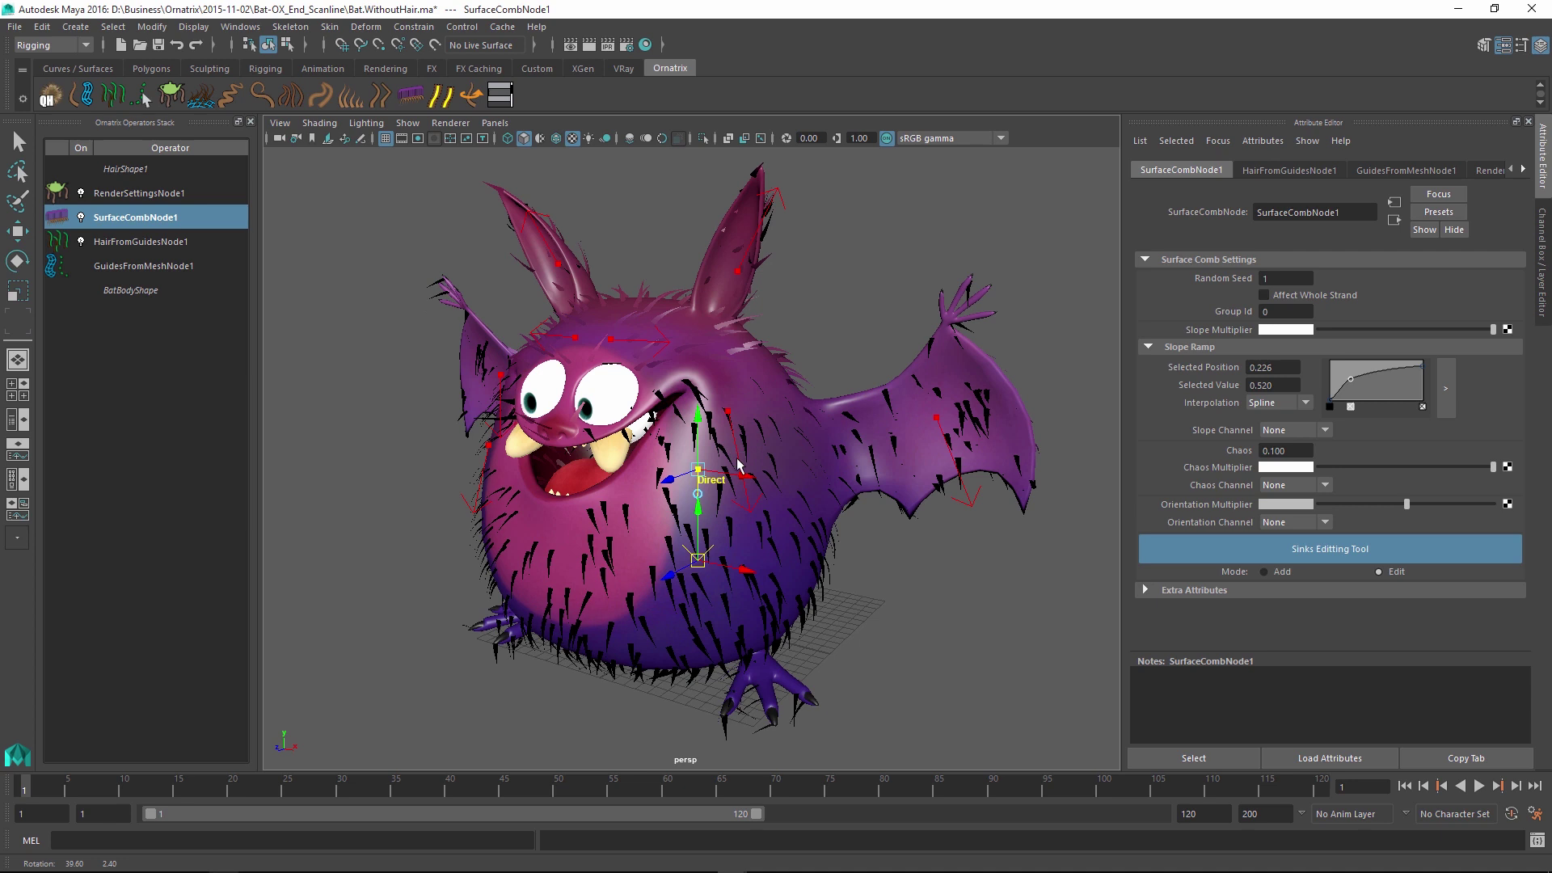
{"action": "left_click", "coordinate": [699, 494]}
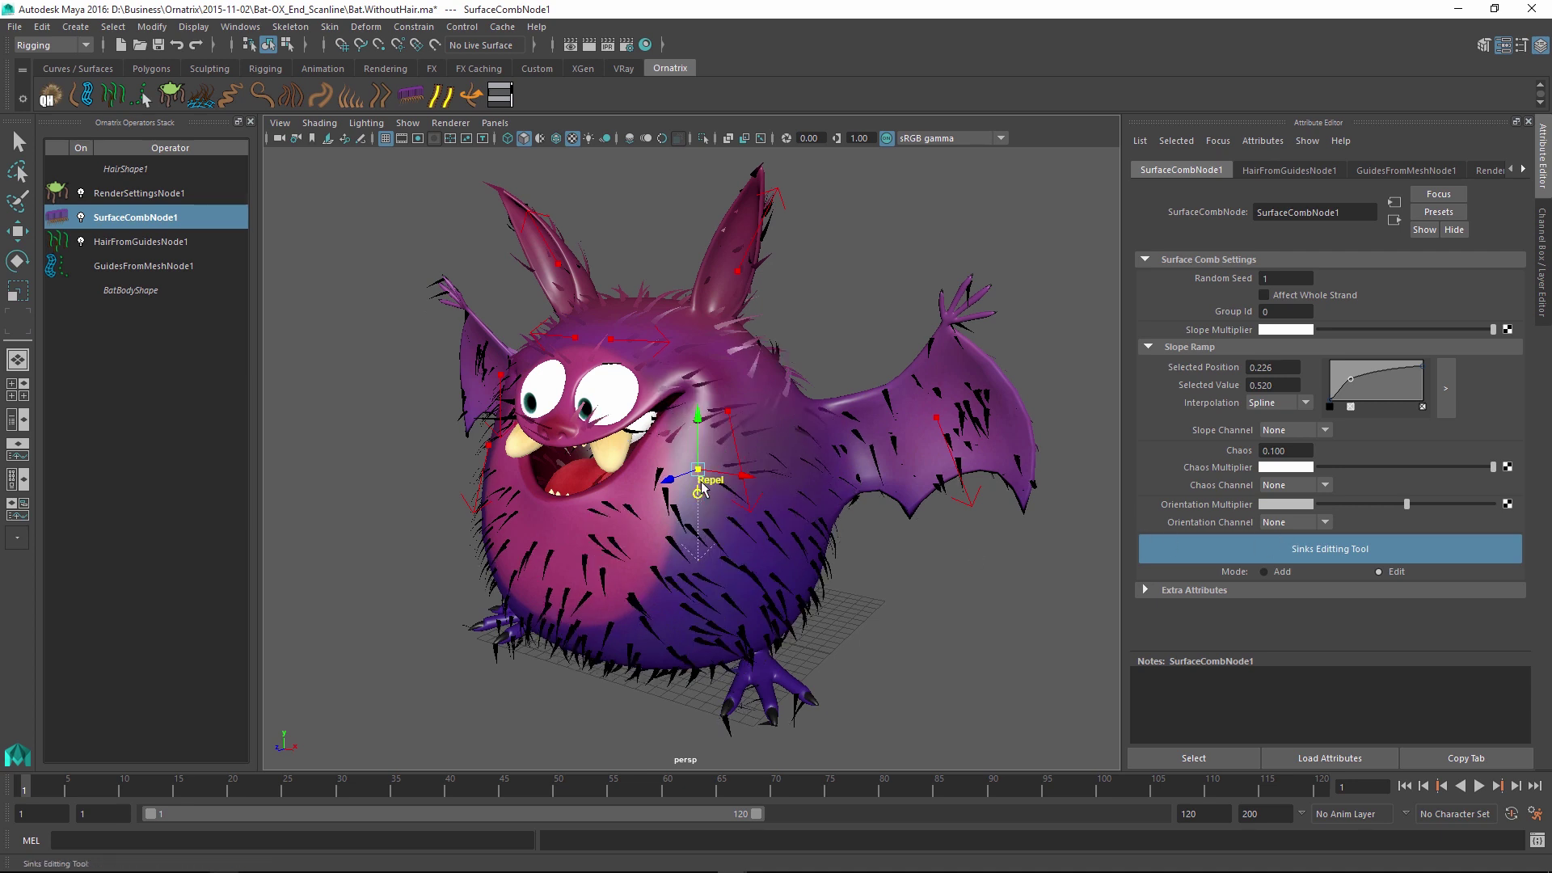
Change the selected sink on the bat's left side to Attract and then back to Direct.
{"action": "left_click", "coordinate": [699, 493]}
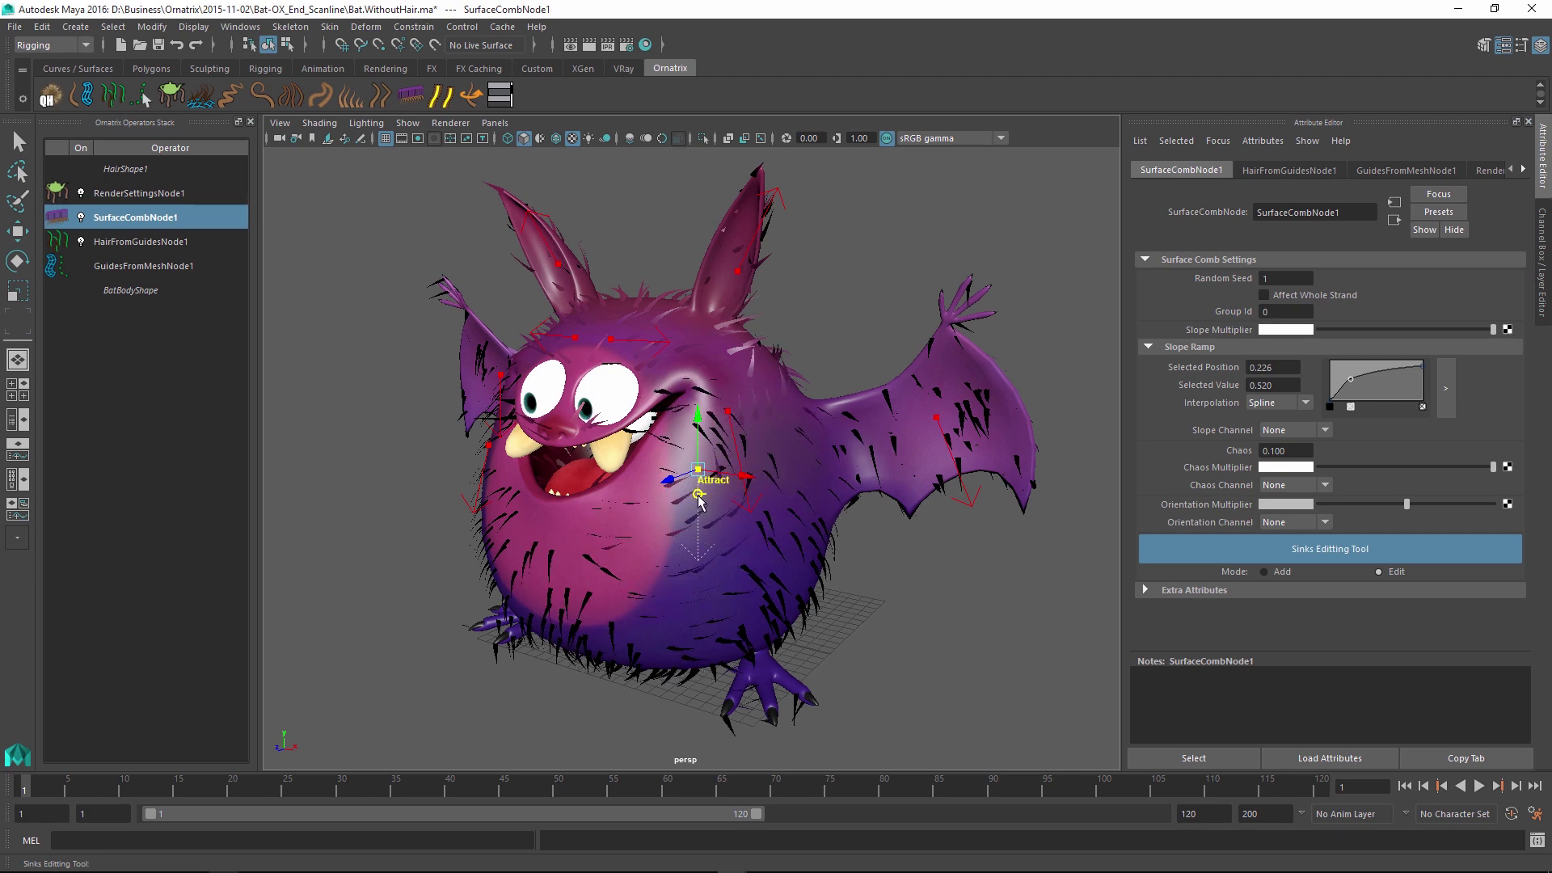
{"action": "left_click", "coordinate": [699, 495]}
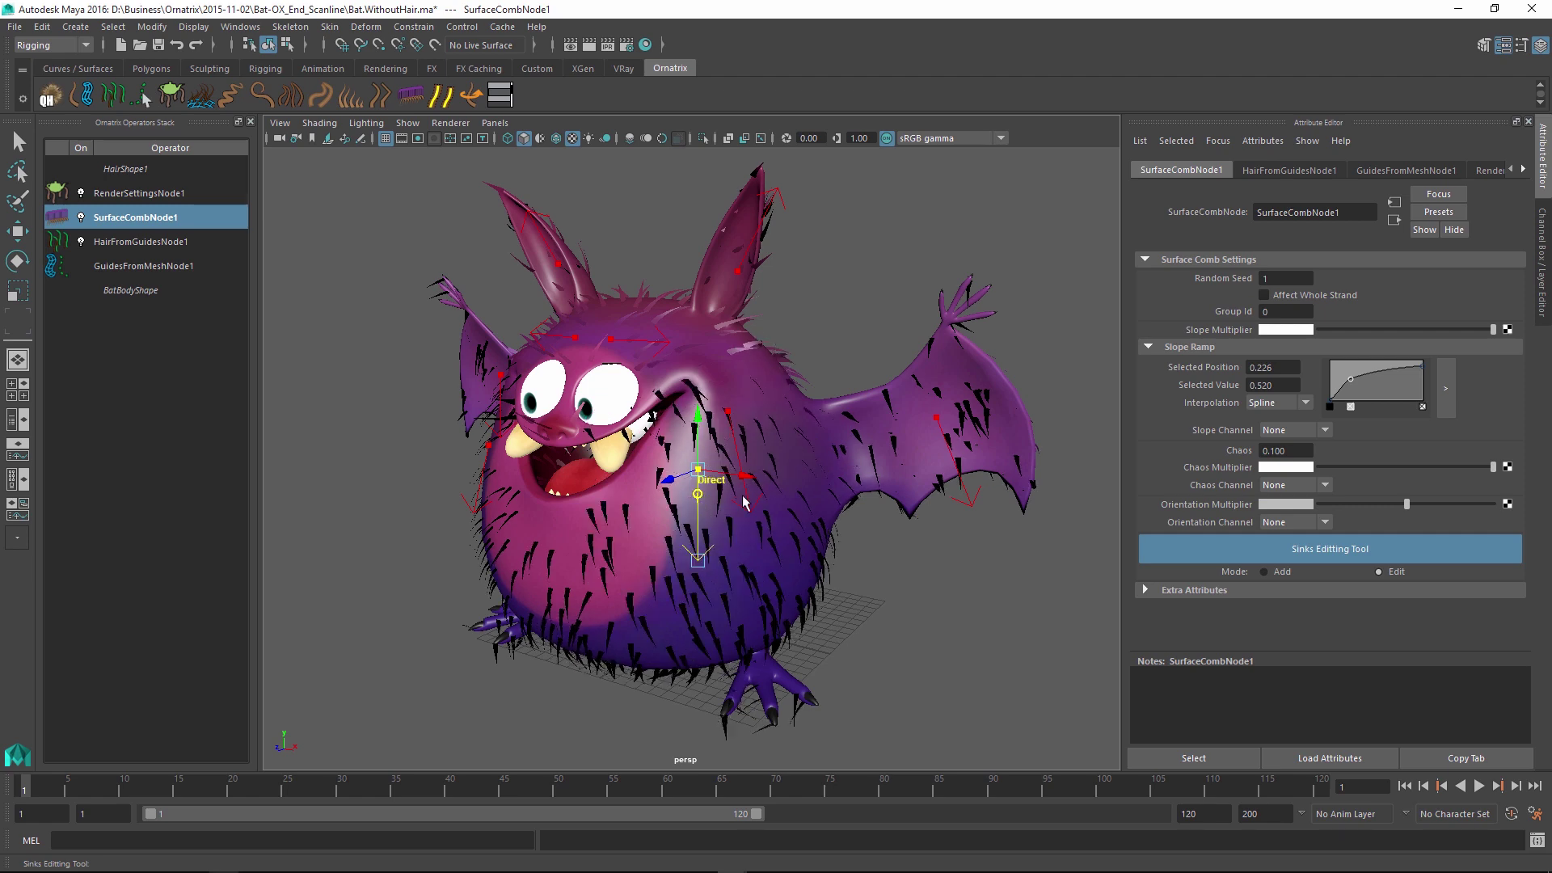
{"action": "left_click_drag", "start_coordinate": [777, 509], "coordinate": [865, 480], "text": "alt"}
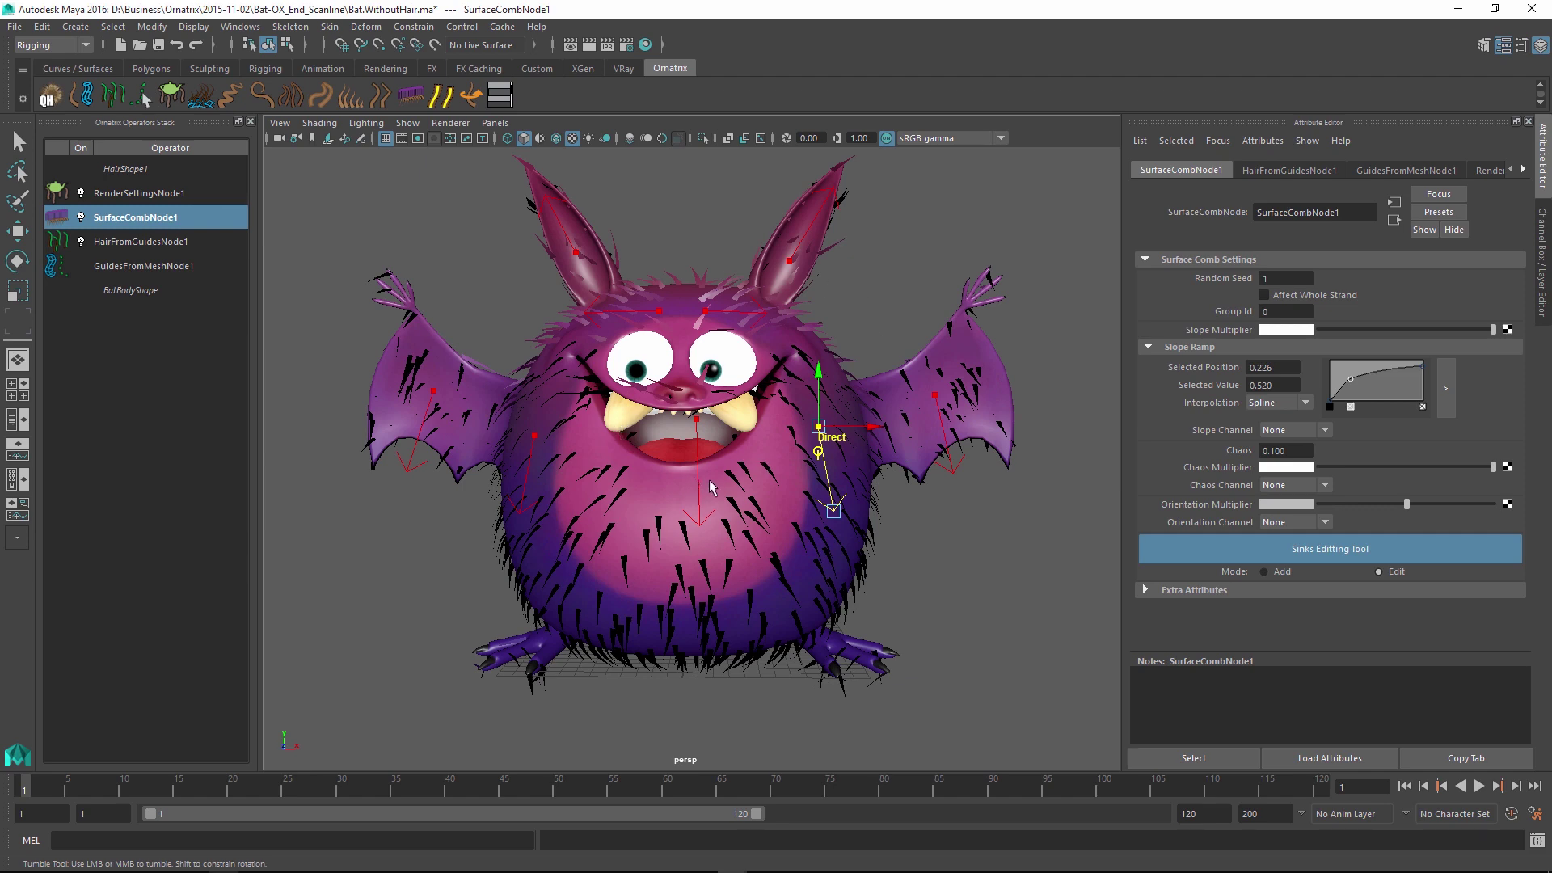
Try a stronger Chaos value on the Surface Comb operator, and settle on 0.200.
{"action": "left_click_drag", "start_coordinate": [729, 481], "coordinate": [726, 376], "text": "alt"}
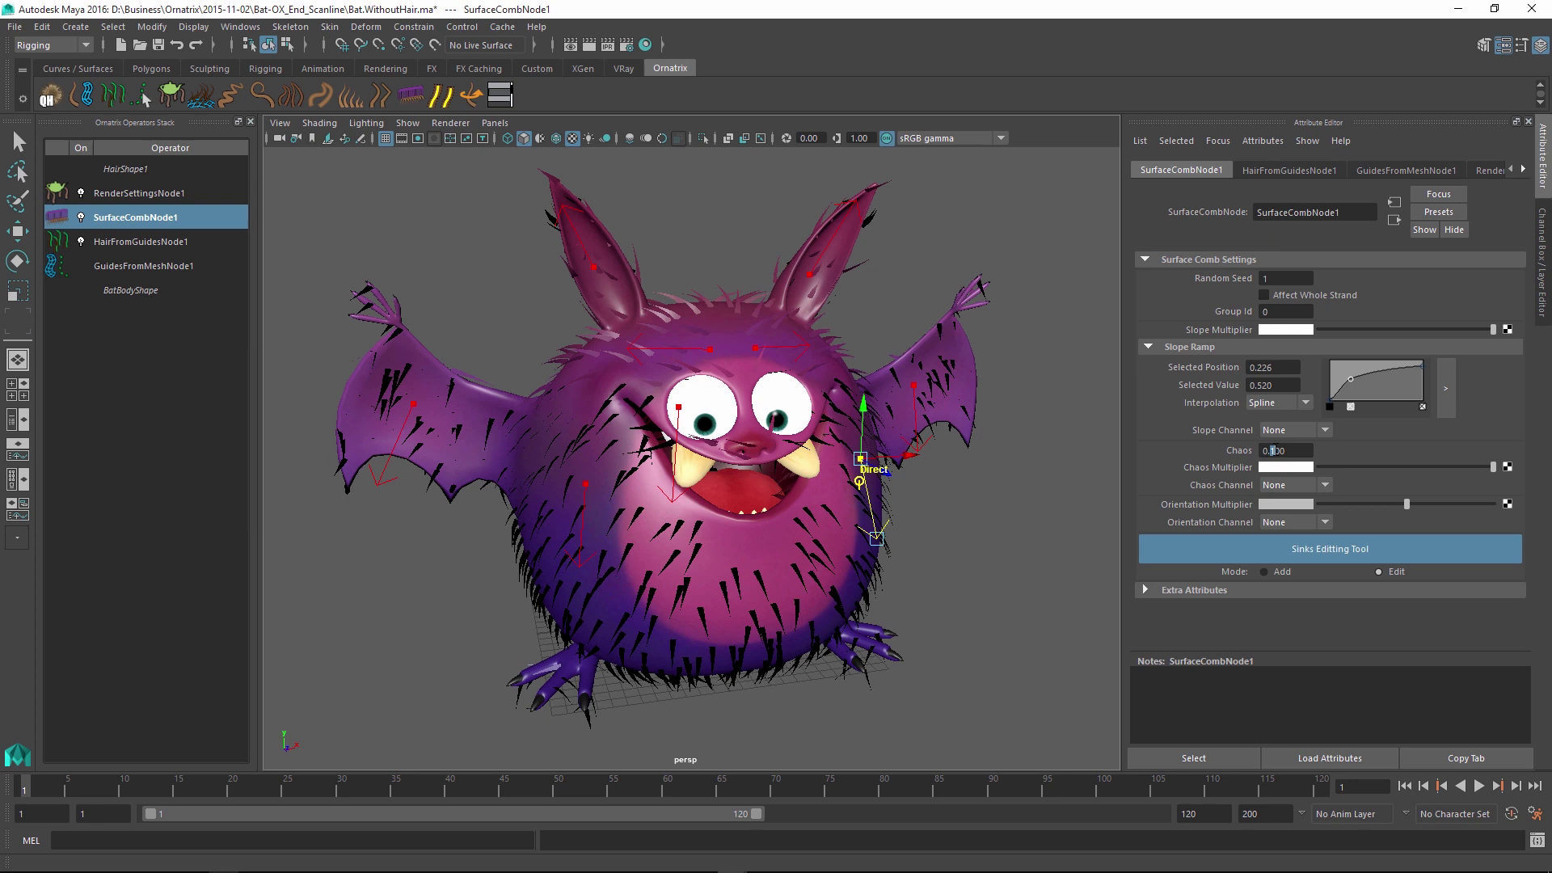
{"action": "type", "text": "4"}
{"action": "left_click", "coordinate": [1268, 386]}
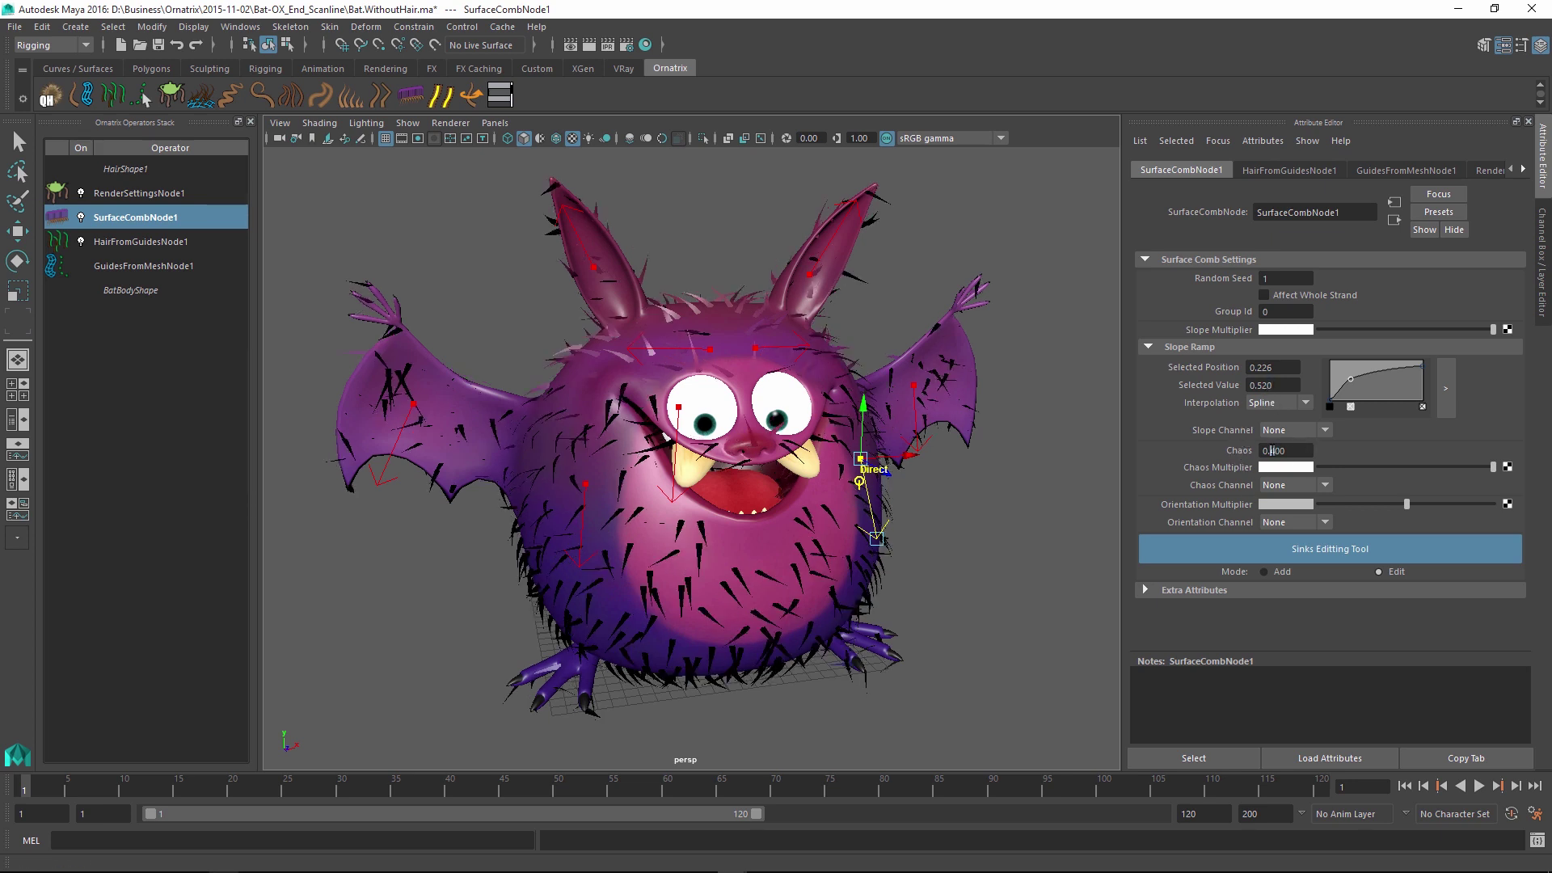
{"action": "type", "text": "2"}
{"action": "key", "text": "Return"}
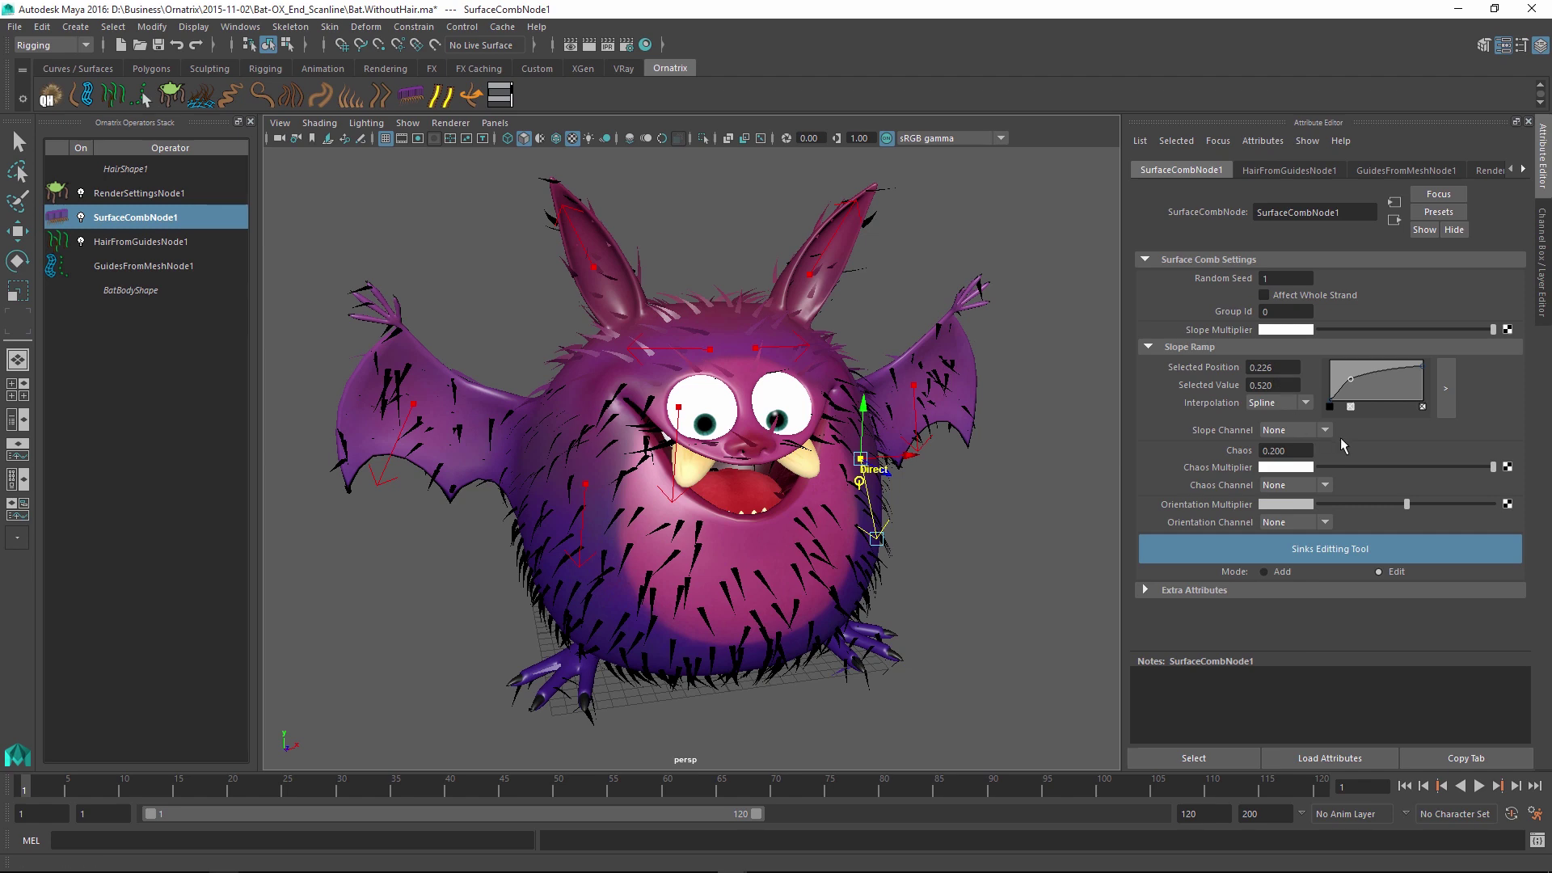
{"action": "mouse_move", "coordinate": [869, 550]}
{"action": "left_mouse_down", "text": "alt"}
{"action": "mouse_move", "coordinate": [825, 544]}
{"action": "mouse_move", "coordinate": [883, 555]}
{"action": "left_mouse_up", "text": "alt"}
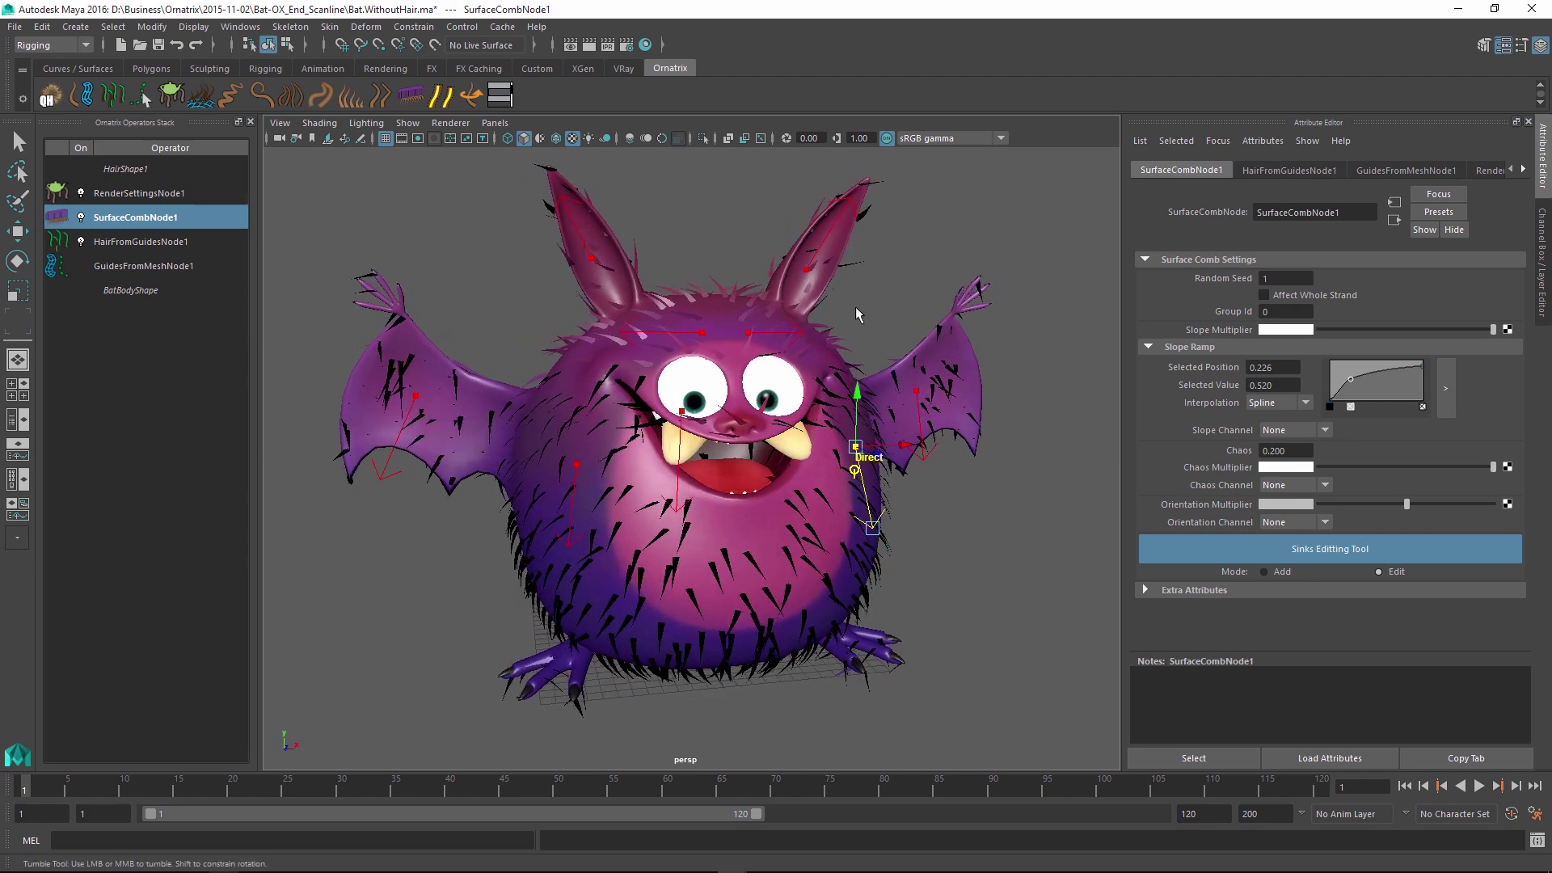
Set the Viewport Count of HairFromGuidesNode1 to 5000.
{"action": "left_click", "coordinate": [133, 242]}
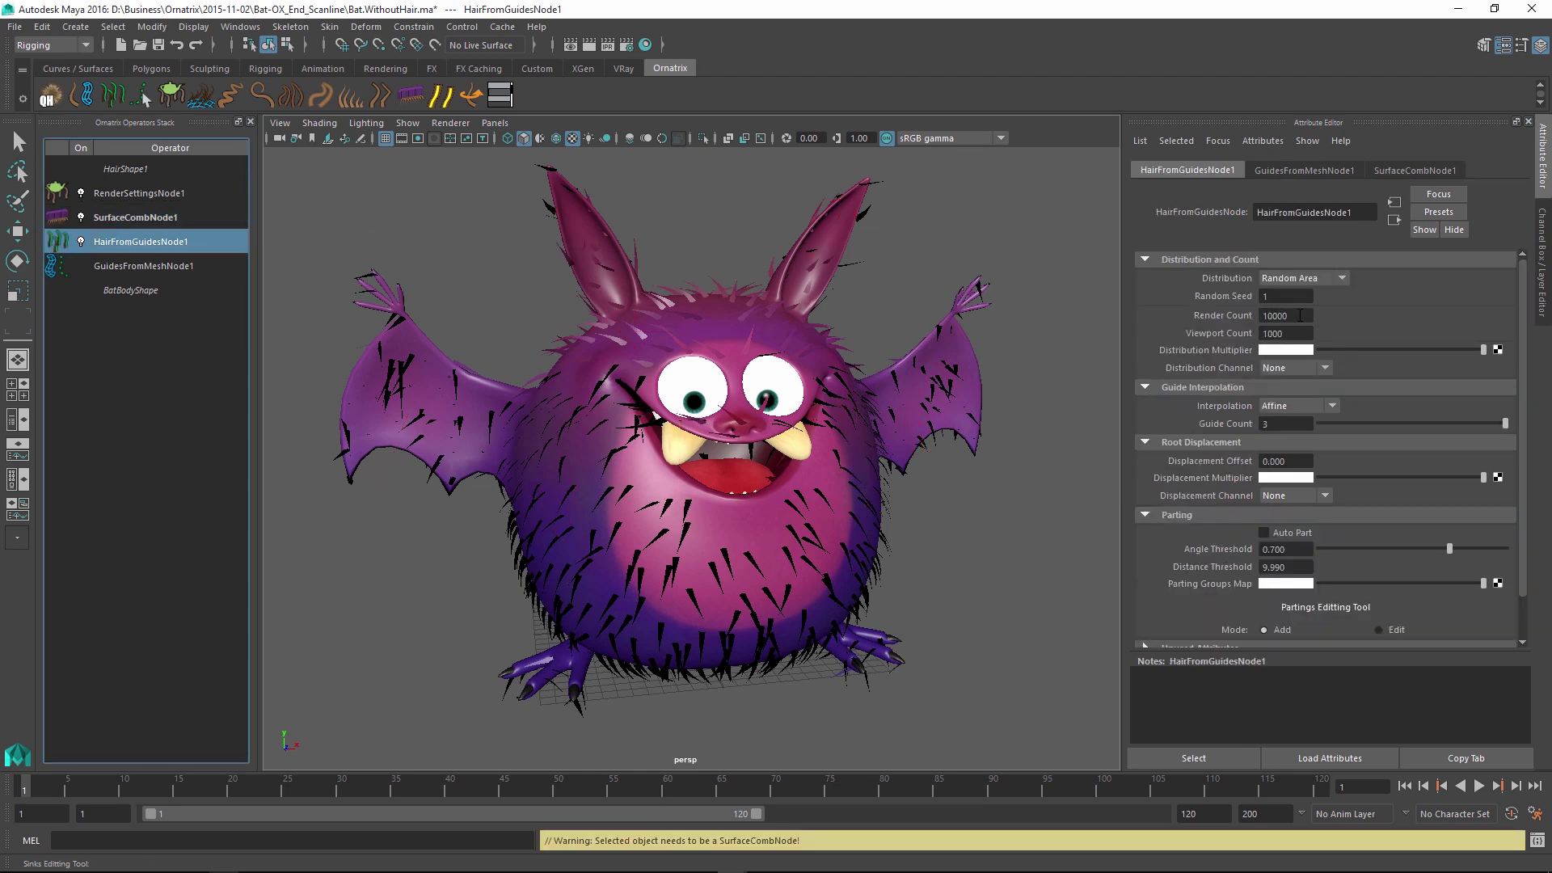
{"action": "left_click", "coordinate": [1266, 333]}
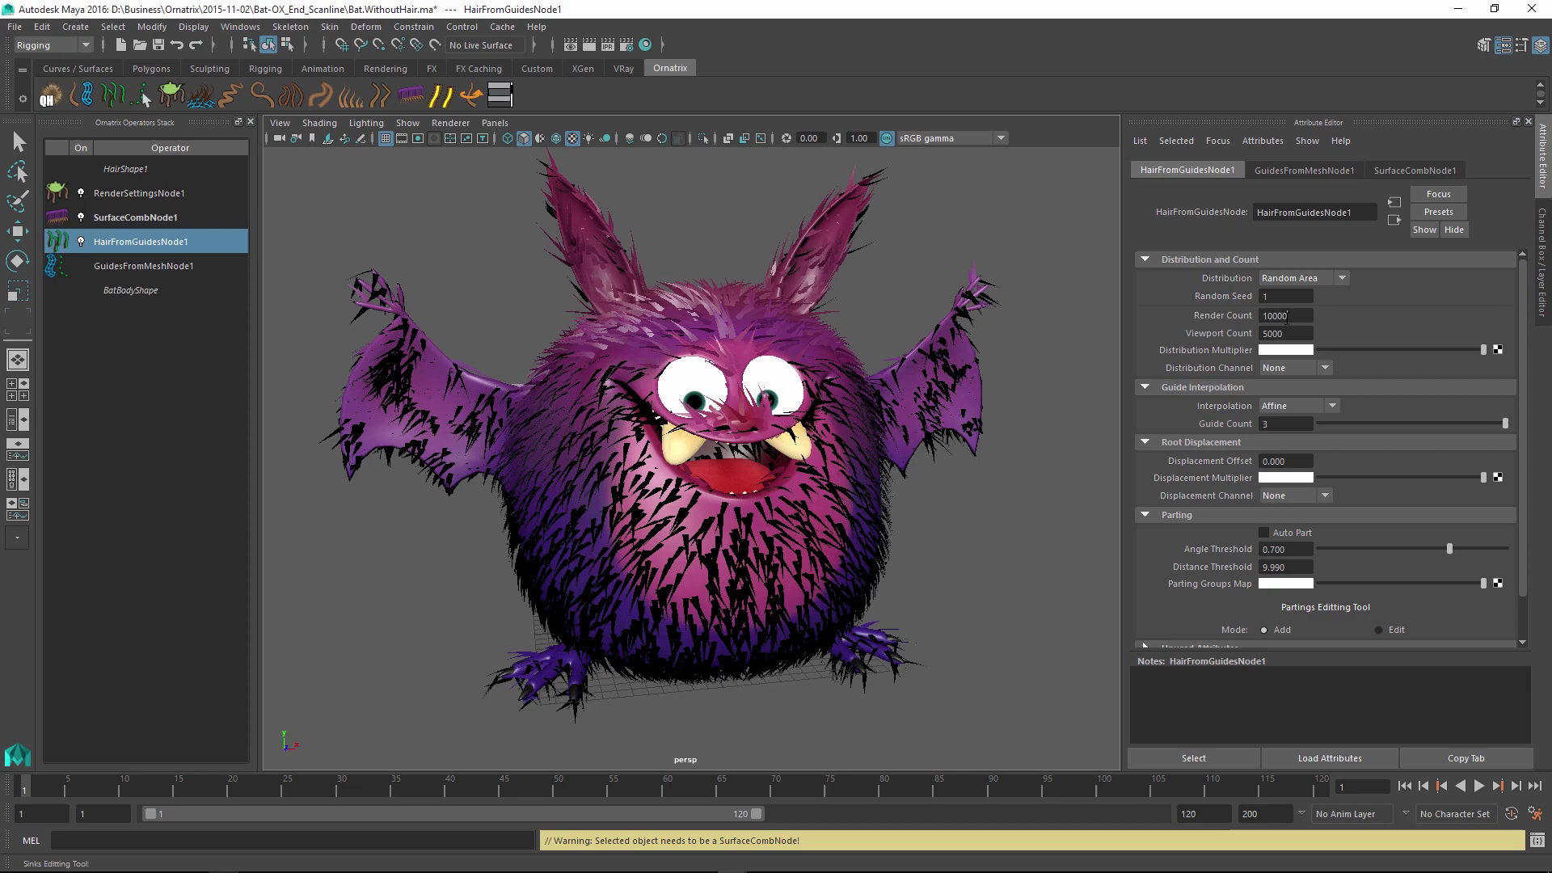
{"action": "mouse_move", "coordinate": [861, 453]}
{"action": "left_mouse_down", "text": "alt"}
{"action": "mouse_move", "coordinate": [581, 436]}
{"action": "mouse_move", "coordinate": [426, 464]}
{"action": "mouse_move", "coordinate": [879, 434]}
{"action": "left_mouse_up", "text": "alt"}
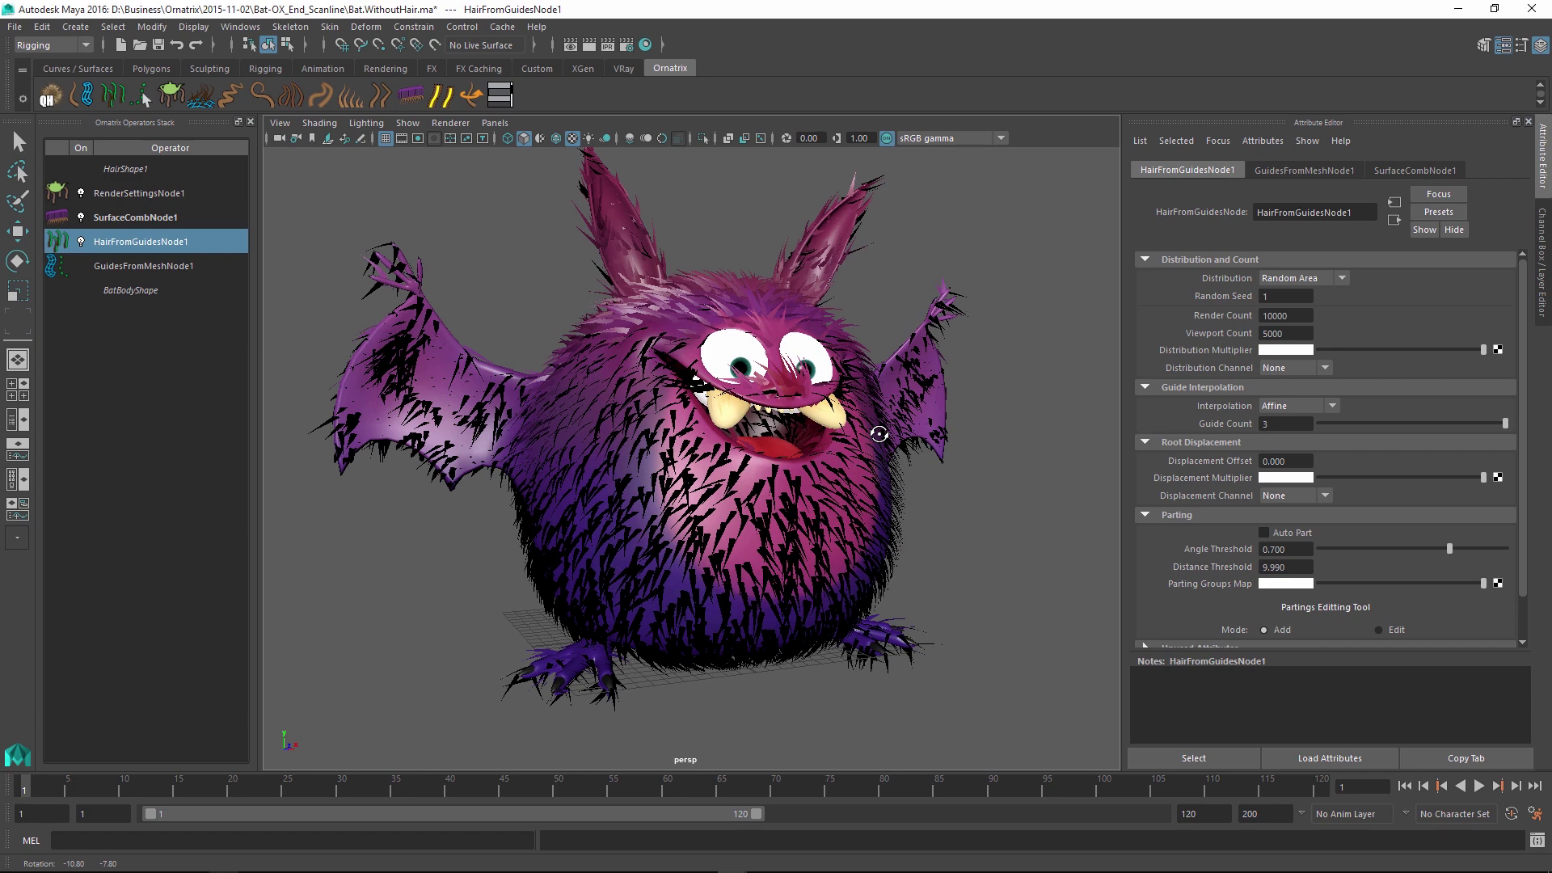
Check the fur over the bat's body and set the Guide Interpolation of HairFromGuidesNode1 to Polar.
{"action": "right_click_drag", "start_coordinate": [770, 445], "coordinate": [817, 430], "text": "alt"}
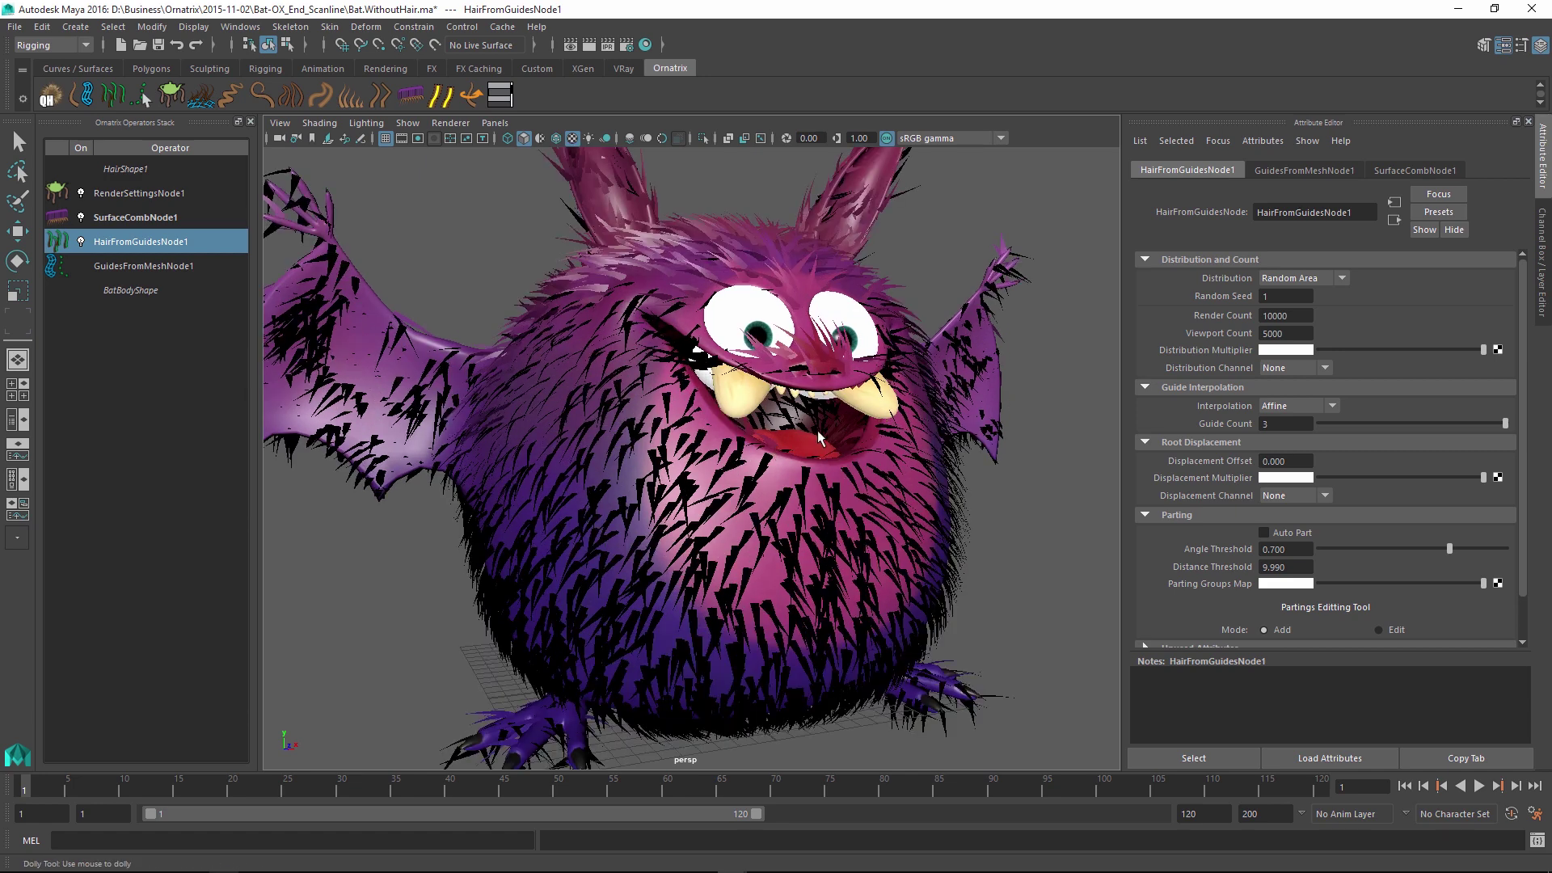
{"action": "left_click_drag", "start_coordinate": [817, 430], "coordinate": [997, 353], "text": "alt"}
{"action": "middle_click_drag", "start_coordinate": [997, 353], "coordinate": [1008, 267], "text": "alt"}
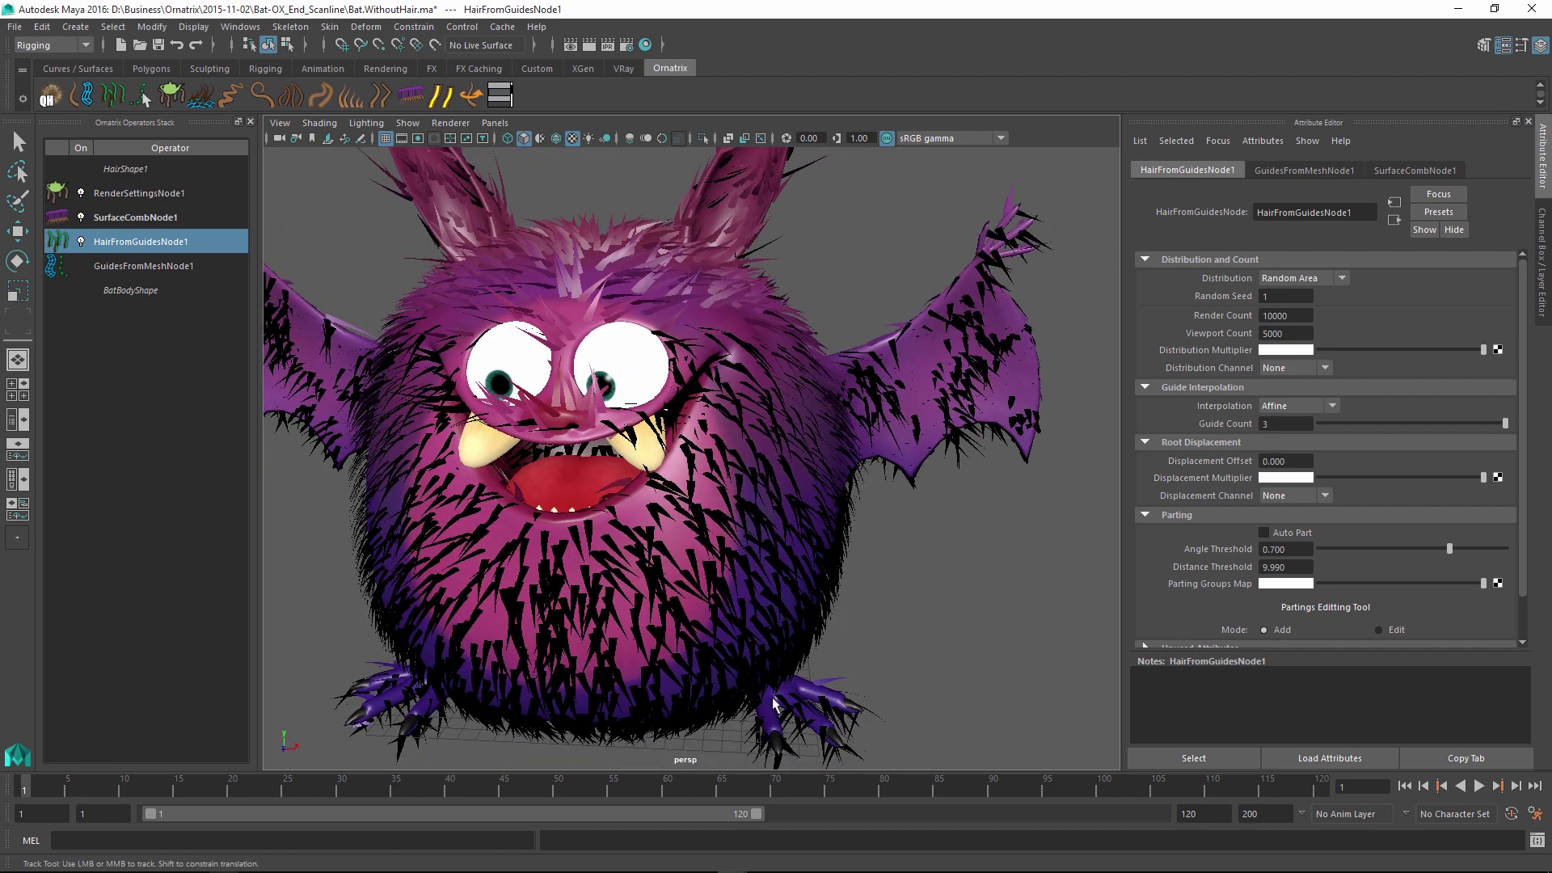
{"action": "left_click_drag", "start_coordinate": [773, 704], "coordinate": [958, 448], "text": "alt"}
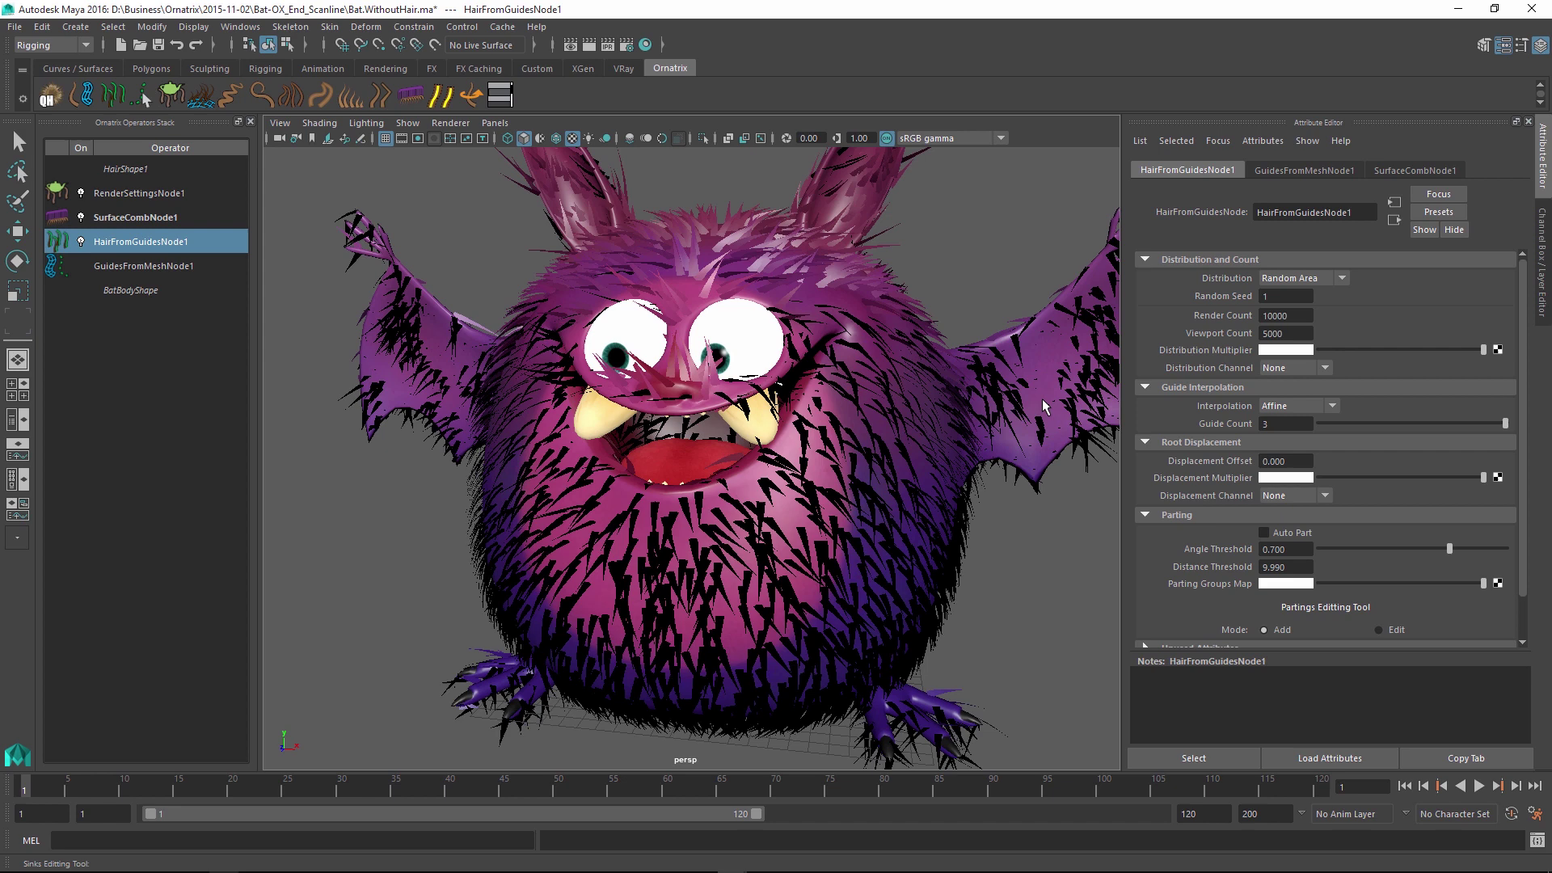
{"action": "left_click", "coordinate": [1302, 408]}
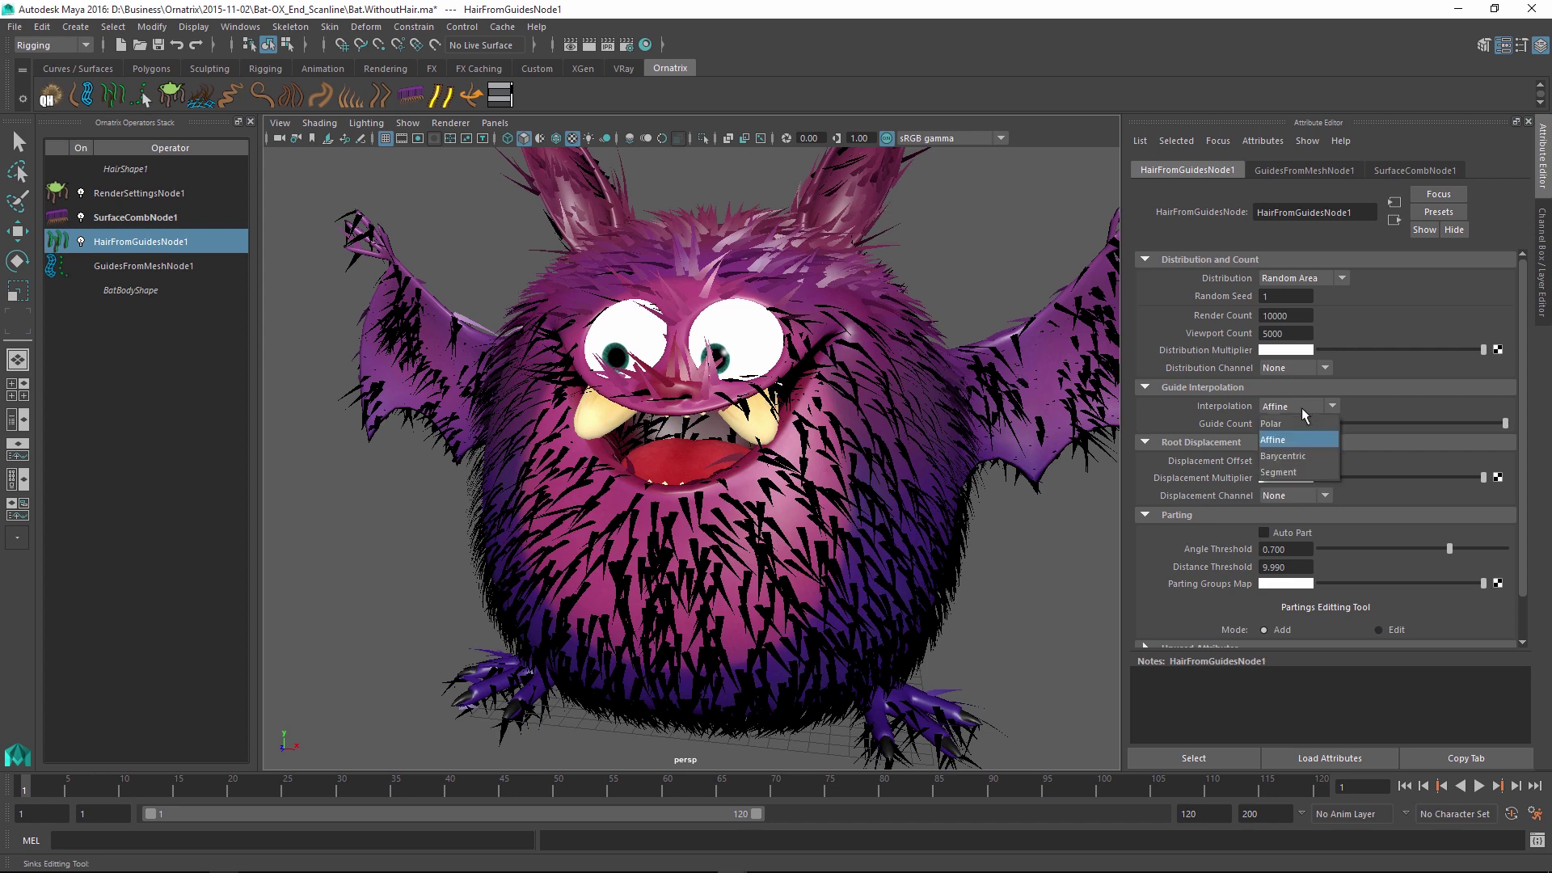
{"action": "left_click", "coordinate": [1301, 420]}
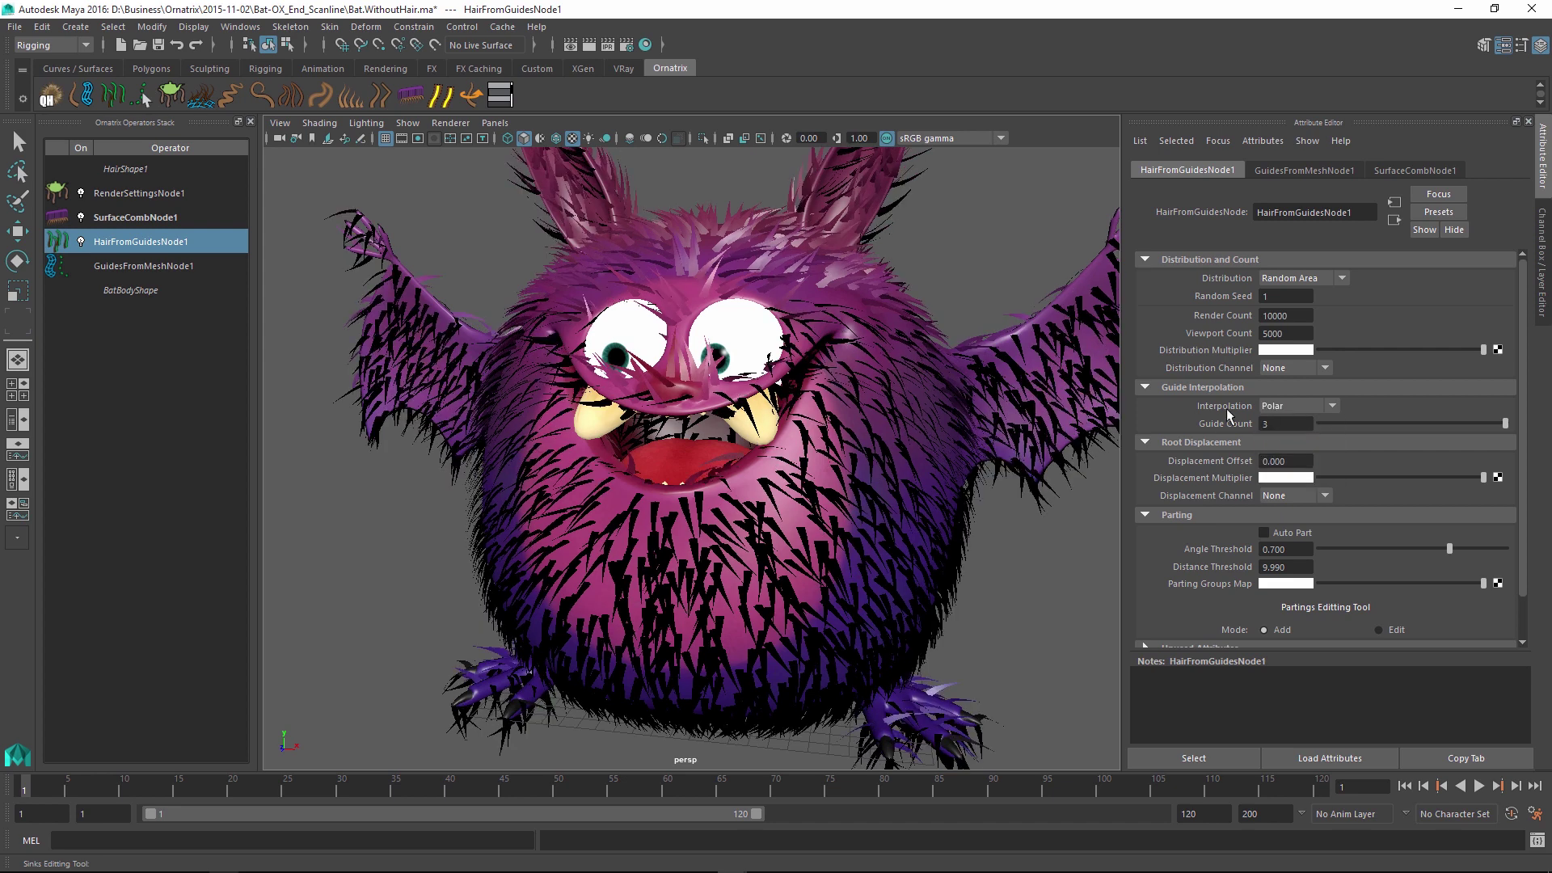
Connect a File texture to the Distribution Multiplier of HairFromGuidesNode1.
{"action": "left_click_drag", "start_coordinate": [865, 518], "coordinate": [889, 452], "text": "alt"}
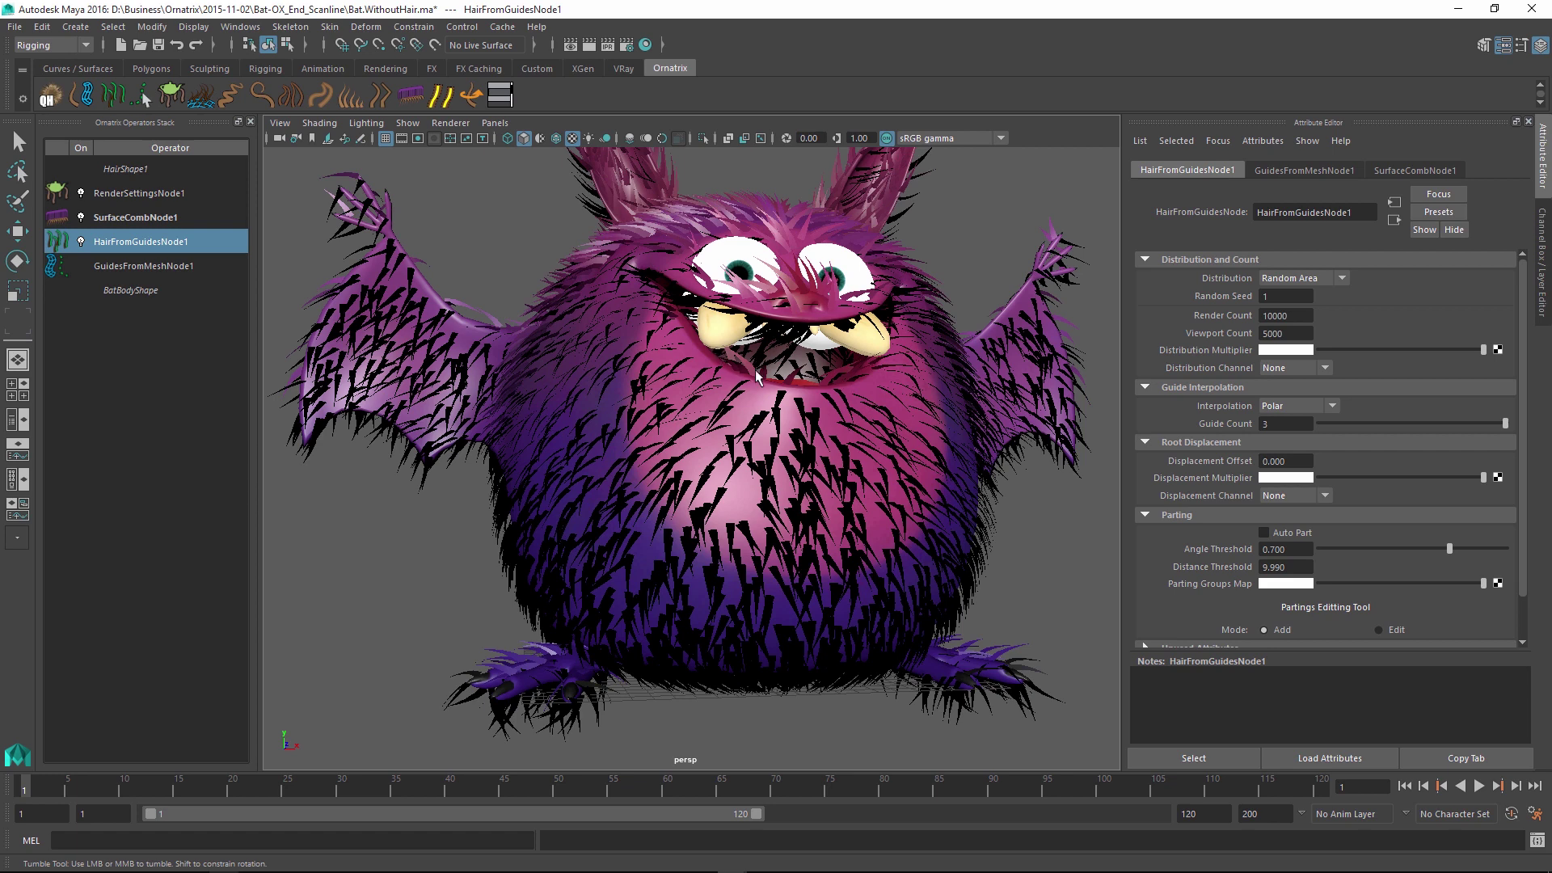
{"action": "left_click_drag", "start_coordinate": [1002, 531], "coordinate": [821, 462], "text": "alt"}
{"action": "scroll", "coordinate": [821, 462], "scroll_direction": "up", "scroll_amount": 3}
{"action": "left_click_drag", "start_coordinate": [919, 477], "coordinate": [894, 452], "text": "alt"}
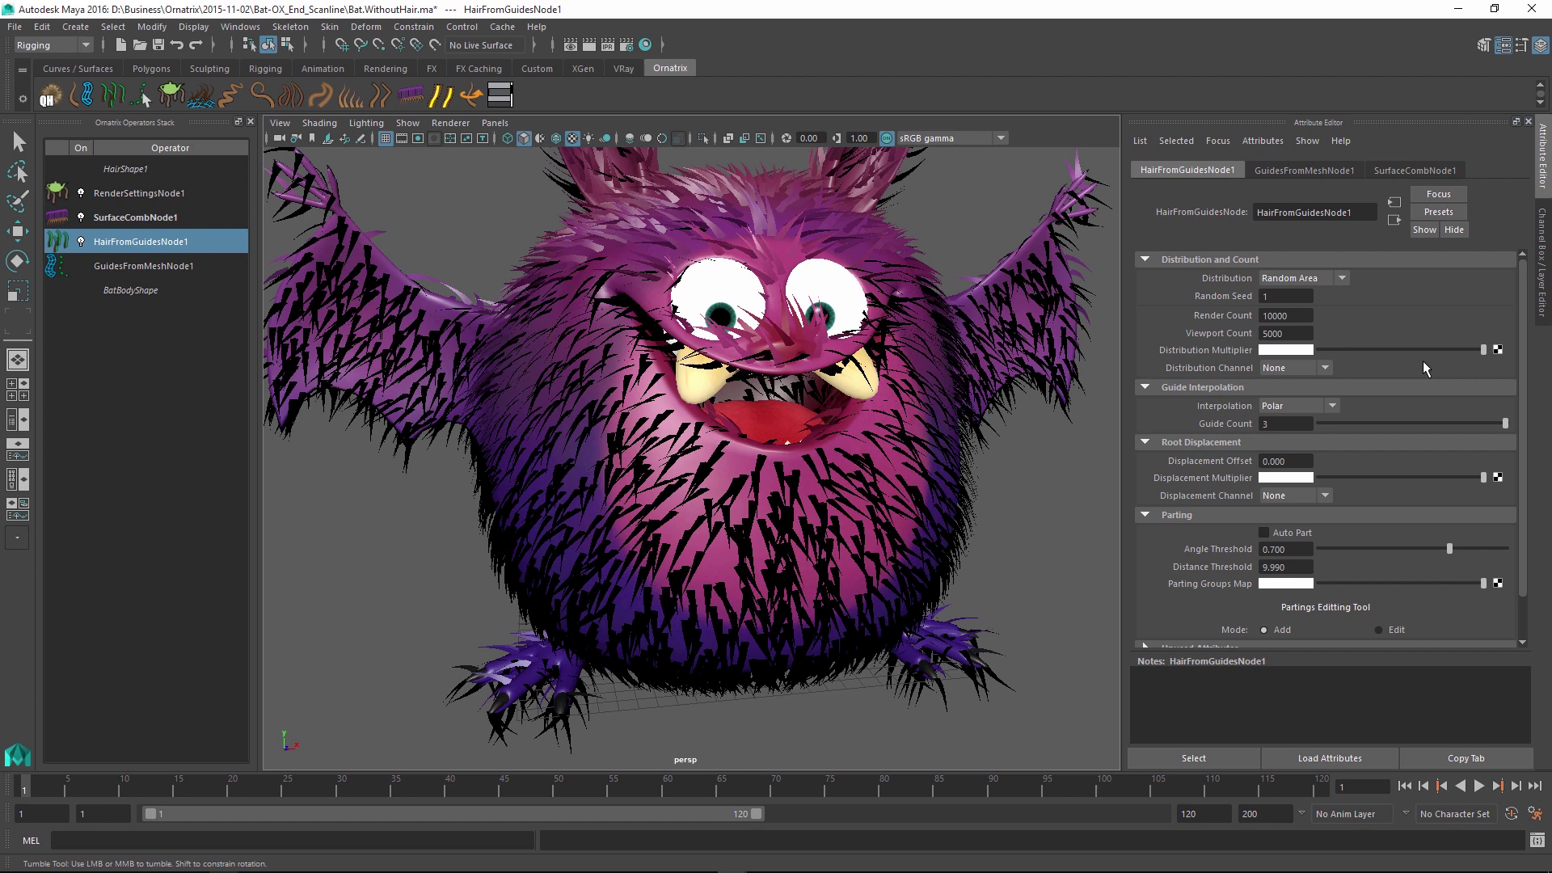
{"action": "left_click", "coordinate": [1498, 350]}
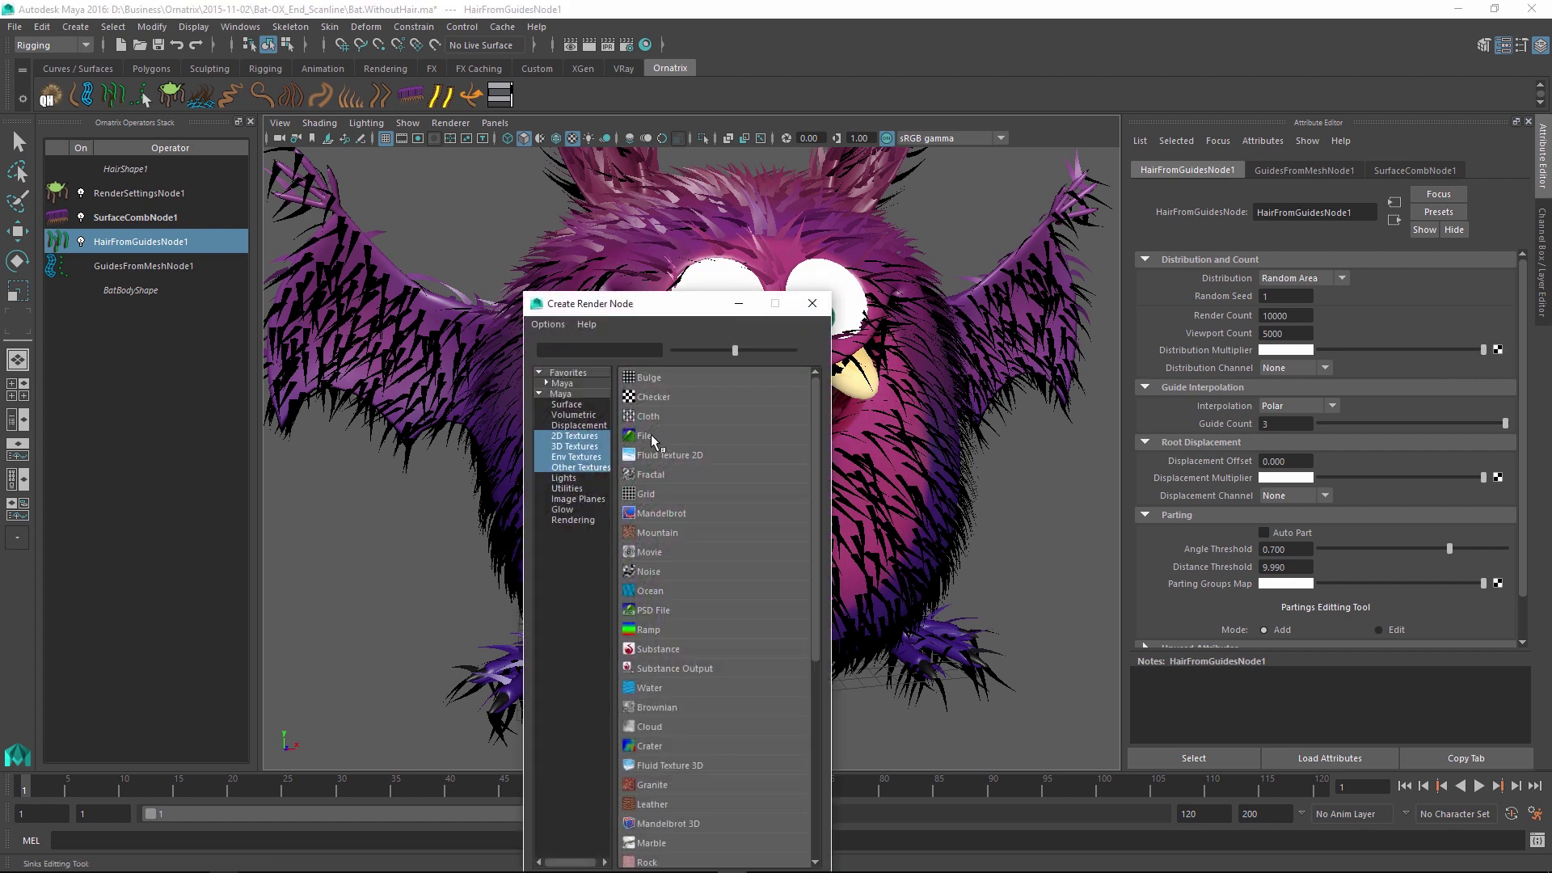
{"action": "left_click", "coordinate": [647, 436]}
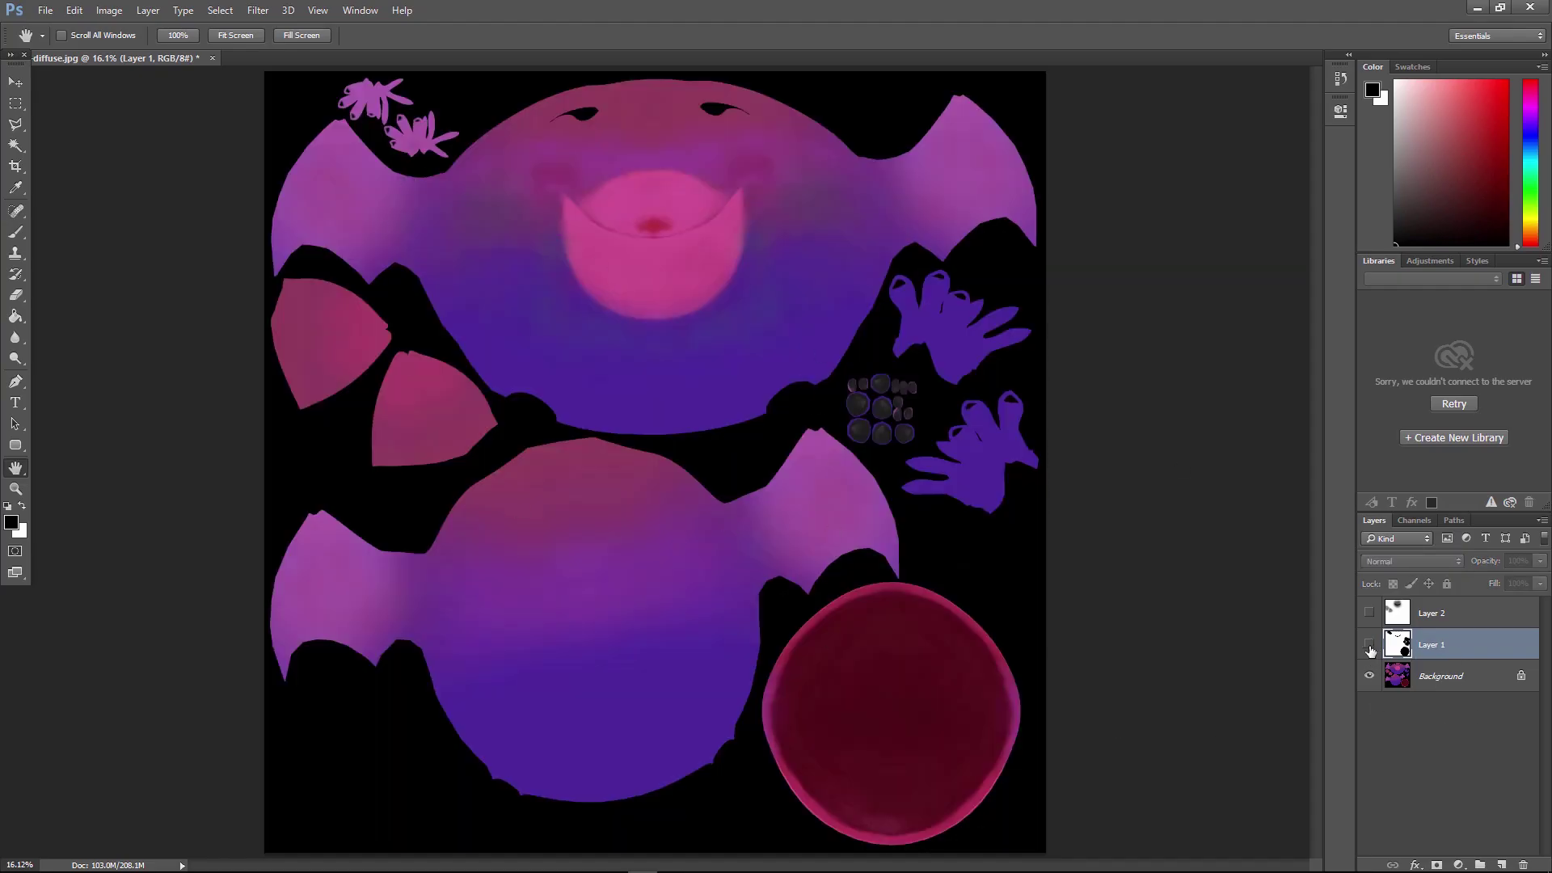
Show the Layer 1 distribution mask in Photoshop, and in Maya load Body-furDistribution.jpg from the Bat-OX_End_Scanline folder into the File texture.
{"action": "left_click", "coordinate": [1369, 644]}
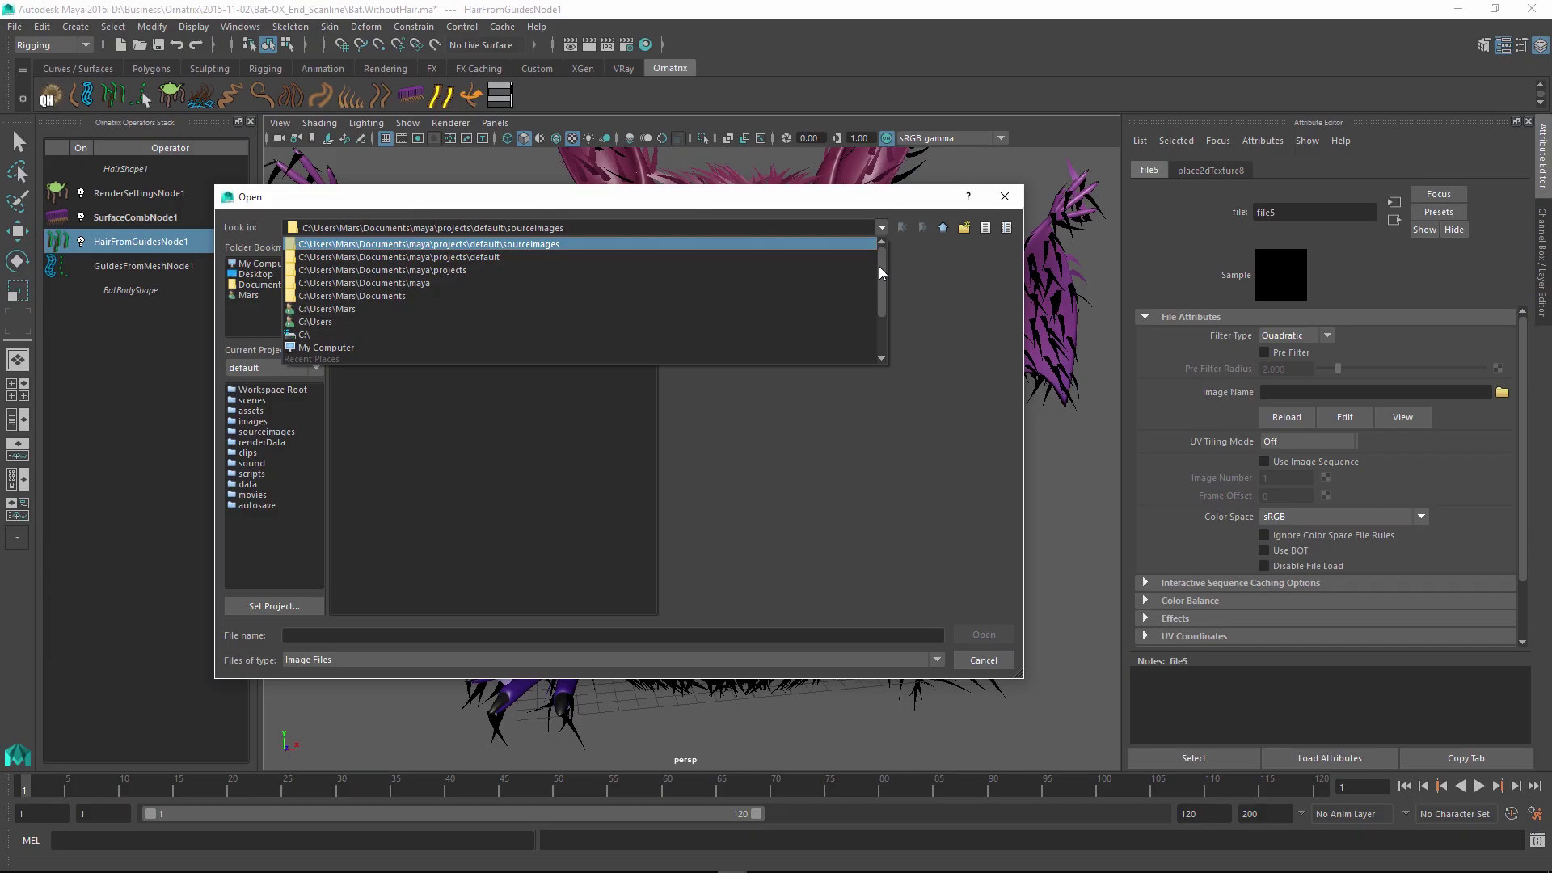
{"action": "scroll", "coordinate": [880, 265], "scroll_direction": "down", "scroll_amount": 3}
{"action": "left_click", "coordinate": [711, 301]}
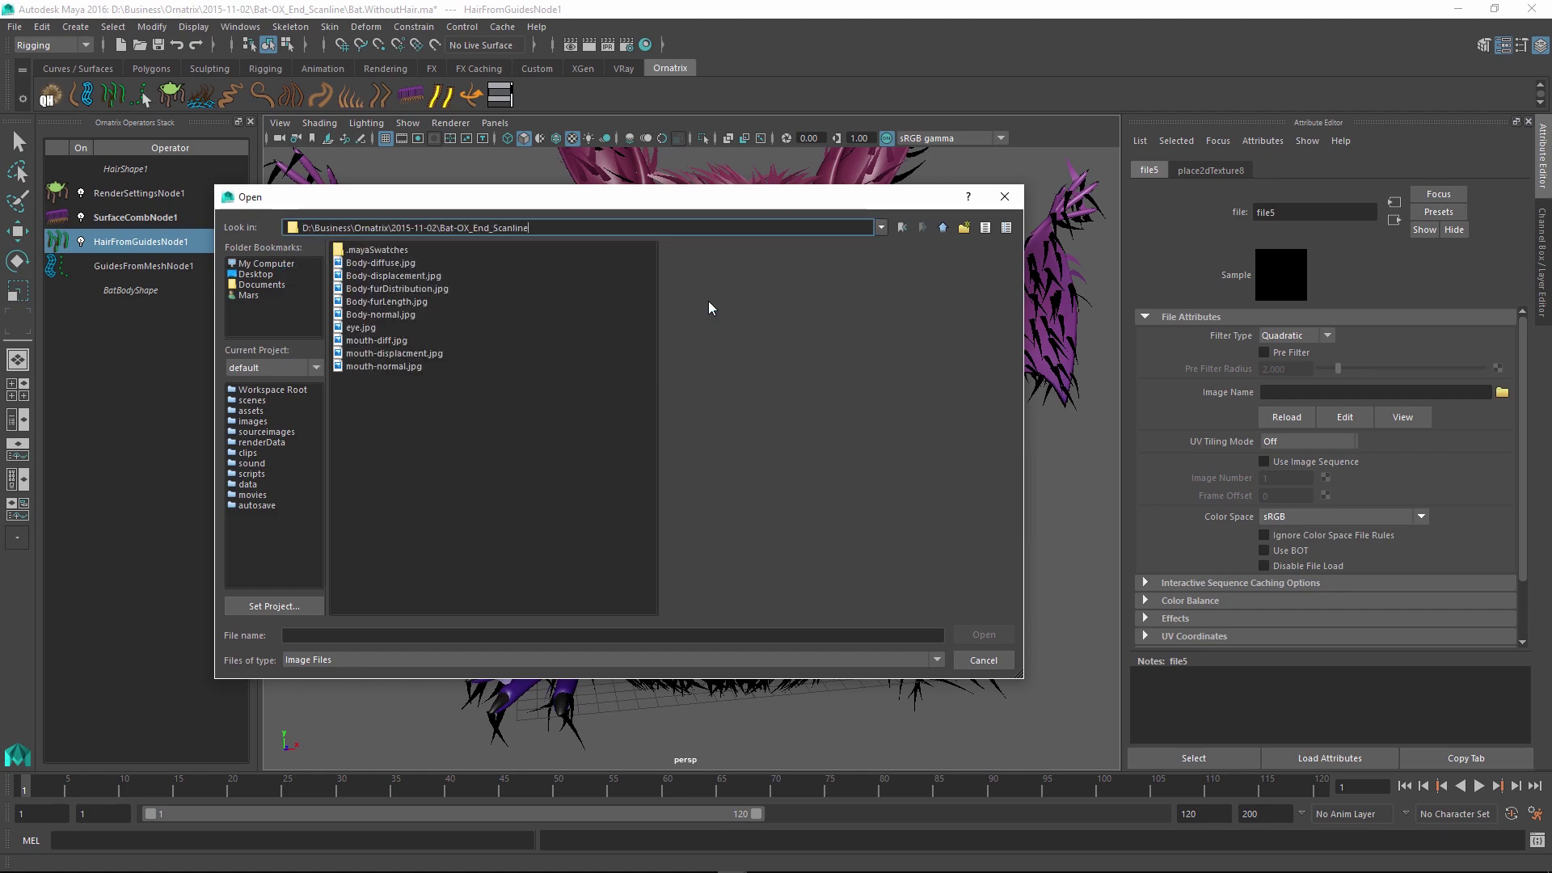
{"action": "double_click", "coordinate": [426, 288]}
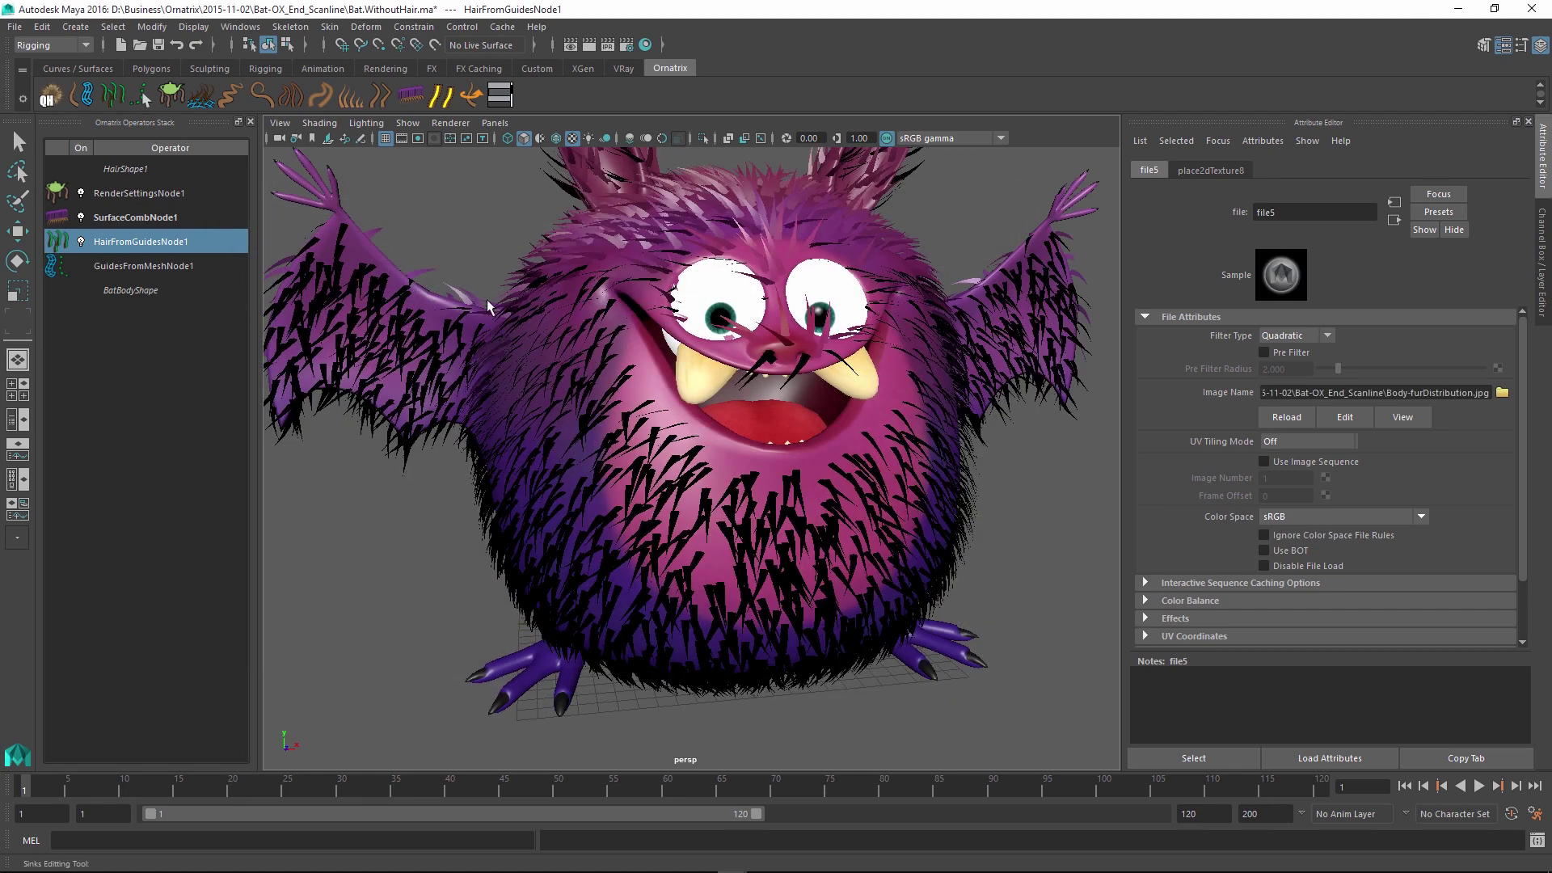
Examine the fur distribution around the bat's mouth, hands and feet from several angles.
{"action": "left_click_drag", "start_coordinate": [793, 469], "coordinate": [856, 424], "text": "alt"}
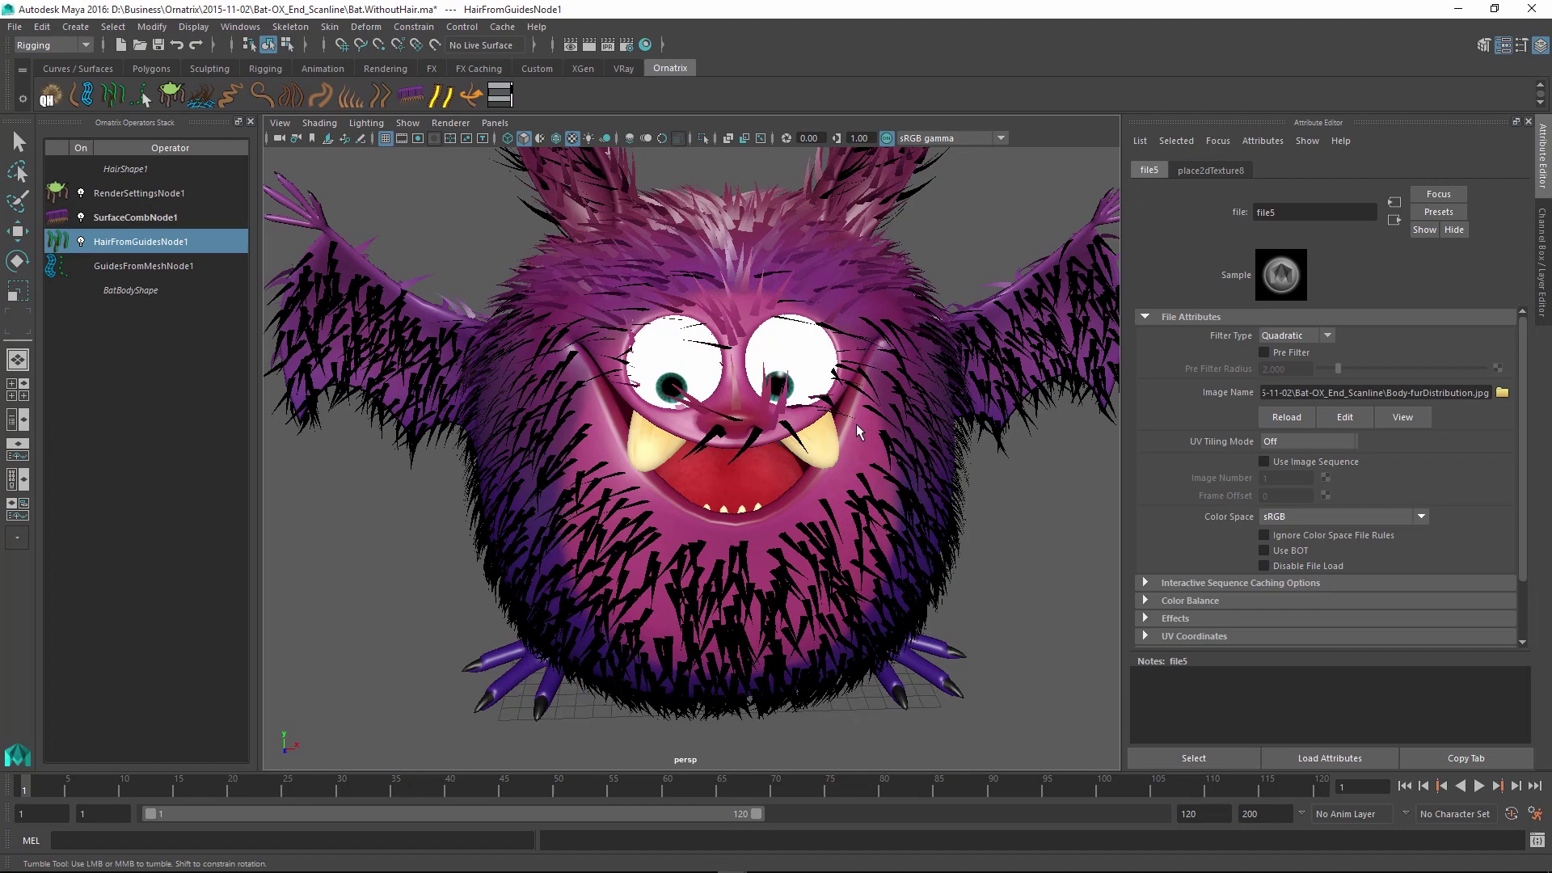
{"action": "right_click_drag", "start_coordinate": [856, 423], "coordinate": [756, 447], "text": "alt"}
{"action": "middle_click_drag", "start_coordinate": [756, 448], "coordinate": [914, 307], "text": "alt"}
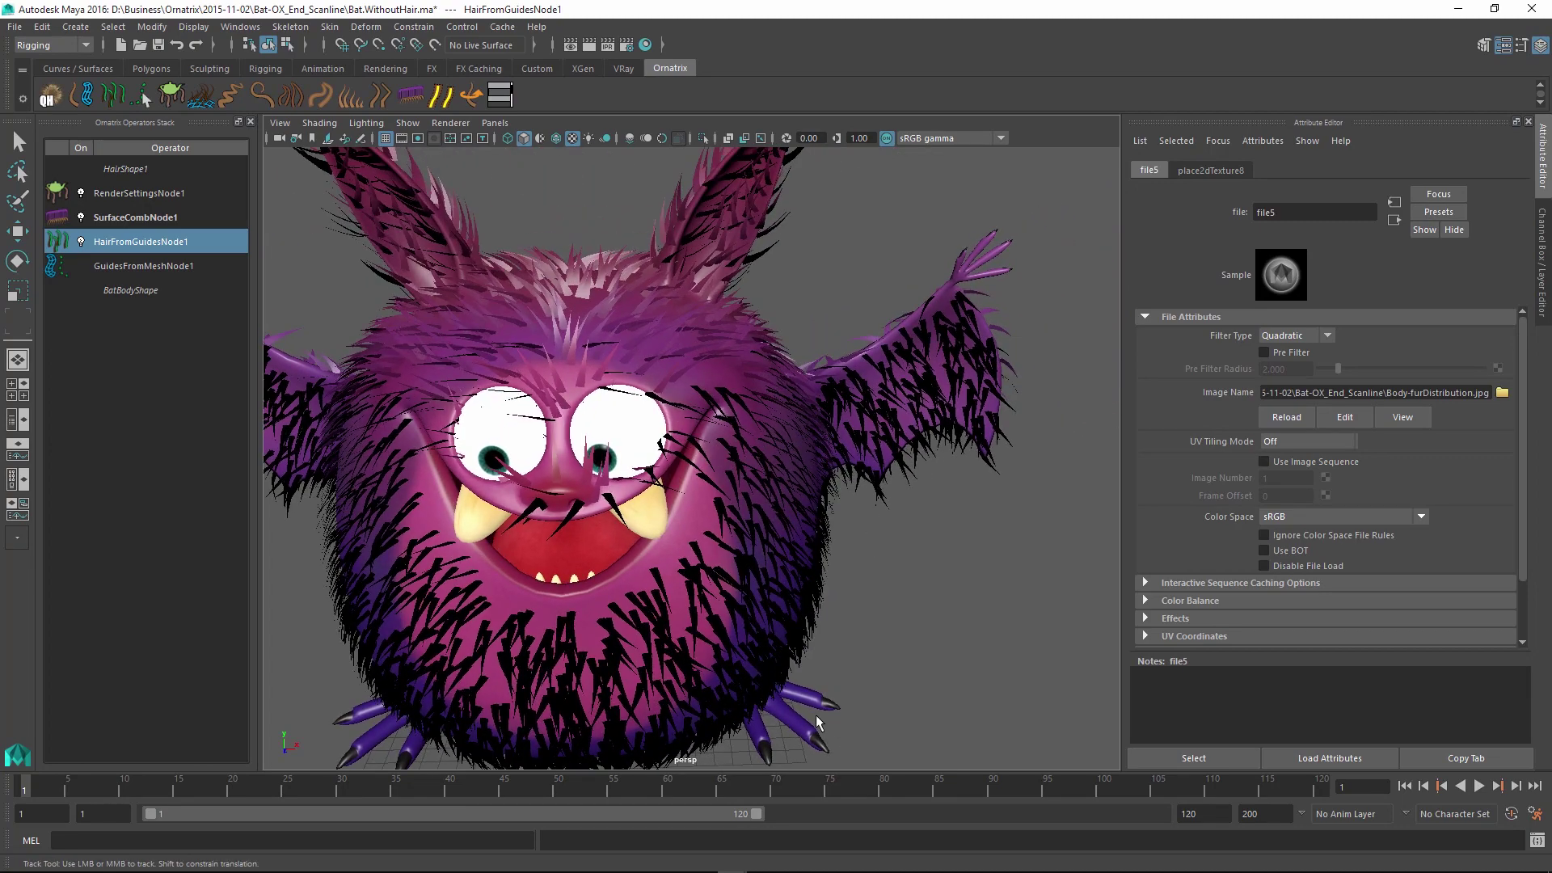
{"action": "left_click_drag", "start_coordinate": [624, 546], "coordinate": [689, 412], "text": "alt"}
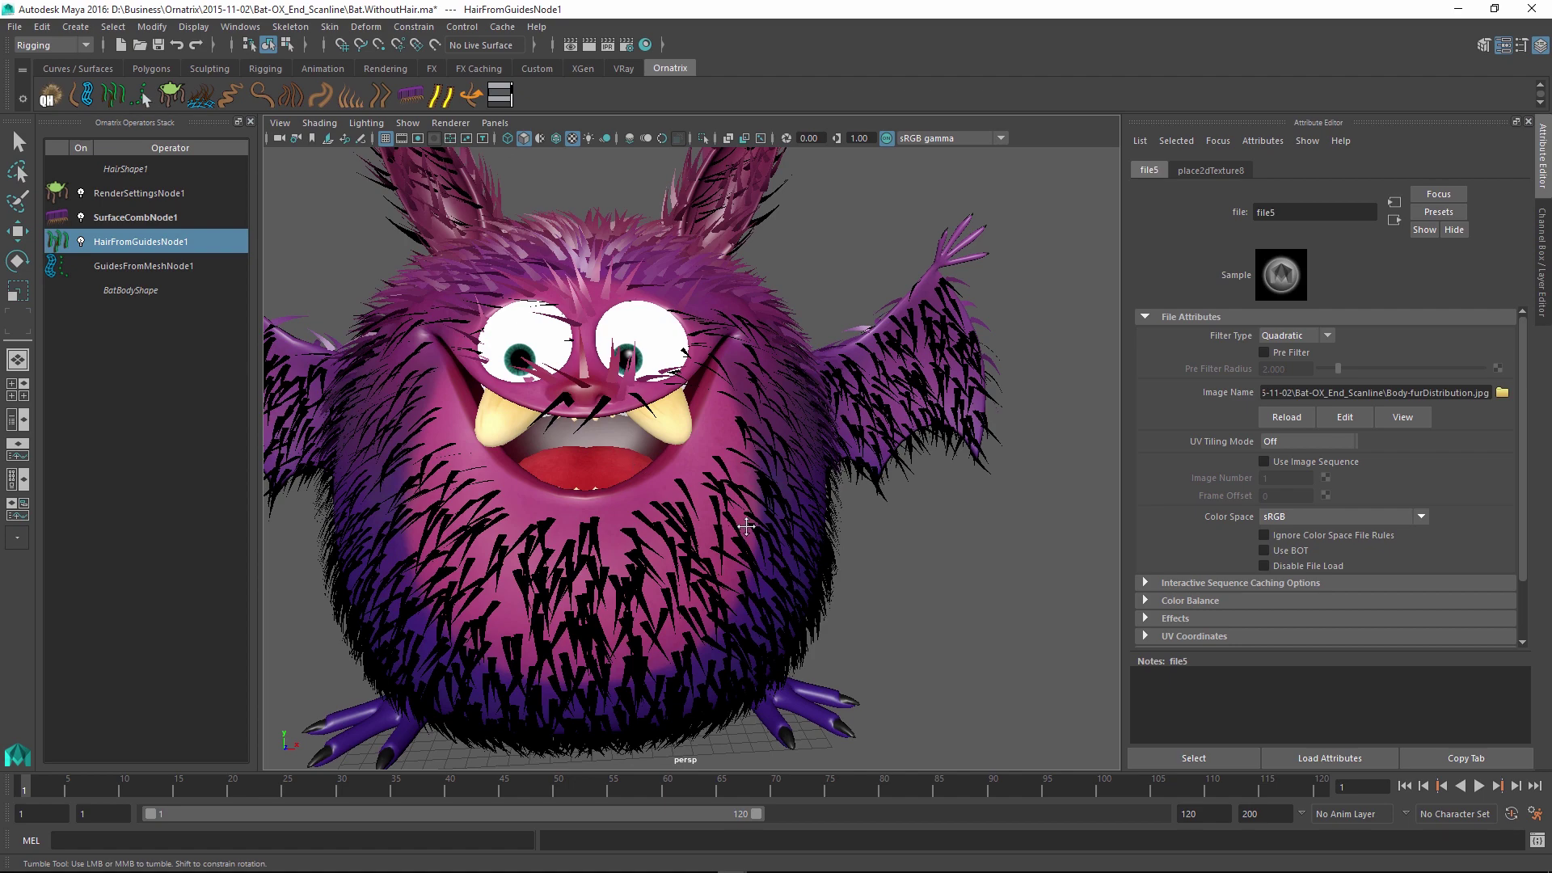
{"action": "left_click_drag", "start_coordinate": [746, 526], "coordinate": [832, 469], "text": "alt"}
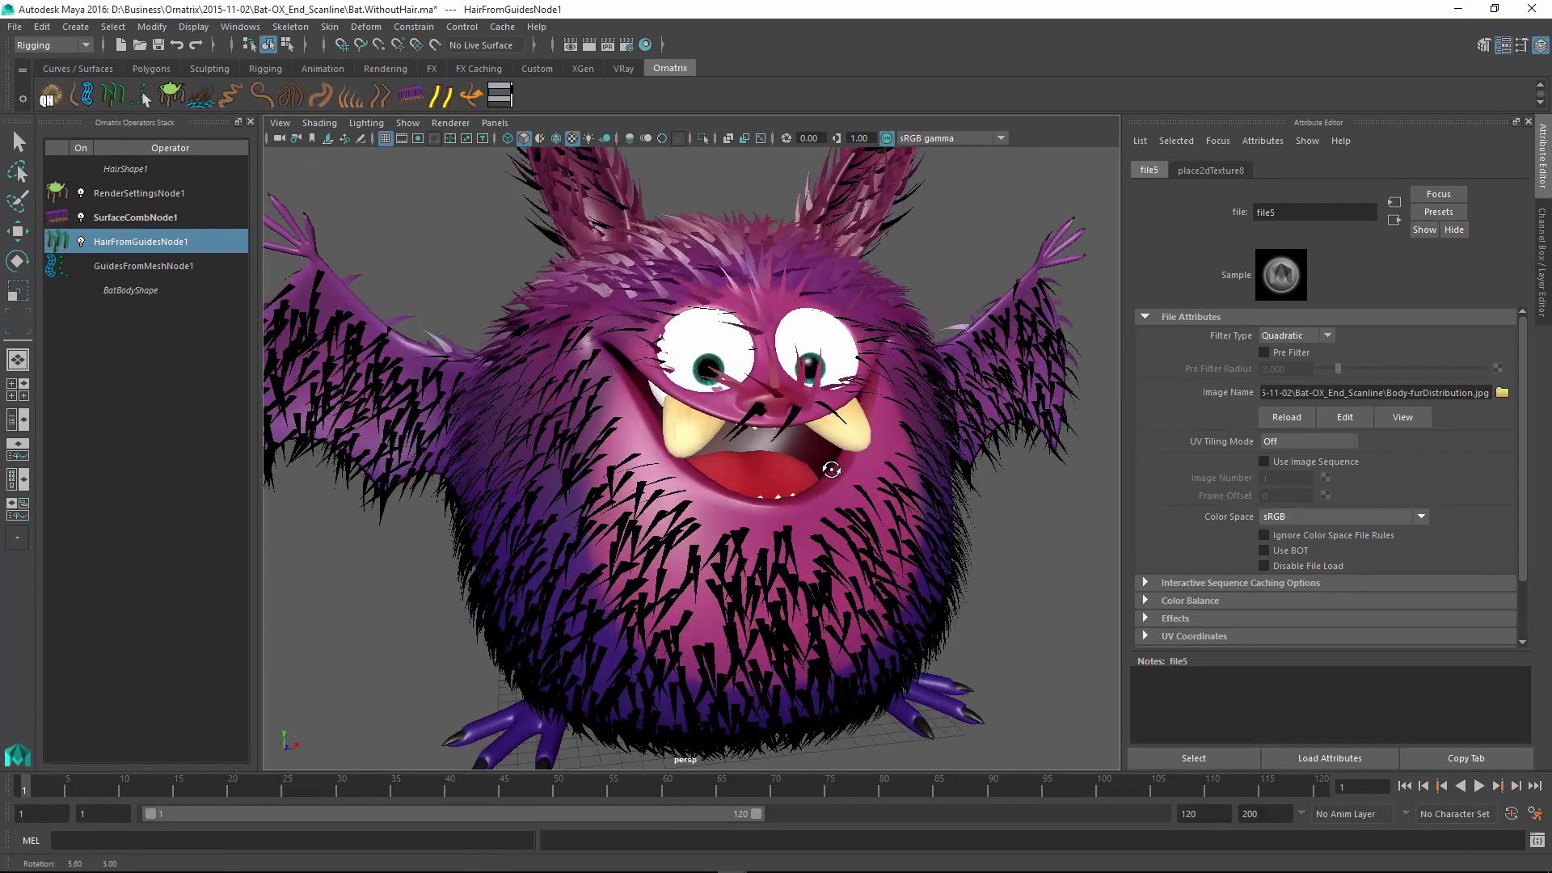
{"action": "right_click_drag", "start_coordinate": [832, 477], "coordinate": [725, 382], "text": "alt"}
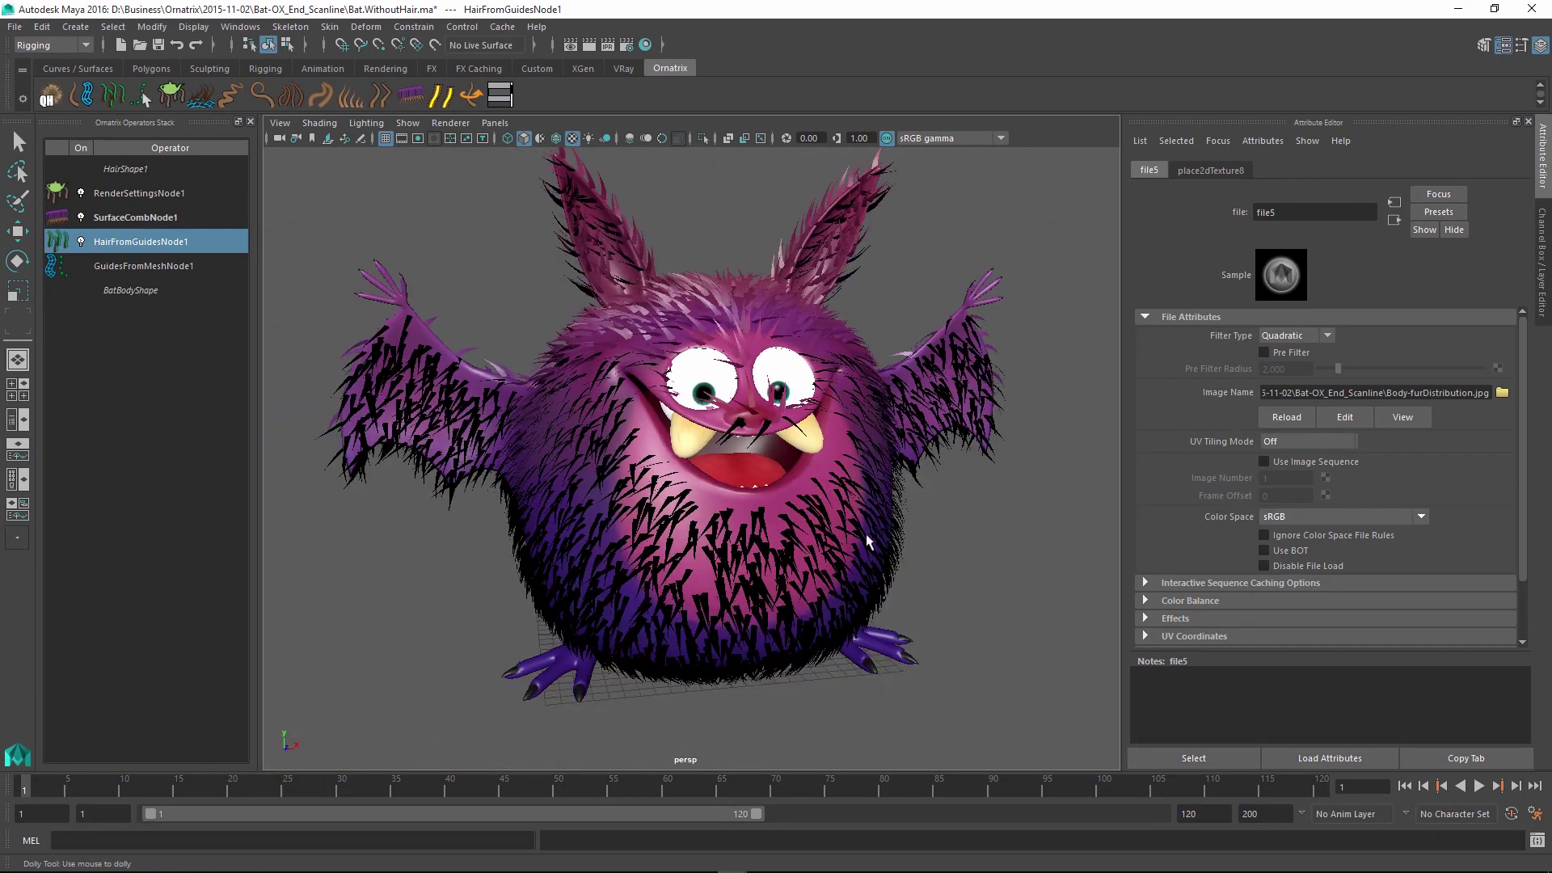
{"action": "left_click_drag", "start_coordinate": [826, 543], "coordinate": [912, 422], "text": "alt"}
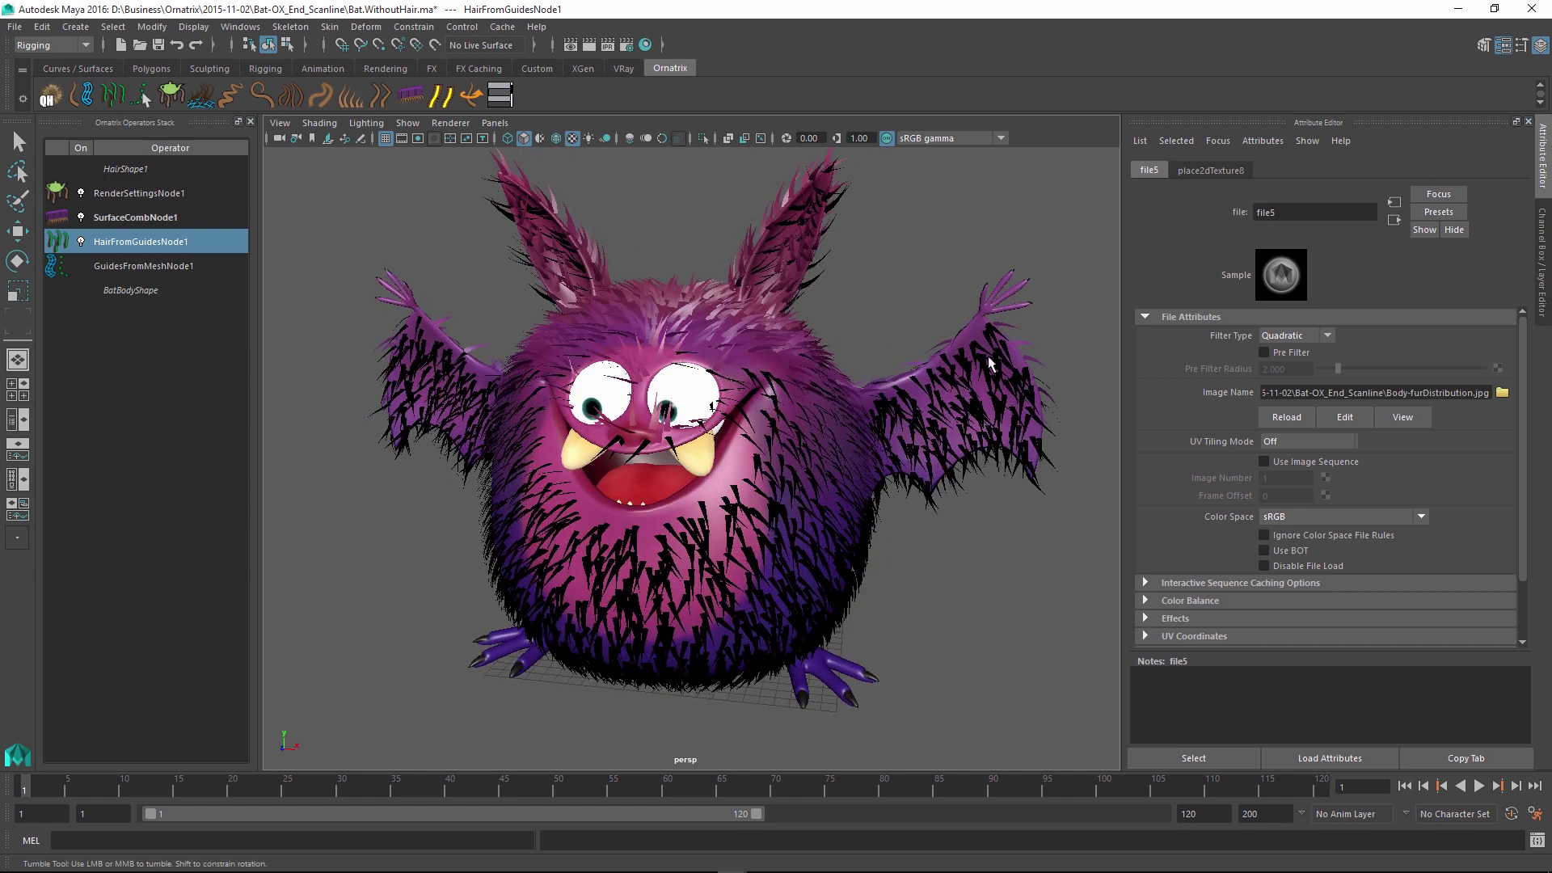
{"action": "left_click_drag", "start_coordinate": [748, 500], "coordinate": [569, 542], "text": "alt"}
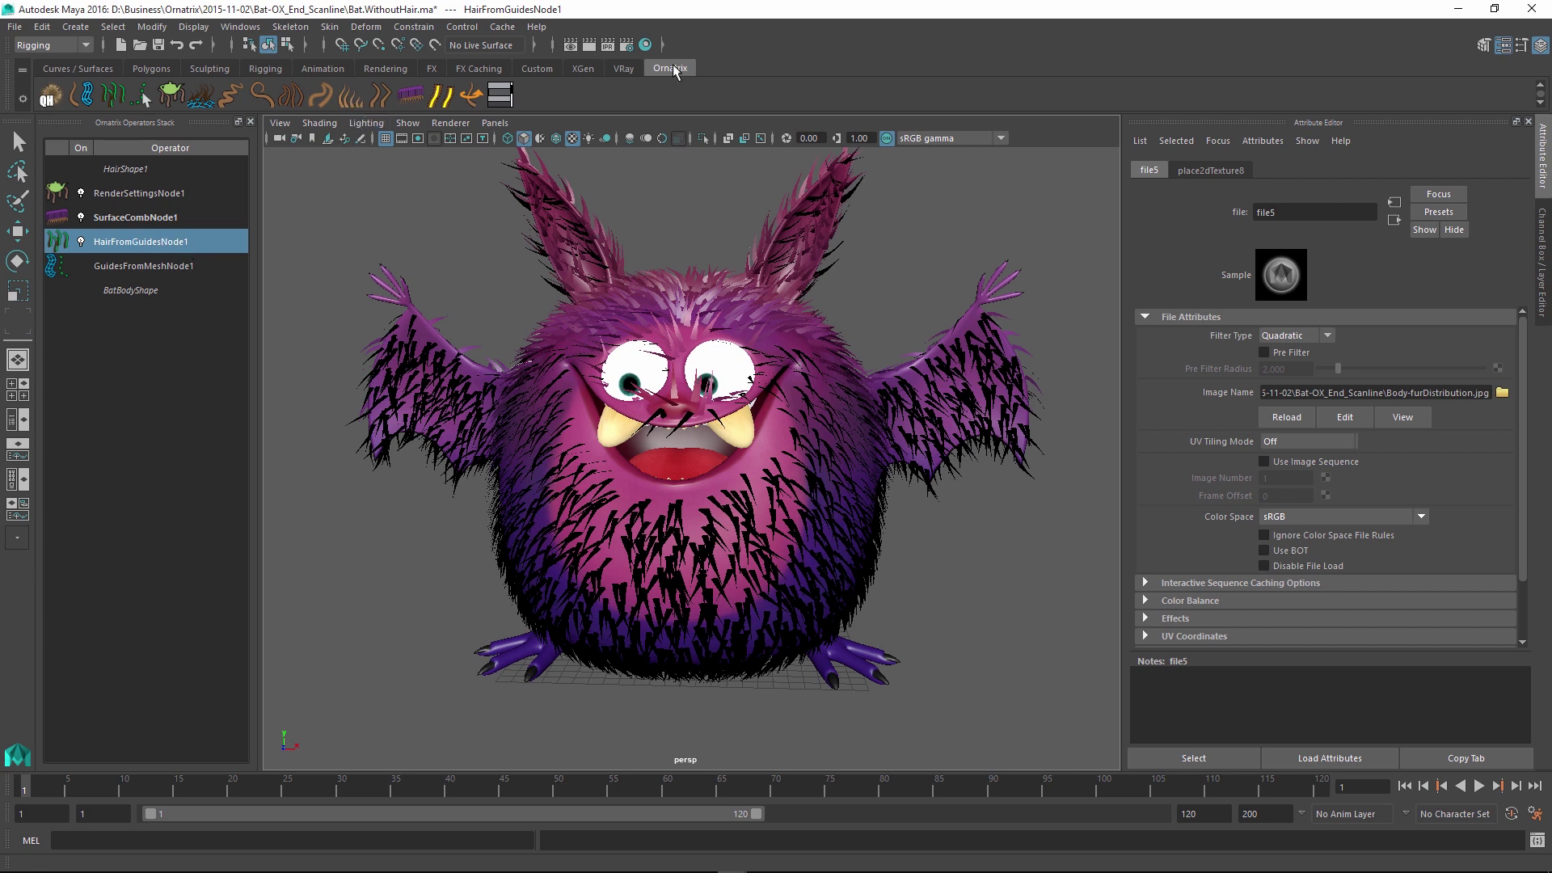
Add a Length operator above HairFromGuidesNode1, test a slight change of its Value and restore it to 1.
{"action": "left_click", "coordinate": [358, 98]}
{"action": "left_click", "coordinate": [123, 242]}
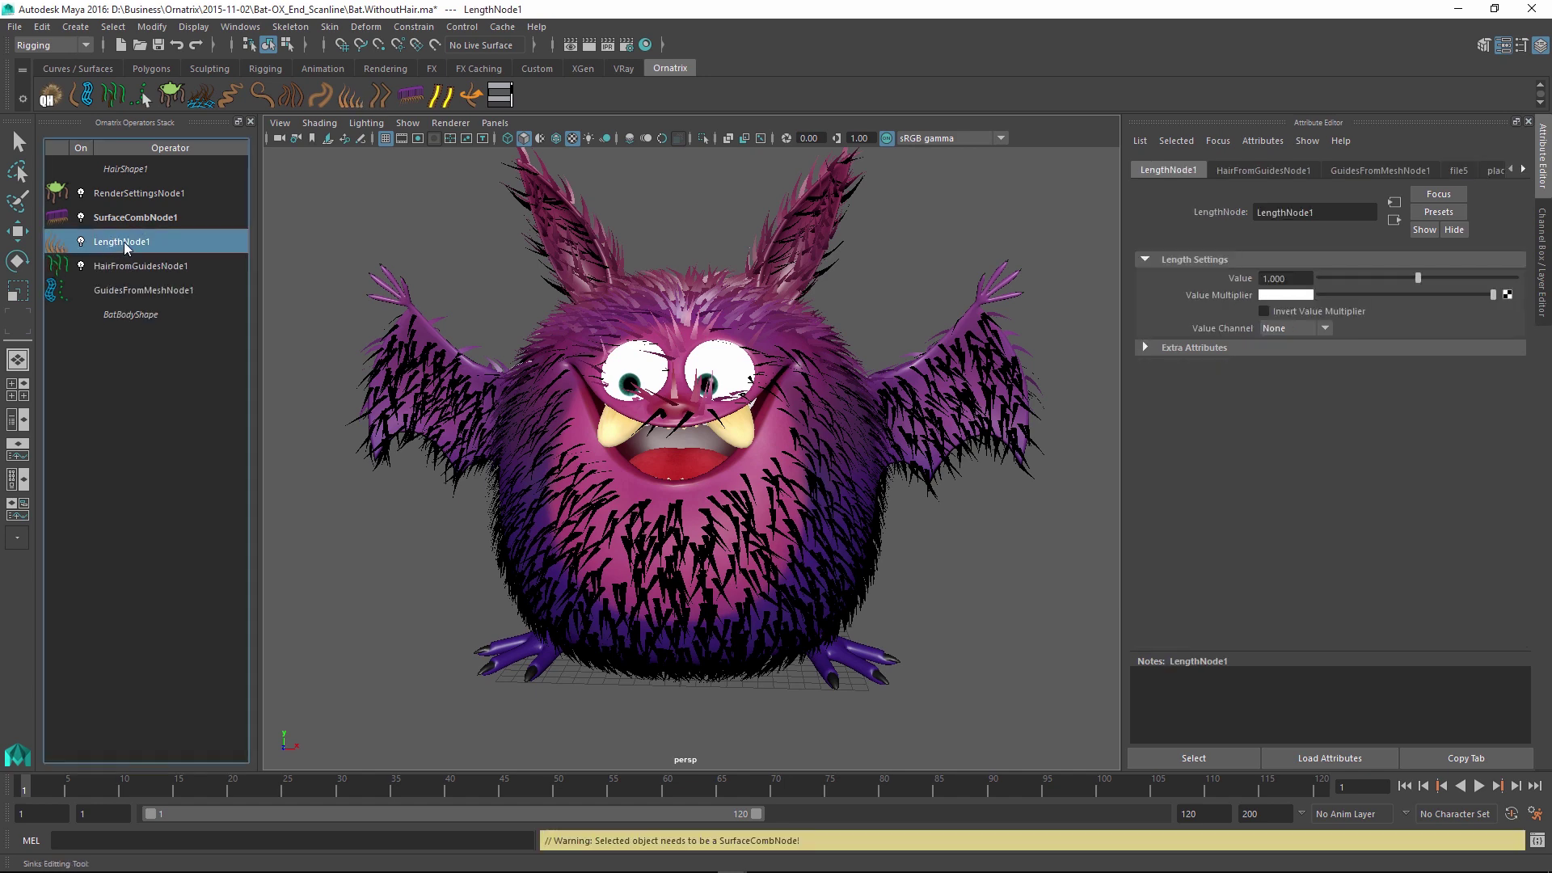
{"action": "mouse_move", "coordinate": [1418, 279]}
{"action": "left_mouse_down"}
{"action": "mouse_move", "coordinate": [1488, 269]}
{"action": "mouse_move", "coordinate": [1400, 268]}
{"action": "mouse_move", "coordinate": [1515, 272]}
{"action": "mouse_move", "coordinate": [1395, 260]}
{"action": "mouse_move", "coordinate": [1517, 267]}
{"action": "mouse_move", "coordinate": [1355, 255]}
{"action": "mouse_move", "coordinate": [1414, 280]}
{"action": "left_mouse_up"}
{"action": "type", "text": "1"}
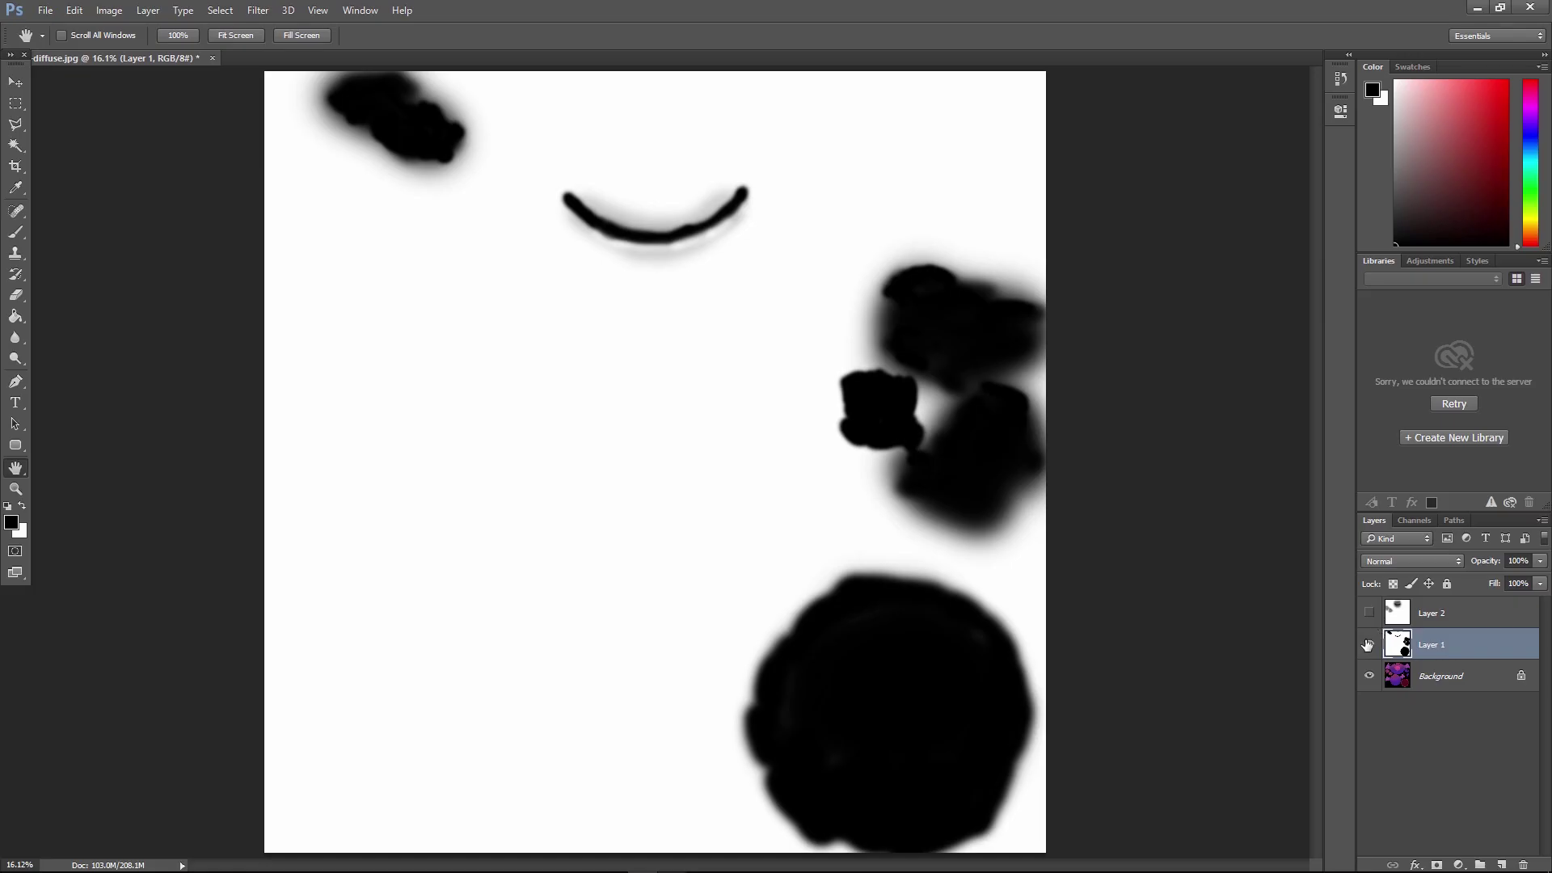
In Photoshop, hide Layer 1 and show Layer 2 to view the fur length mask.
{"action": "left_click", "coordinate": [1369, 644]}
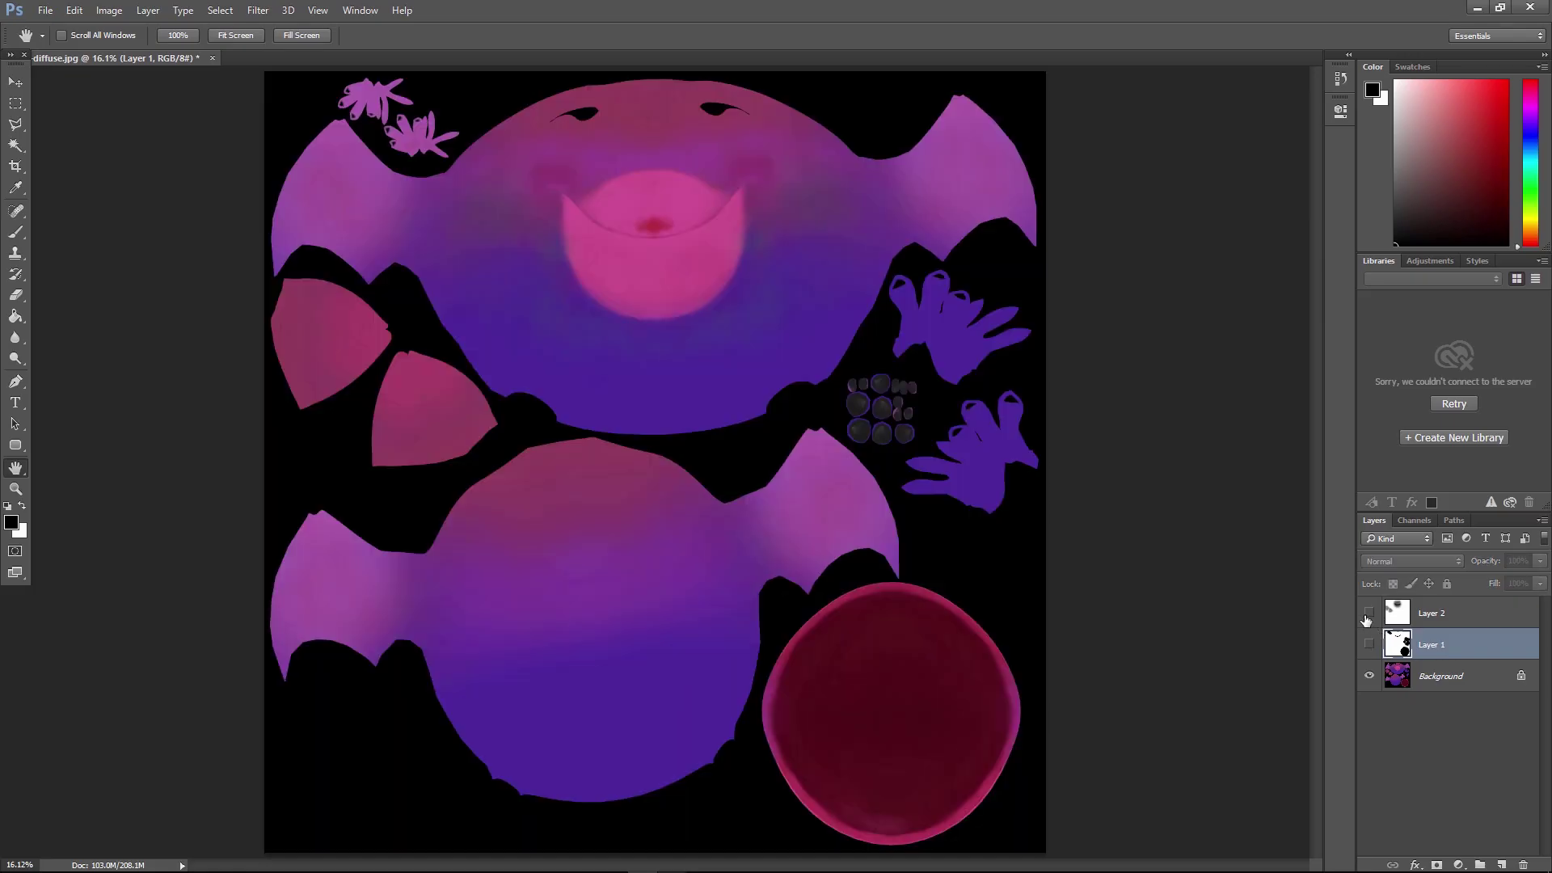
{"action": "left_click", "coordinate": [1369, 612]}
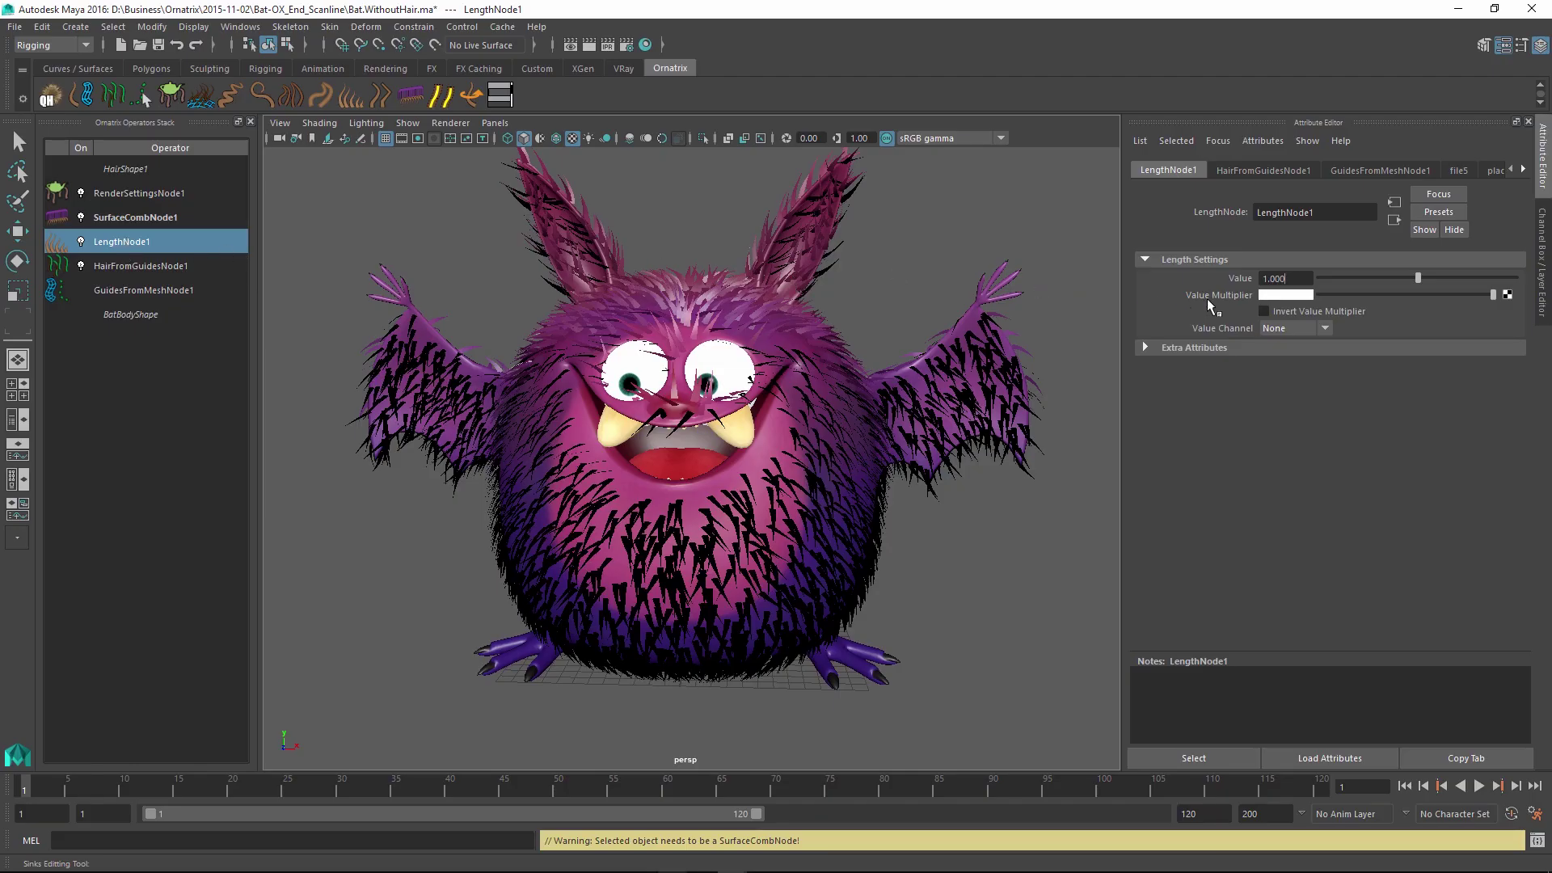
Map the Length operator's Value Multiplier with a File texture using Body-furLength.jpg from the Bat-OX_End_Scanline folder.
{"action": "left_click", "coordinate": [1508, 295]}
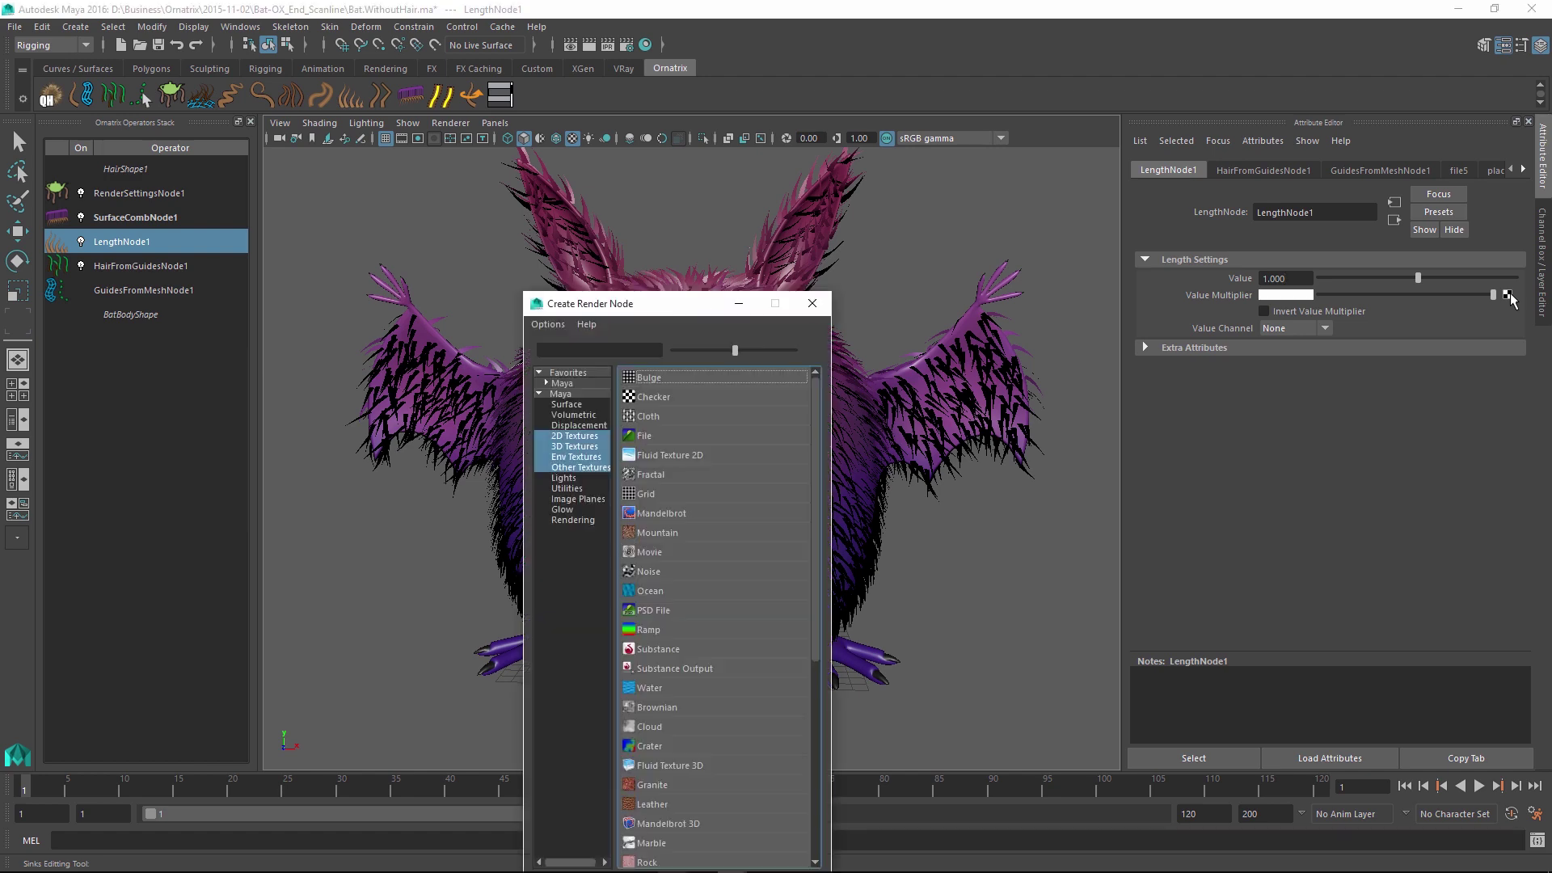
{"action": "left_click", "coordinate": [652, 433]}
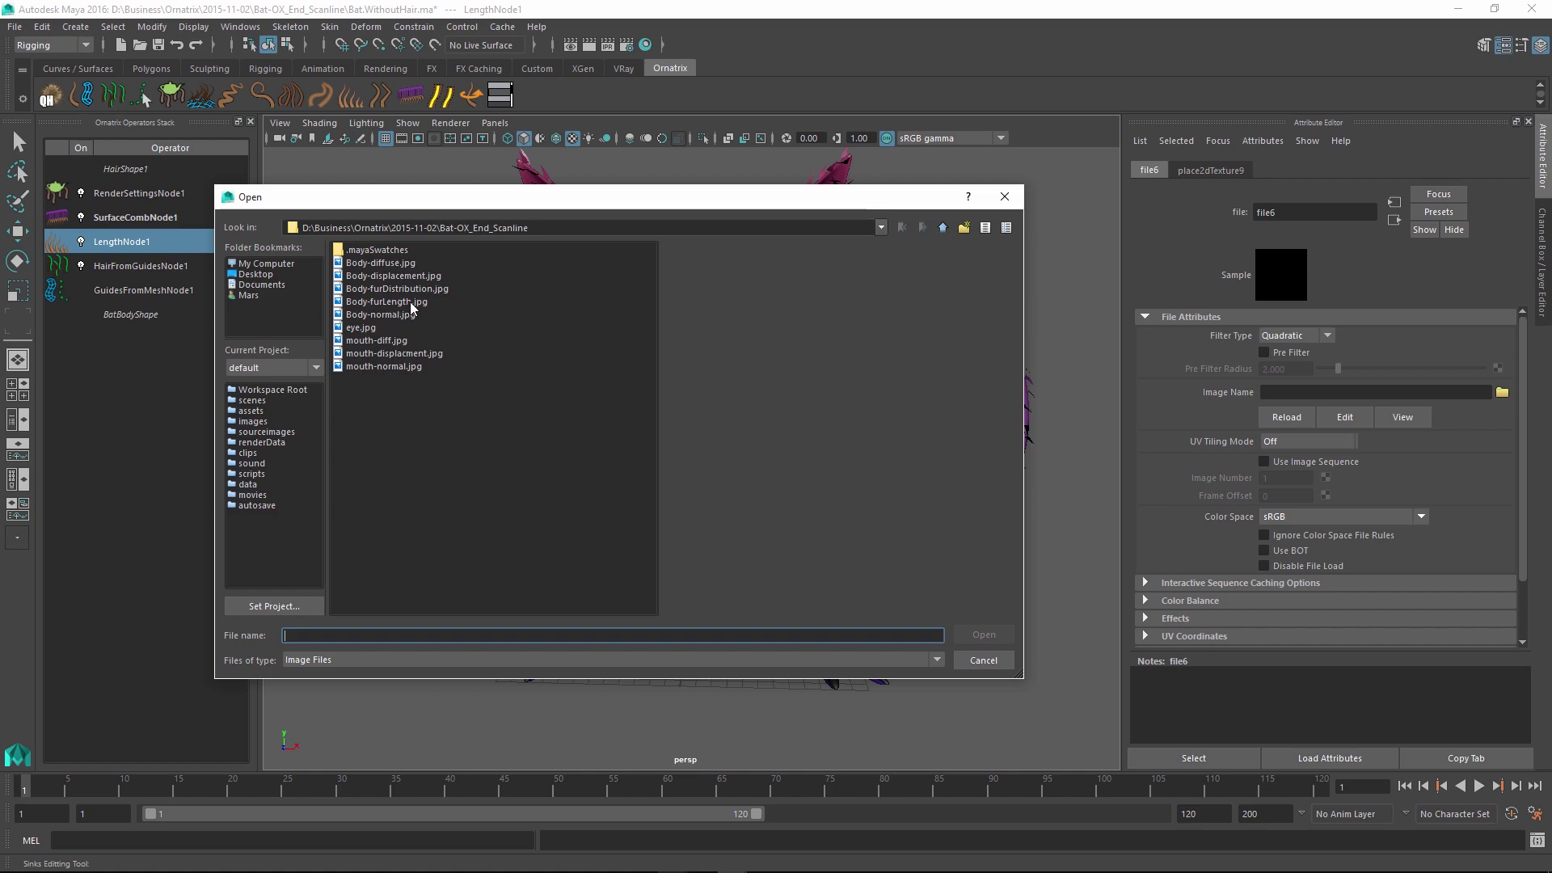
{"action": "left_click", "coordinate": [410, 303]}
{"action": "double_click", "coordinate": [411, 303]}
{"action": "left_click_drag", "start_coordinate": [760, 437], "coordinate": [812, 475], "text": "alt"}
{"action": "scroll", "coordinate": [824, 442], "scroll_direction": "up", "scroll_amount": 3}
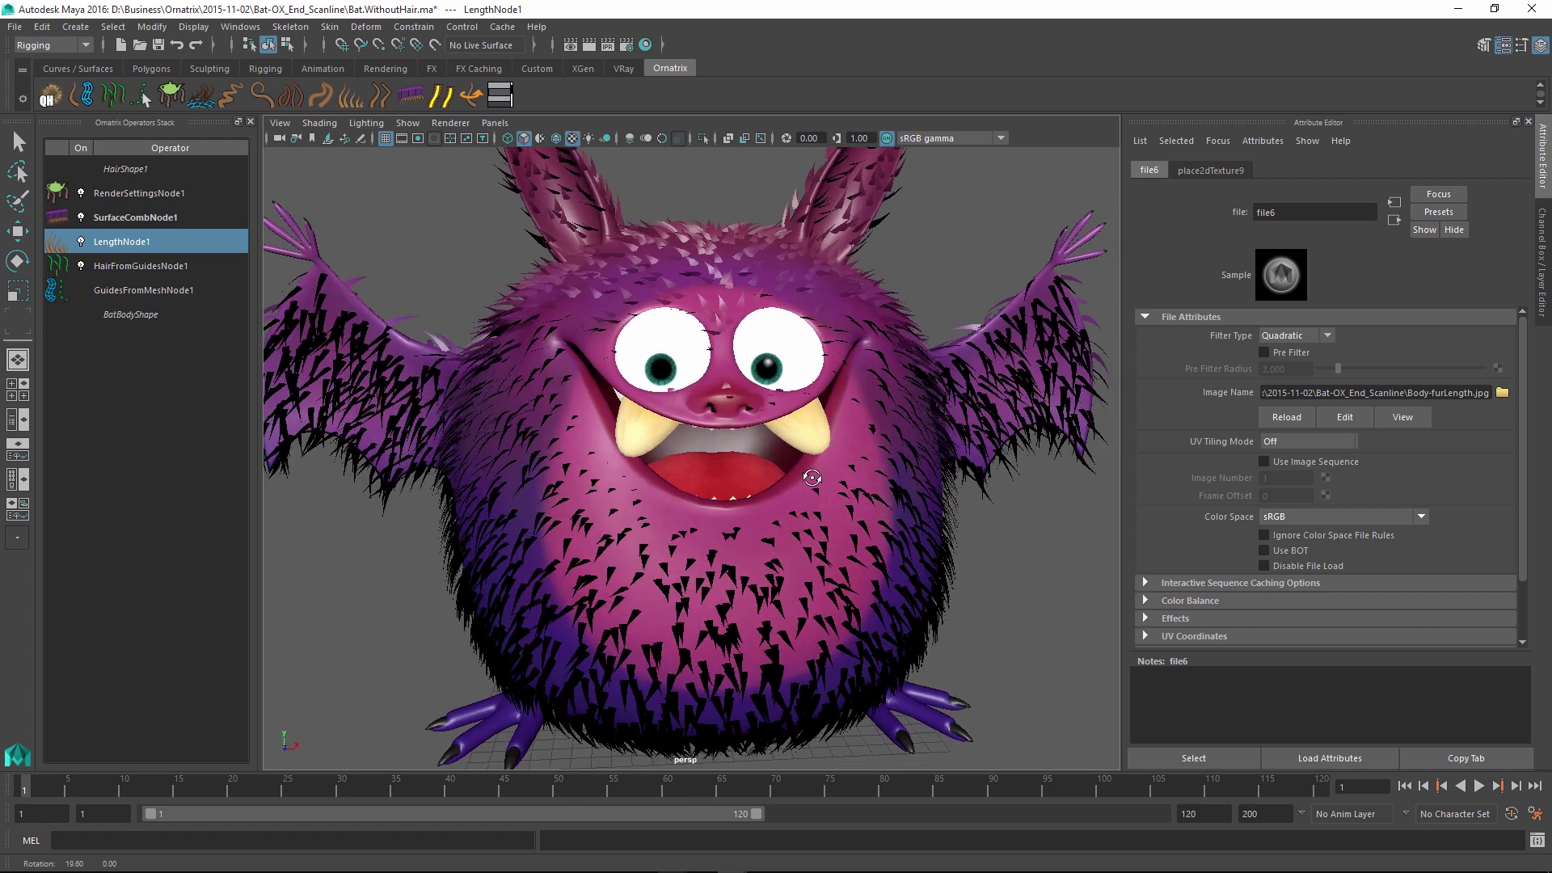
{"action": "scroll", "coordinate": [811, 477], "scroll_direction": "up", "scroll_amount": 2}
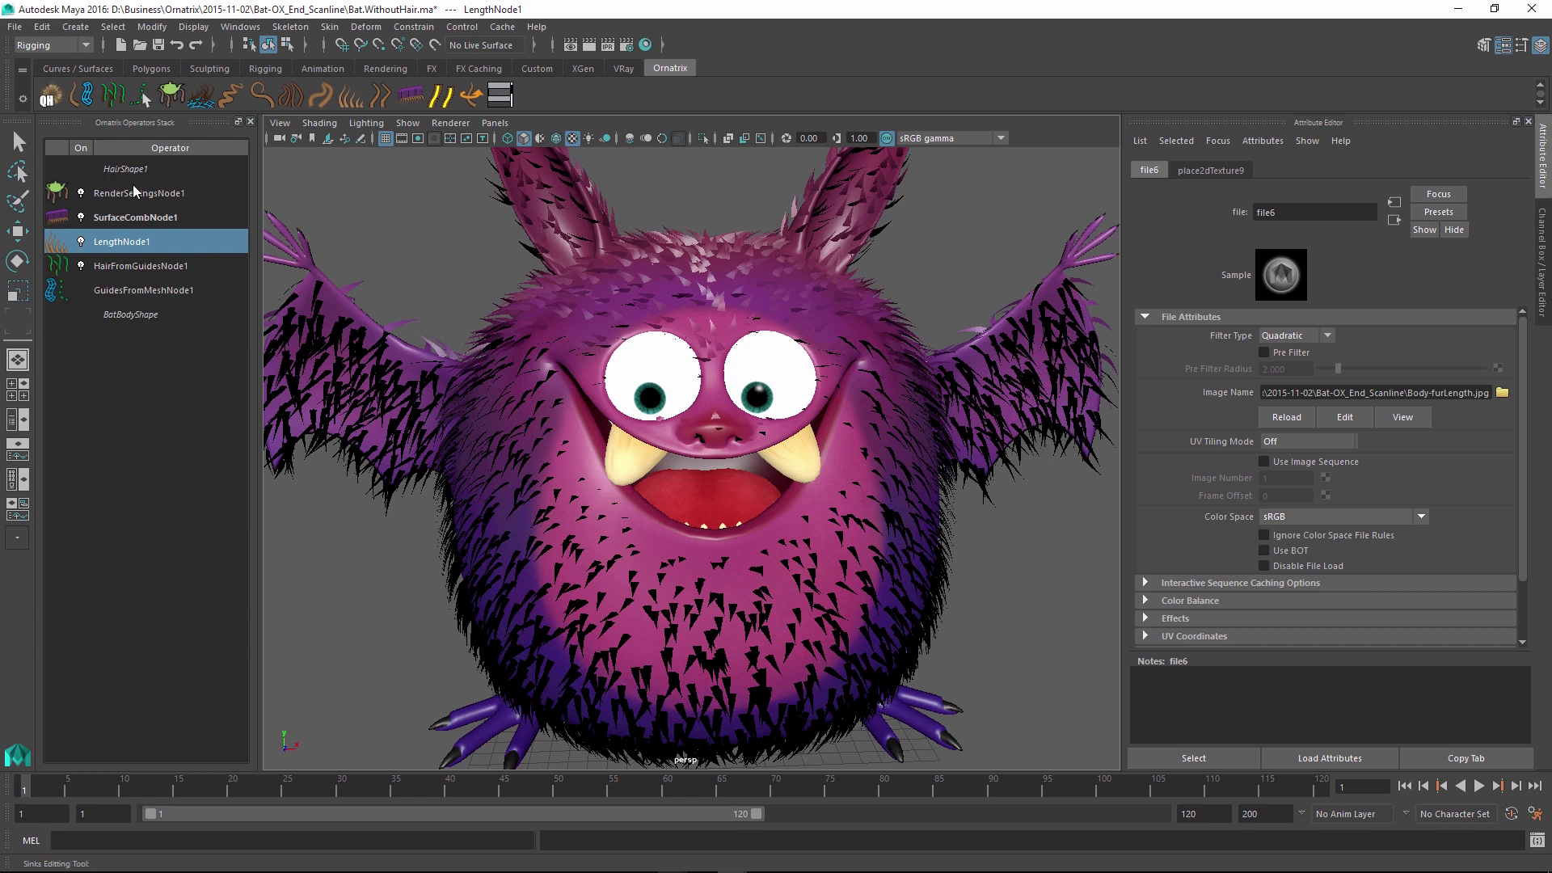
Set the Value of LengthNode1 to 2 to lengthen the bat's fur.
{"action": "left_click", "coordinate": [141, 243]}
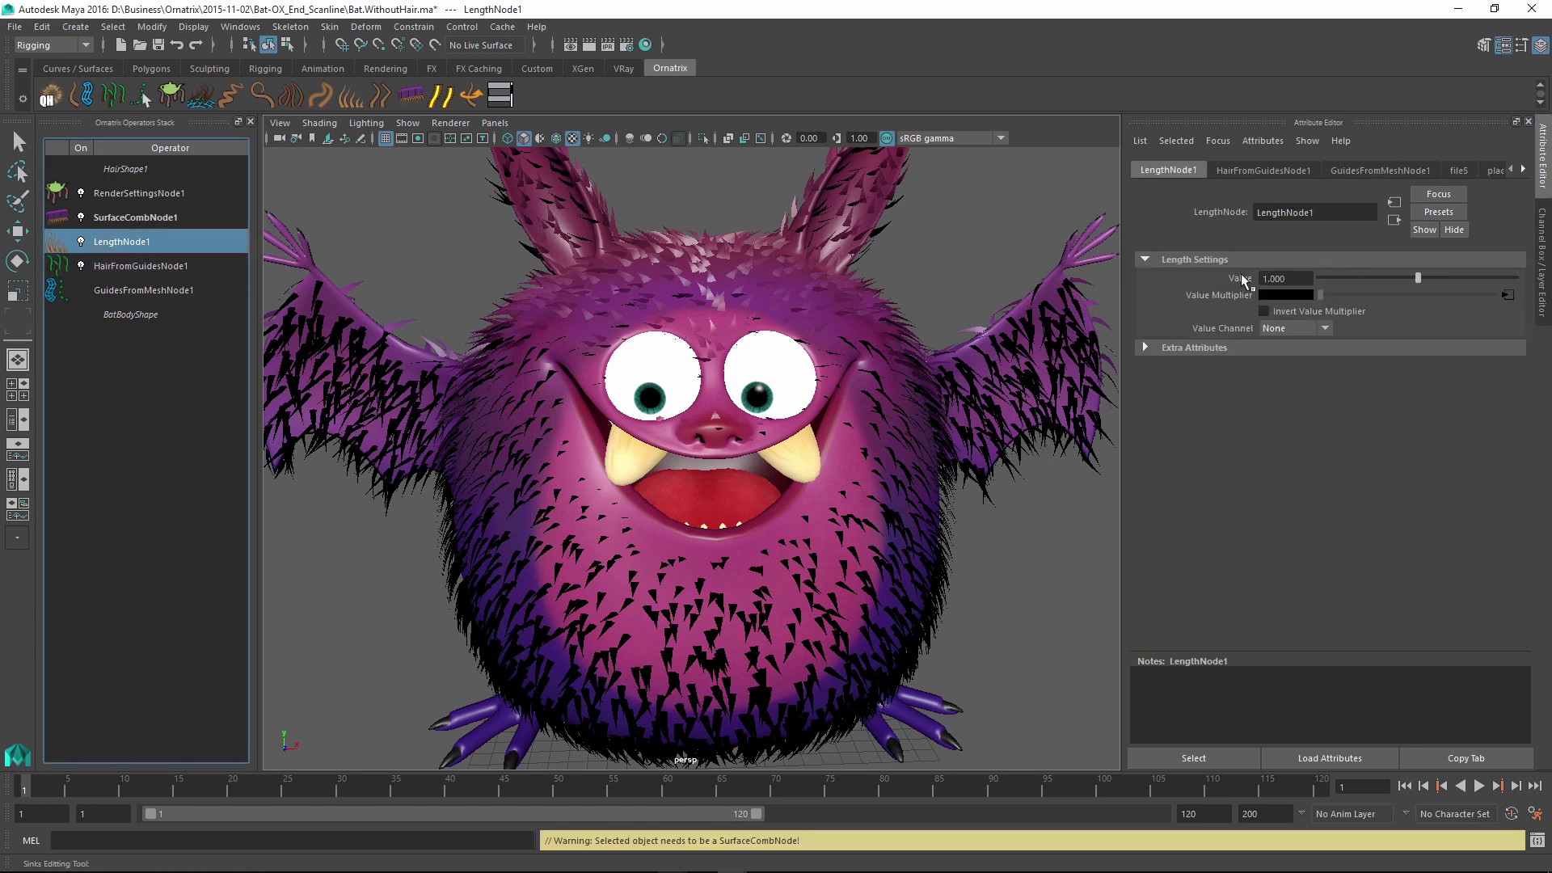
{"action": "left_click", "coordinate": [1291, 279]}
{"action": "type", "text": "2"}
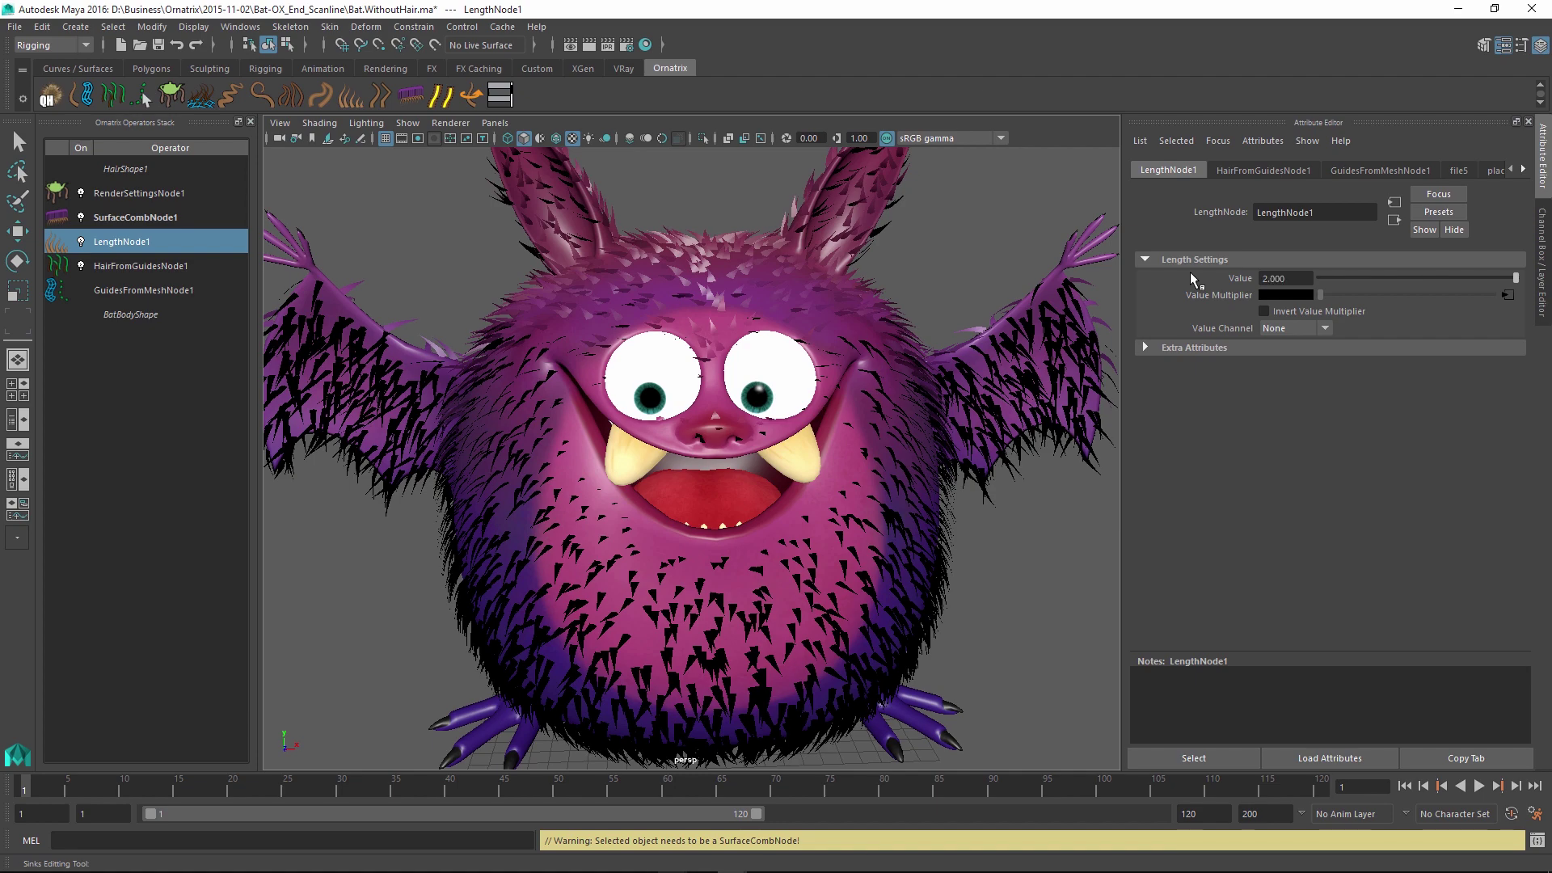
{"action": "key", "text": "Return"}
{"action": "scroll", "coordinate": [942, 505], "scroll_direction": "down", "scroll_amount": 4}
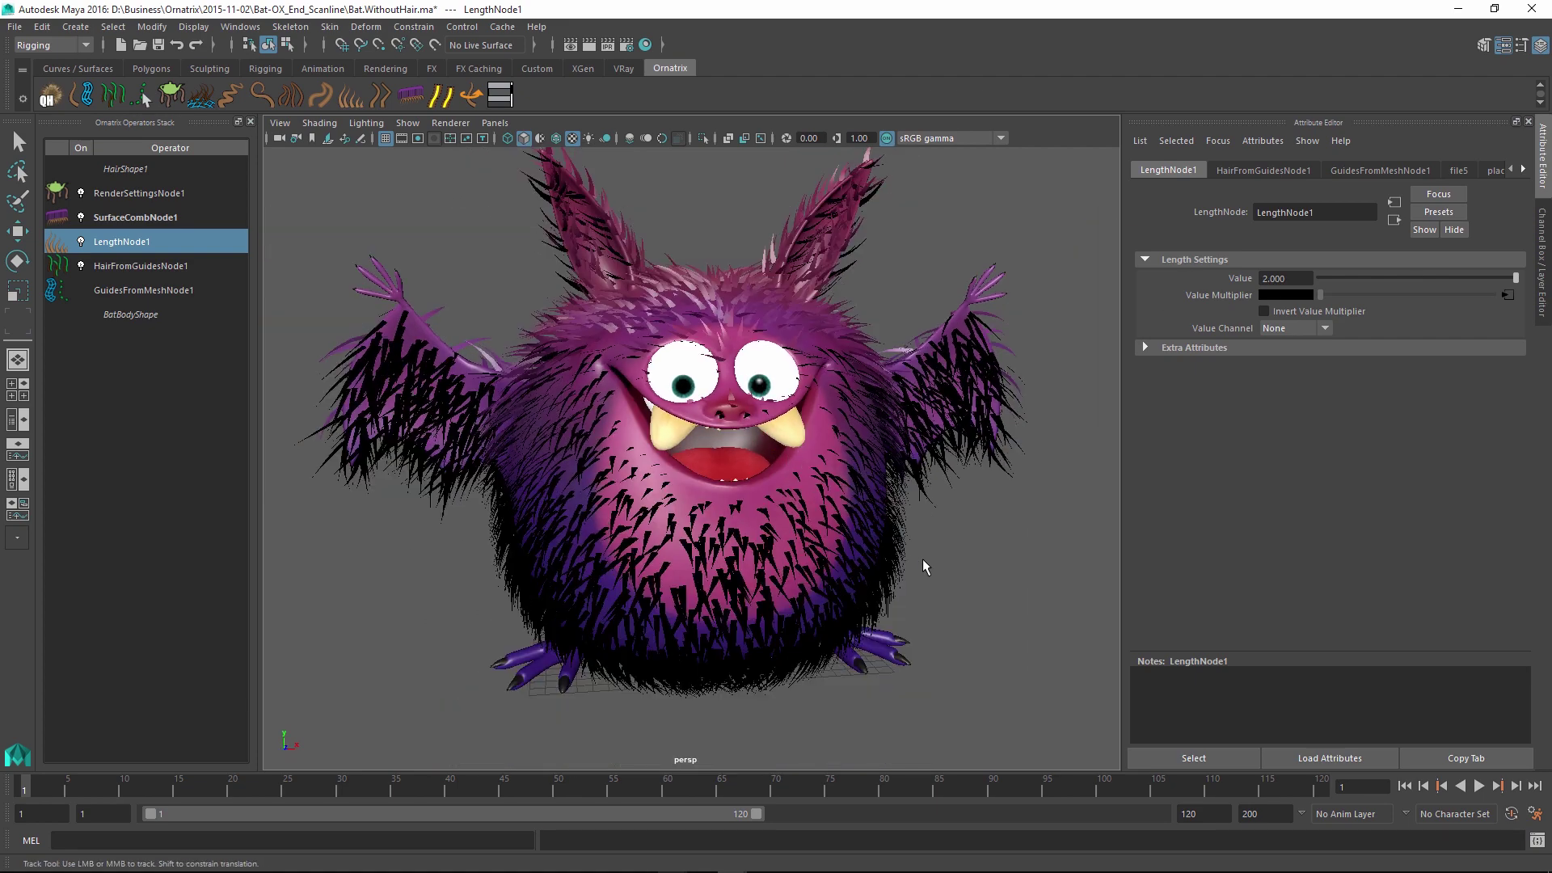
{"action": "left_click_drag", "start_coordinate": [926, 568], "coordinate": [408, 540], "text": "alt"}
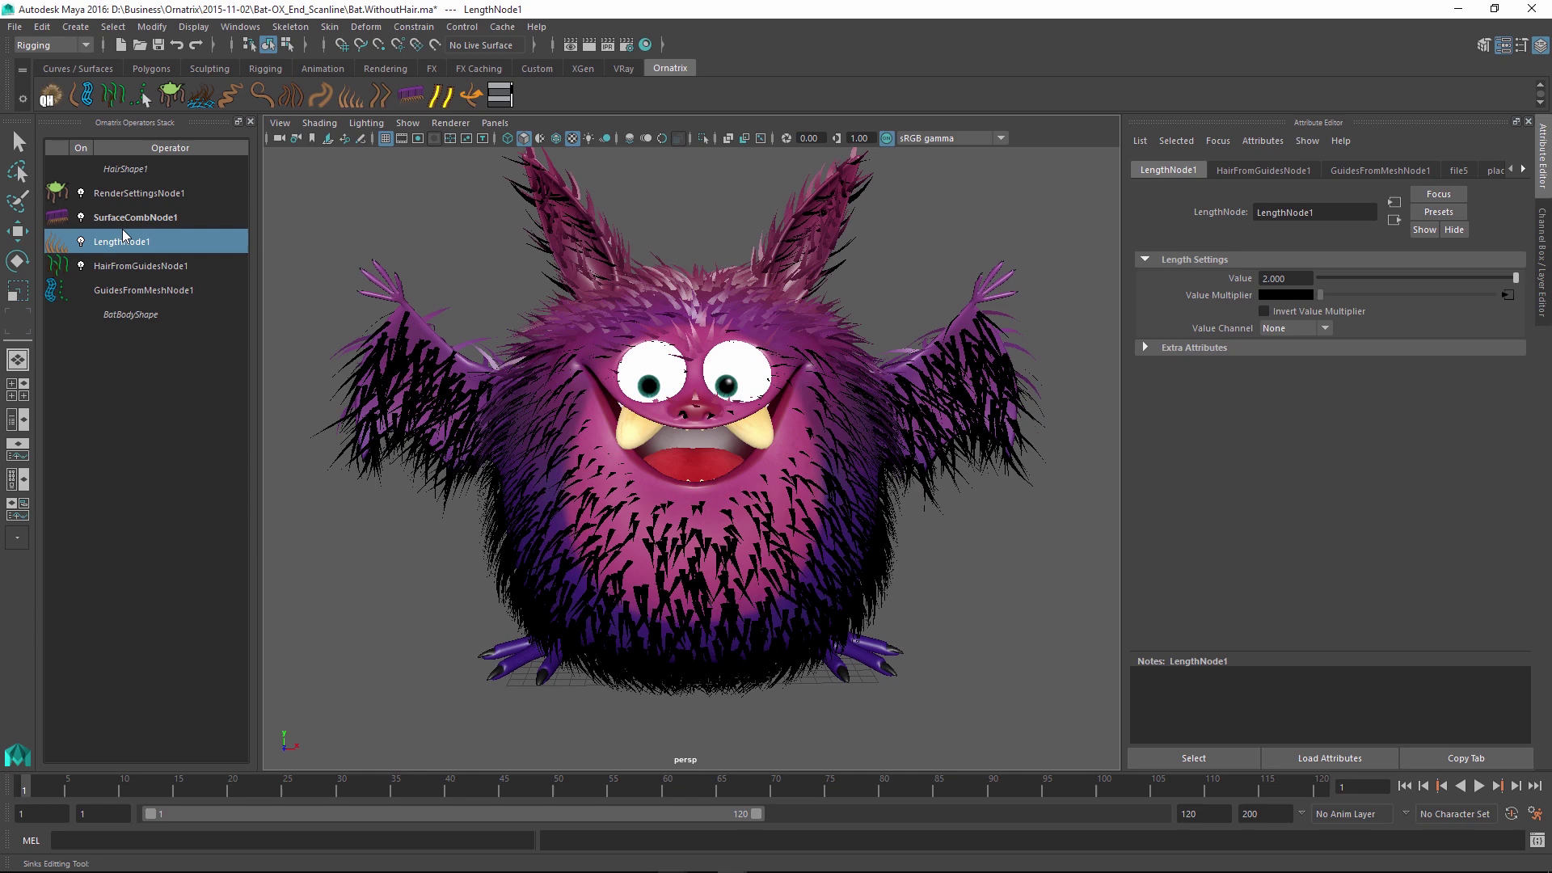
Pull the direction handle of SurfaceCombNode1's forehead sink slightly outward toward the wing, and return to the LengthNode1 settings.
{"action": "left_click", "coordinate": [143, 218]}
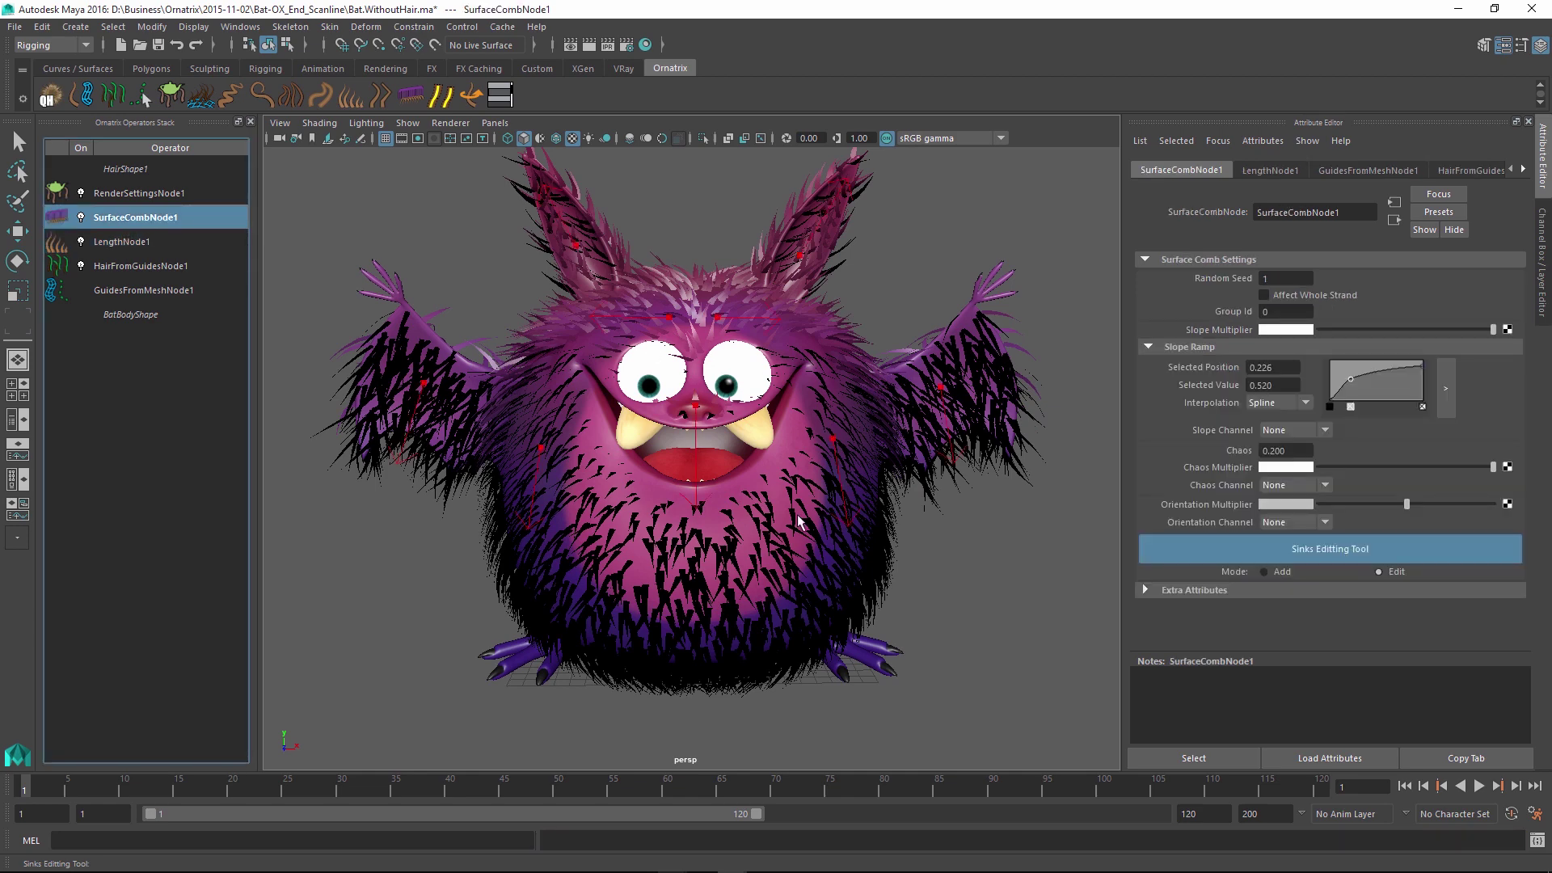
{"action": "left_click", "coordinate": [717, 319]}
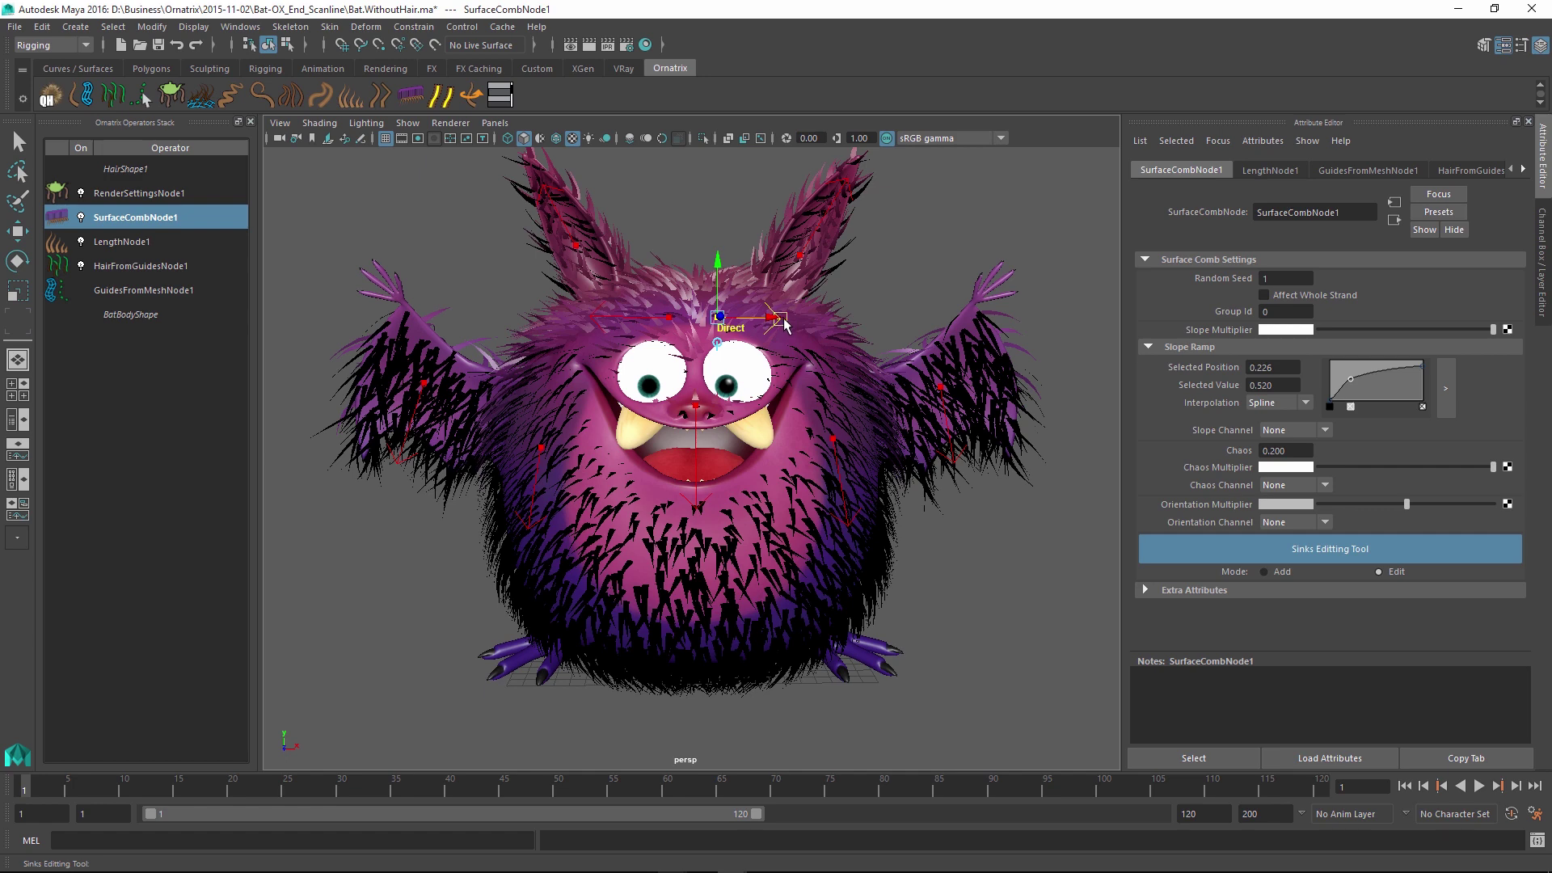
{"action": "mouse_move", "coordinate": [784, 322]}
{"action": "left_mouse_down"}
{"action": "mouse_move", "coordinate": [778, 273]}
{"action": "mouse_move", "coordinate": [812, 317]}
{"action": "left_mouse_up"}
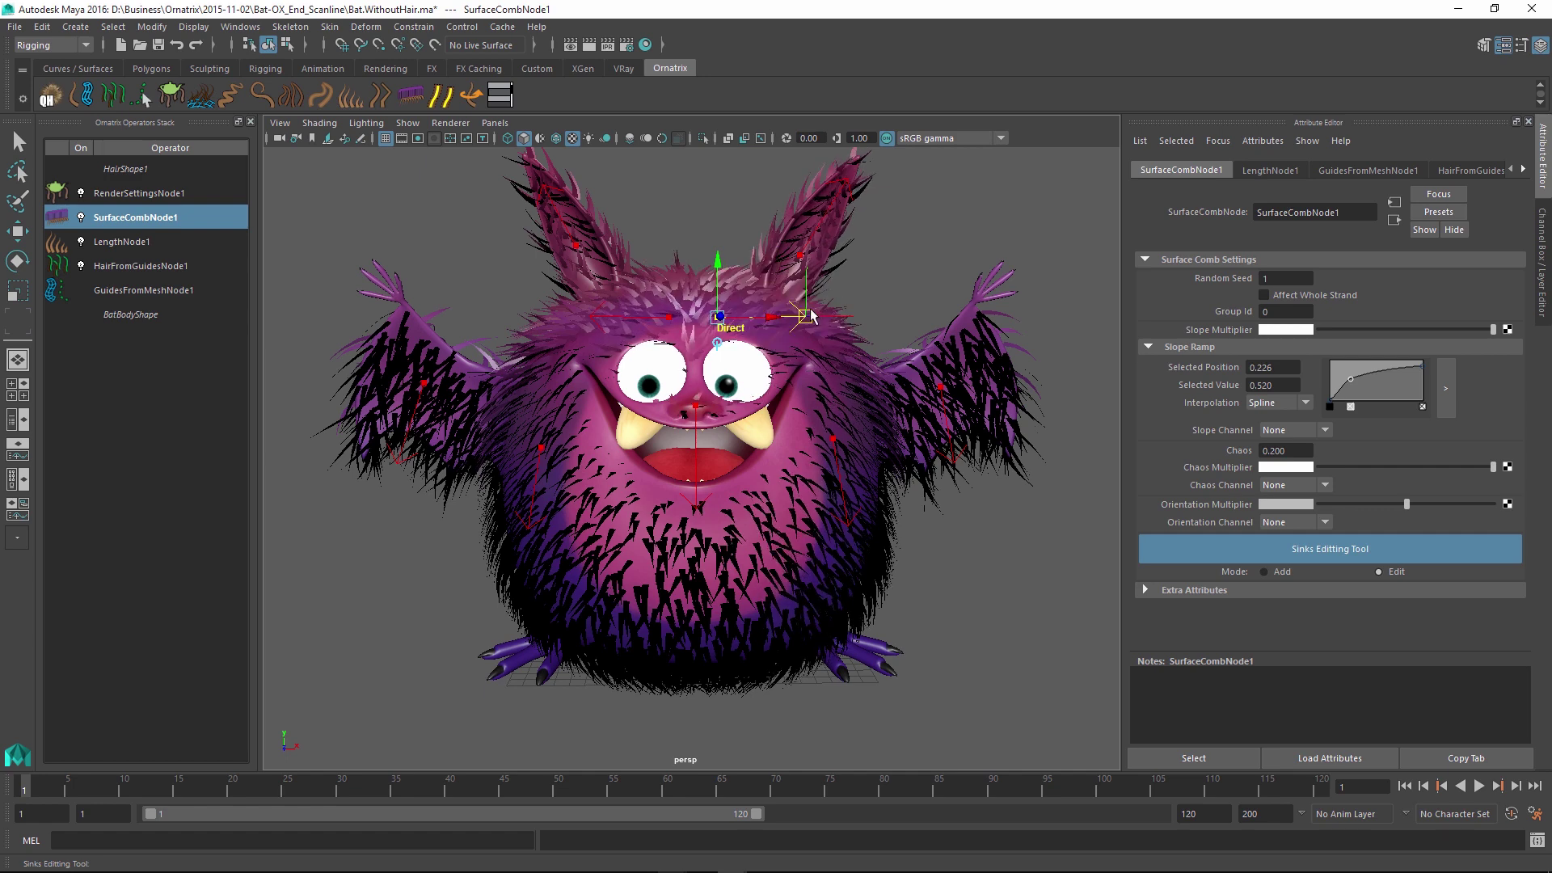
{"action": "left_click", "coordinate": [142, 243]}
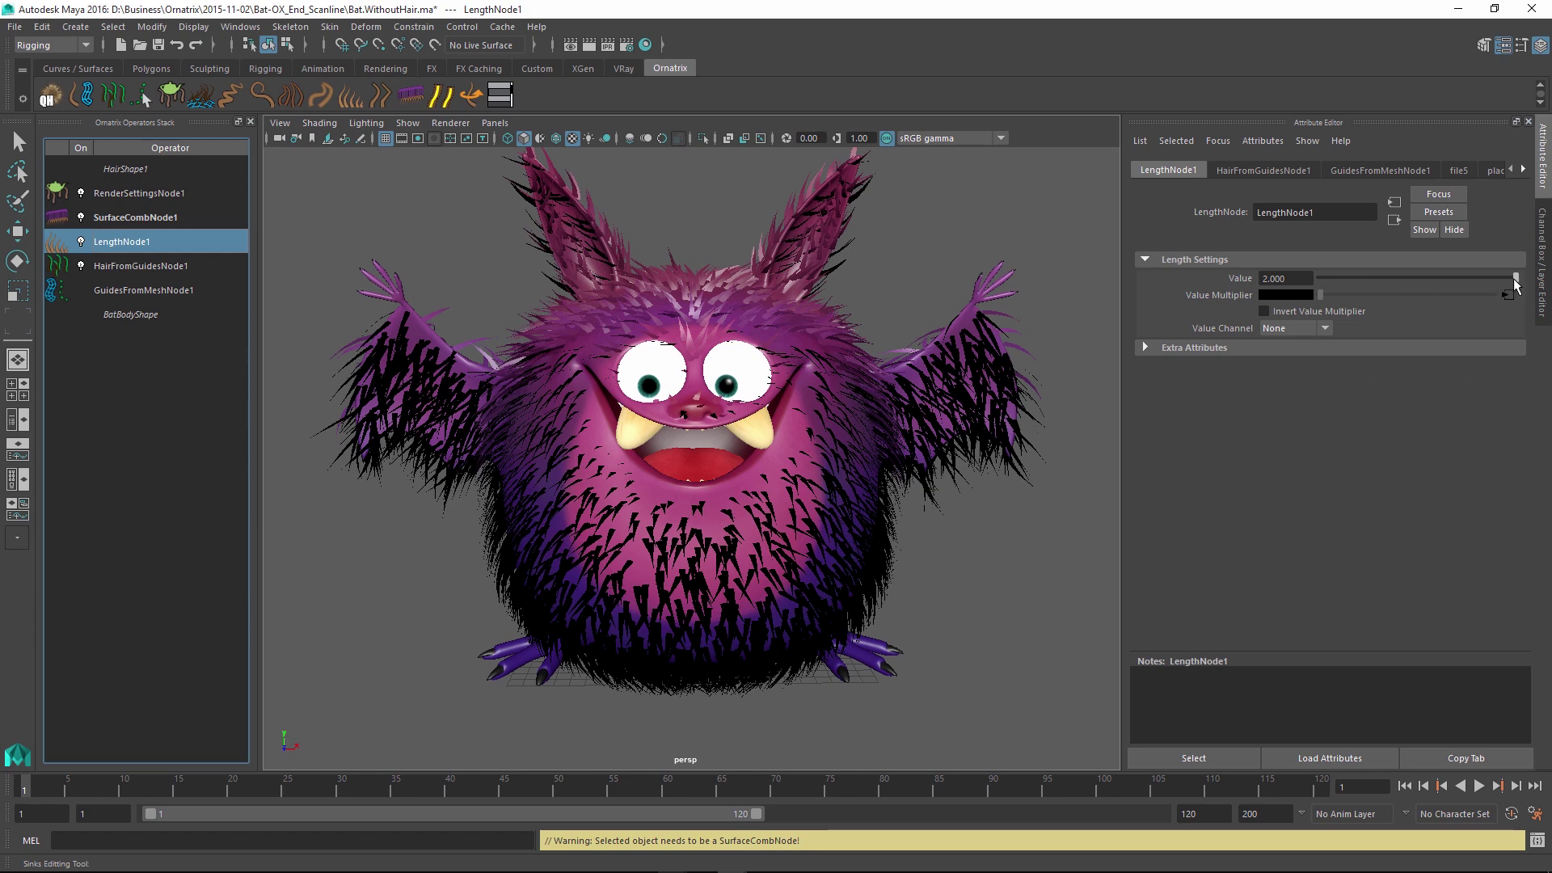
{"action": "mouse_move", "coordinate": [1515, 283]}
{"action": "left_mouse_down"}
{"action": "mouse_move", "coordinate": [1444, 282]}
{"action": "mouse_move", "coordinate": [1517, 281]}
{"action": "left_mouse_up"}
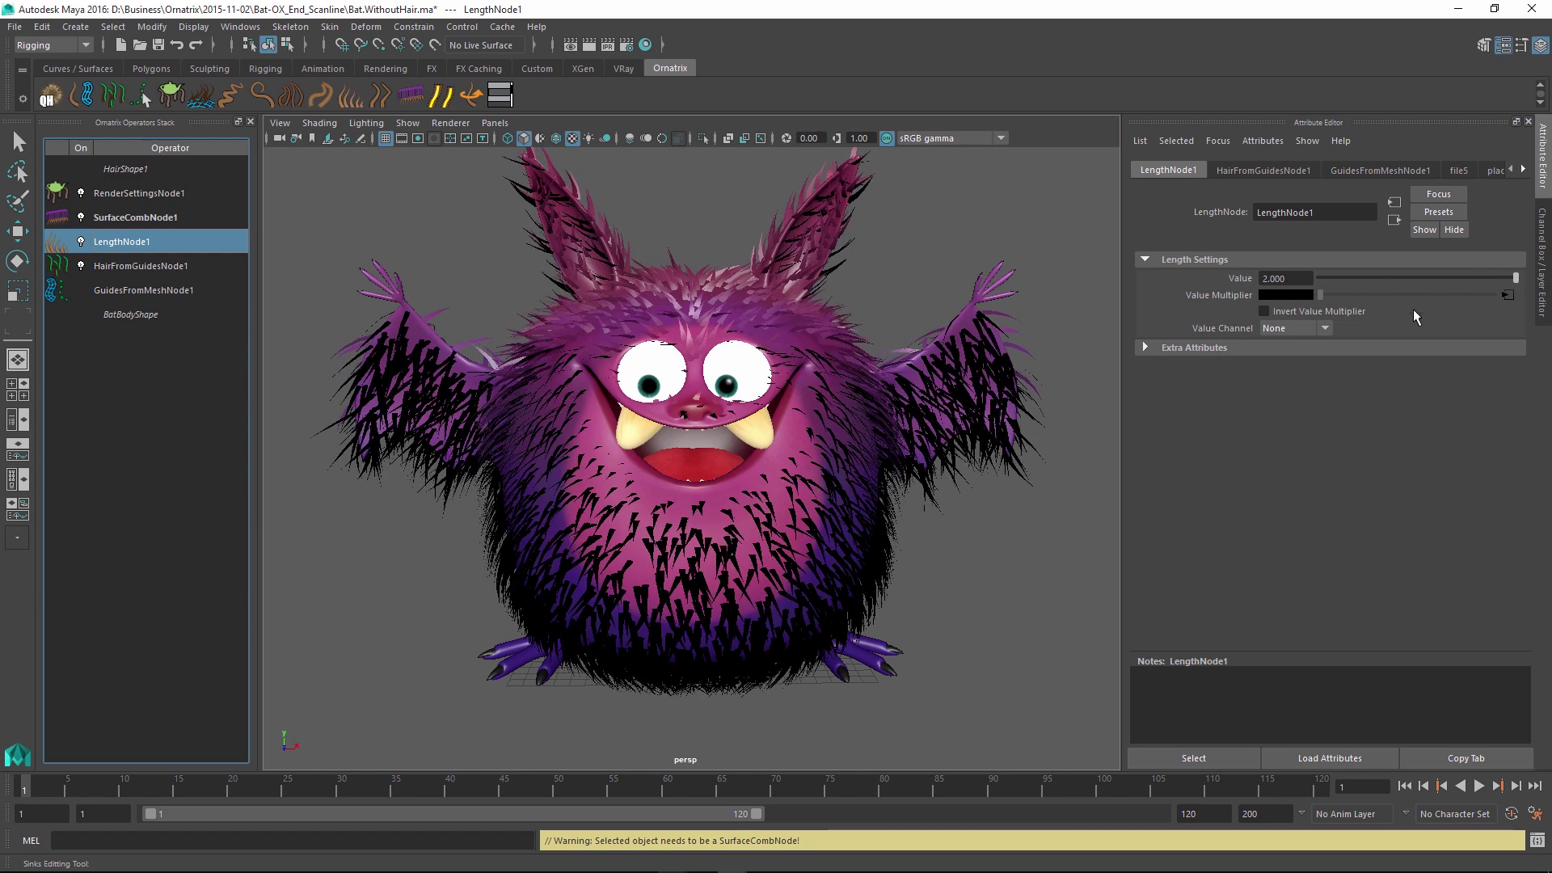